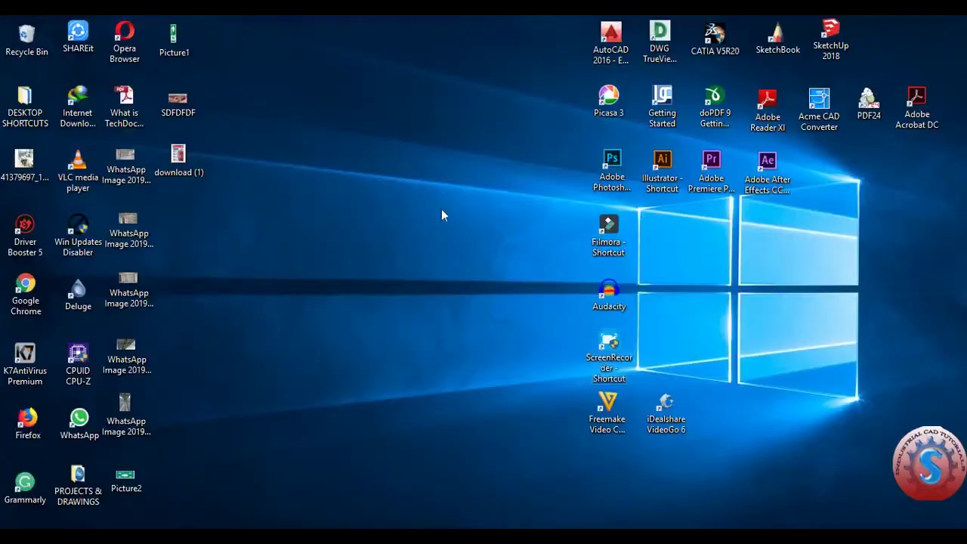
After the channel intro, bring up the desktop's shortcut menu to refresh it.
{"action": "right_click", "coordinate": [442, 209]}
Refresh the desktop and launch SketchUp 2018 into a new untitled model, orbiting slightly.
{"action": "left_click", "coordinate": [442, 198]}
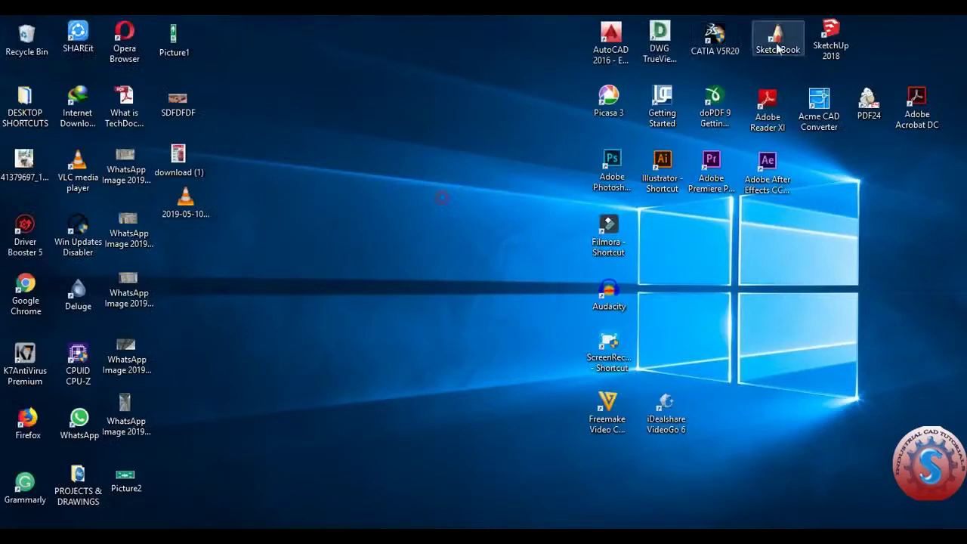
{"action": "double_click", "coordinate": [822, 53]}
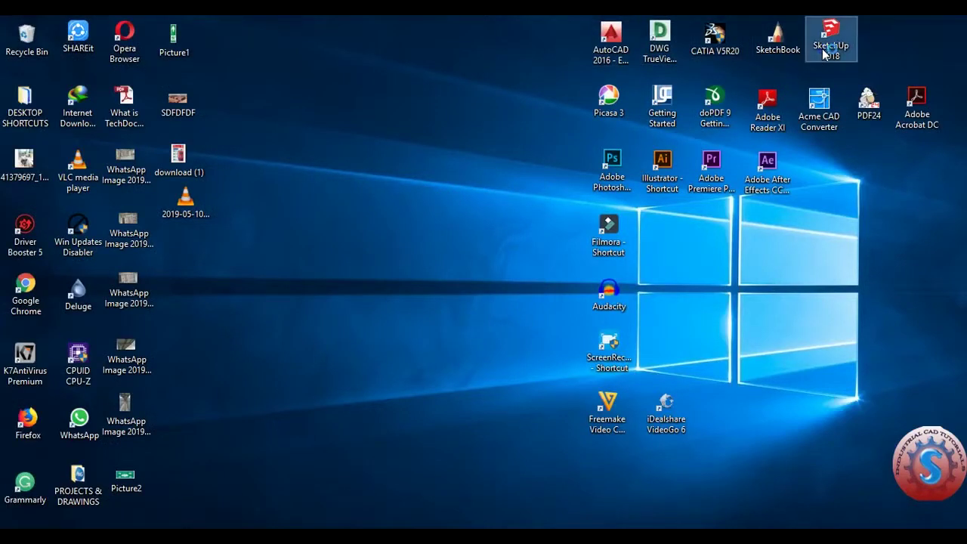
{"action": "left_click", "coordinate": [458, 276]}
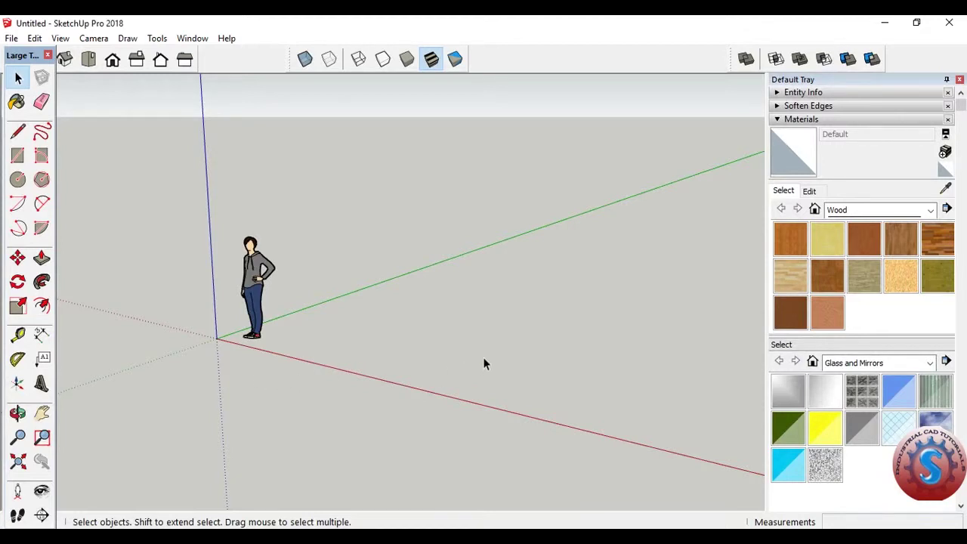
{"action": "mouse_move", "coordinate": [454, 312]}
{"action": "middle_mouse_down"}
{"action": "mouse_move", "coordinate": [369, 307]}
{"action": "mouse_move", "coordinate": [438, 303]}
{"action": "mouse_move", "coordinate": [416, 295]}
{"action": "mouse_move", "coordinate": [379, 310]}
{"action": "mouse_move", "coordinate": [419, 313]}
{"action": "middle_mouse_up"}
{"action": "scroll", "coordinate": [448, 295], "scroll_direction": "up", "scroll_amount": 1}
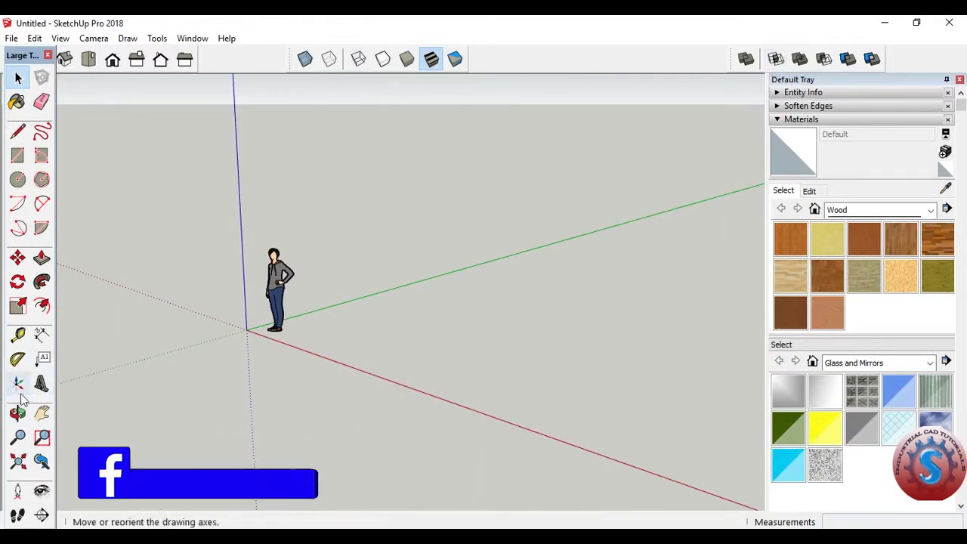
Draw a small rectangle on the ground by the red axis and orbit to inspect it.
{"action": "left_click", "coordinate": [17, 258]}
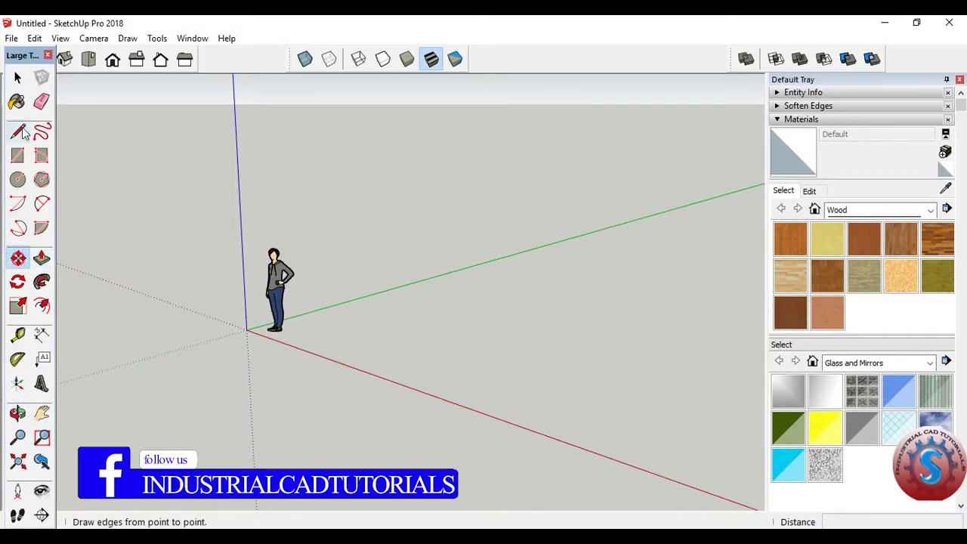
{"action": "left_click", "coordinate": [18, 155]}
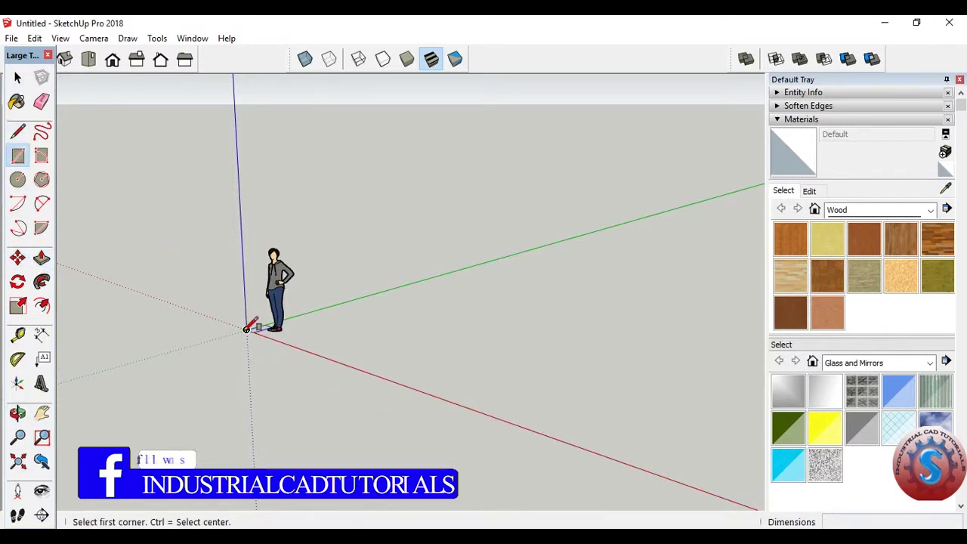
{"action": "left_click", "coordinate": [307, 350]}
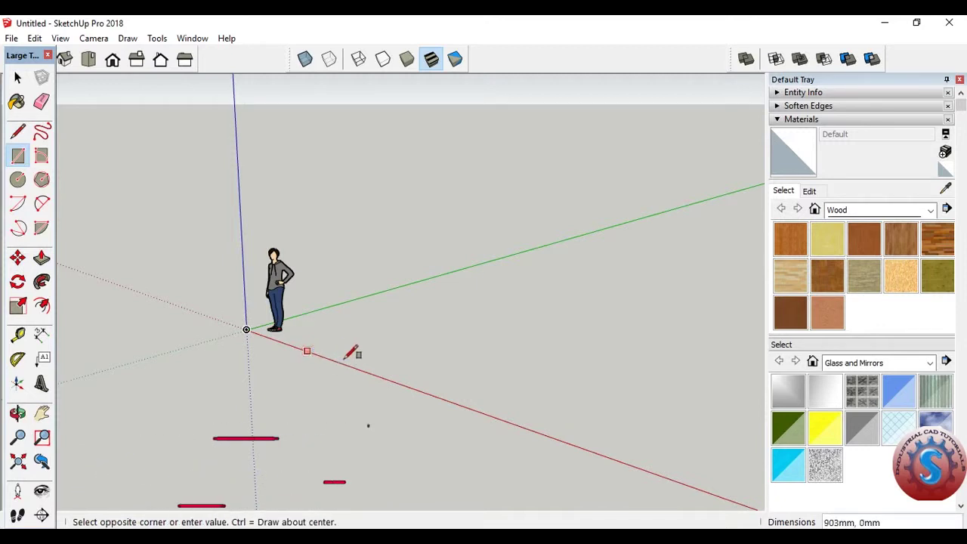
{"action": "scroll", "coordinate": [352, 346], "scroll_direction": "up", "scroll_amount": 1}
{"action": "scroll", "coordinate": [333, 342], "scroll_direction": "up", "scroll_amount": 1}
{"action": "scroll", "coordinate": [343, 347], "scroll_direction": "up", "scroll_amount": 1}
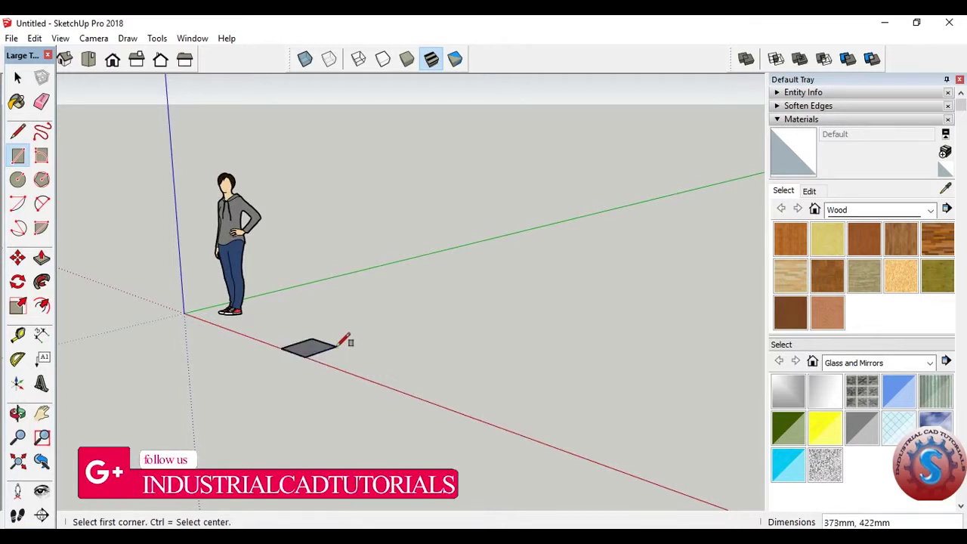
{"action": "scroll", "coordinate": [347, 340], "scroll_direction": "down", "scroll_amount": 1}
{"action": "scroll", "coordinate": [355, 309], "scroll_direction": "down", "scroll_amount": 1}
{"action": "left_click", "coordinate": [18, 78]}
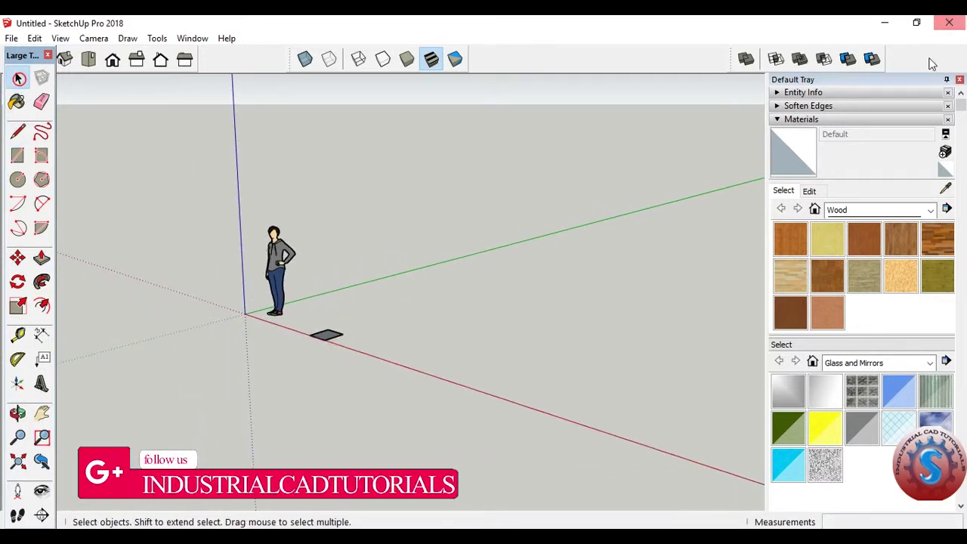
{"action": "middle_click_drag", "start_coordinate": [306, 198], "coordinate": [262, 280]}
{"action": "scroll", "coordinate": [303, 335], "scroll_direction": "up", "scroll_amount": 2}
{"action": "mouse_move", "coordinate": [302, 335]}
{"action": "middle_mouse_down"}
{"action": "mouse_move", "coordinate": [292, 350]}
{"action": "mouse_move", "coordinate": [272, 325]}
{"action": "middle_mouse_up"}
Push/Pull the rectangle upward about 3000 mm into a tall box.
{"action": "left_click", "coordinate": [42, 258]}
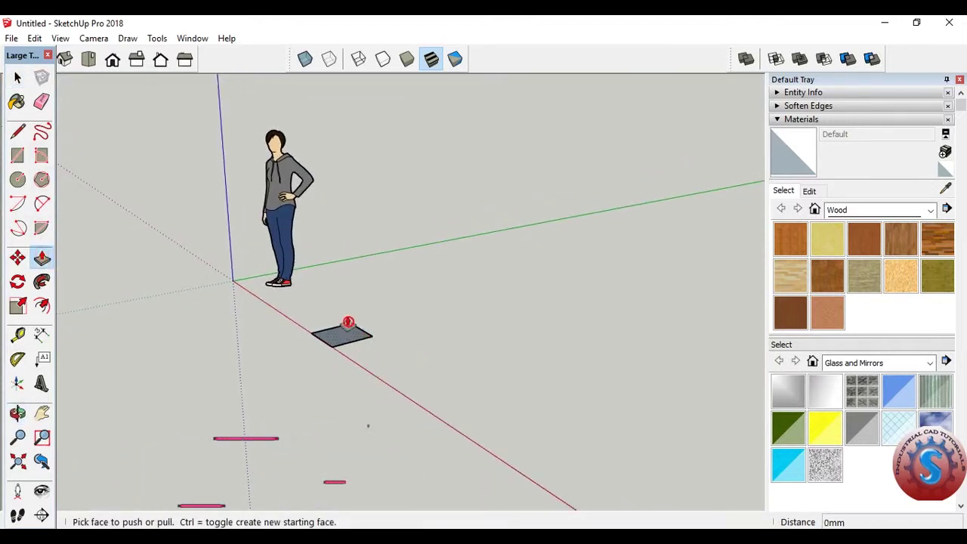
{"action": "left_click_drag", "start_coordinate": [342, 338], "coordinate": [360, 129]}
{"action": "scroll", "coordinate": [356, 216], "scroll_direction": "down", "scroll_amount": 2}
{"action": "mouse_move", "coordinate": [360, 129]}
{"action": "middle_mouse_down"}
{"action": "mouse_move", "coordinate": [365, 65]}
{"action": "mouse_move", "coordinate": [374, 136]}
{"action": "middle_mouse_up"}
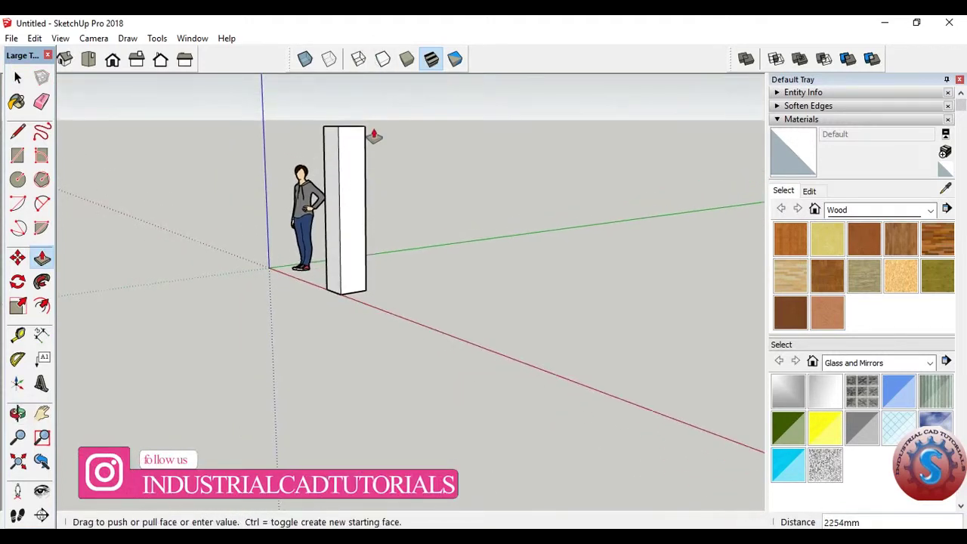
{"action": "scroll", "coordinate": [385, 101], "scroll_direction": "down", "scroll_amount": 1}
{"action": "scroll", "coordinate": [387, 105], "scroll_direction": "down", "scroll_amount": 1}
{"action": "left_click", "coordinate": [389, 82]}
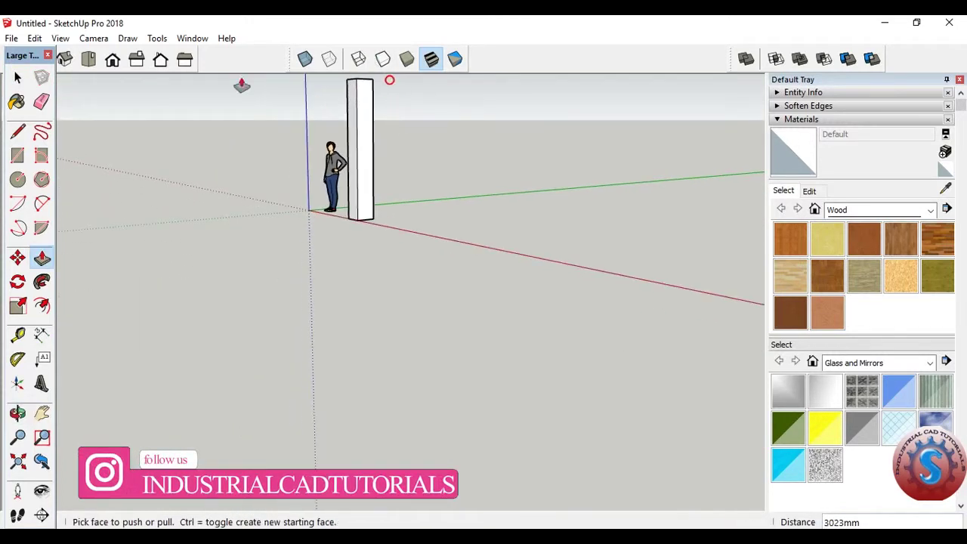
{"action": "left_click", "coordinate": [17, 77]}
{"action": "mouse_move", "coordinate": [288, 201]}
{"action": "middle_mouse_down"}
{"action": "mouse_move", "coordinate": [476, 227]}
{"action": "mouse_move", "coordinate": [368, 203]}
{"action": "mouse_move", "coordinate": [327, 176]}
{"action": "mouse_move", "coordinate": [277, 222]}
{"action": "middle_mouse_up"}
Push the box's side and front faces inward to slim it into a slender column.
{"action": "left_click", "coordinate": [41, 258]}
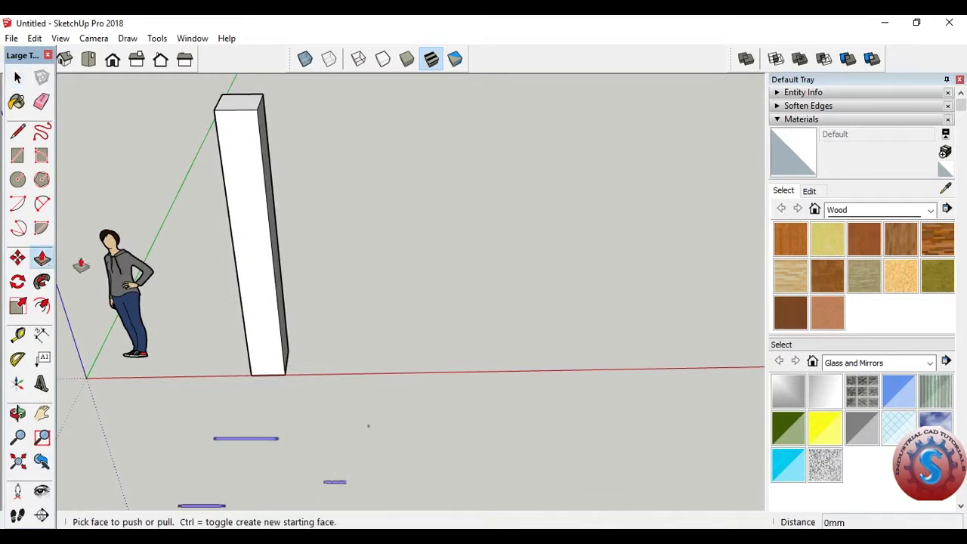
{"action": "left_click", "coordinate": [226, 242]}
{"action": "left_click", "coordinate": [244, 224]}
{"action": "mouse_move", "coordinate": [244, 224]}
{"action": "middle_mouse_down"}
{"action": "mouse_move", "coordinate": [205, 296]}
{"action": "mouse_move", "coordinate": [286, 202]}
{"action": "middle_mouse_up"}
{"action": "left_click", "coordinate": [257, 224]}
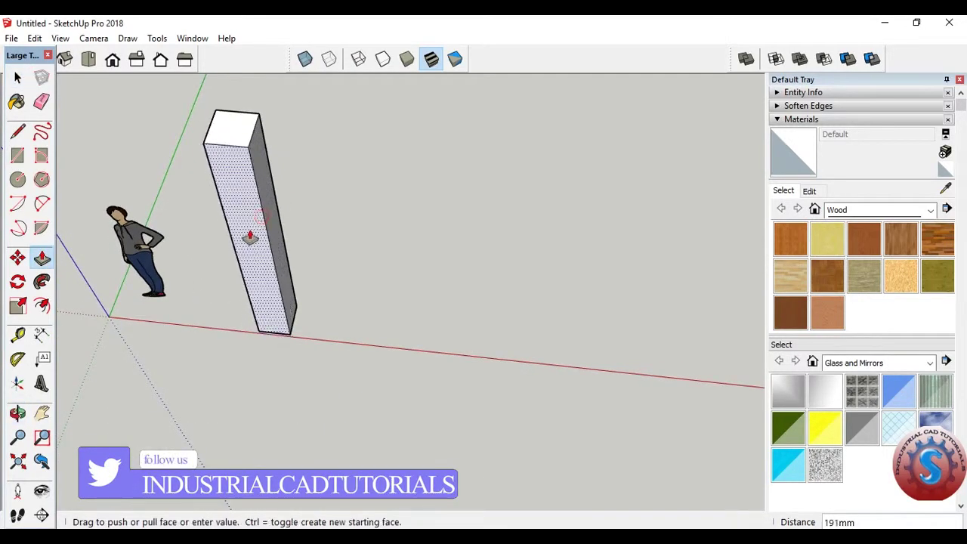
{"action": "left_click", "coordinate": [279, 237]}
{"action": "left_click", "coordinate": [278, 231]}
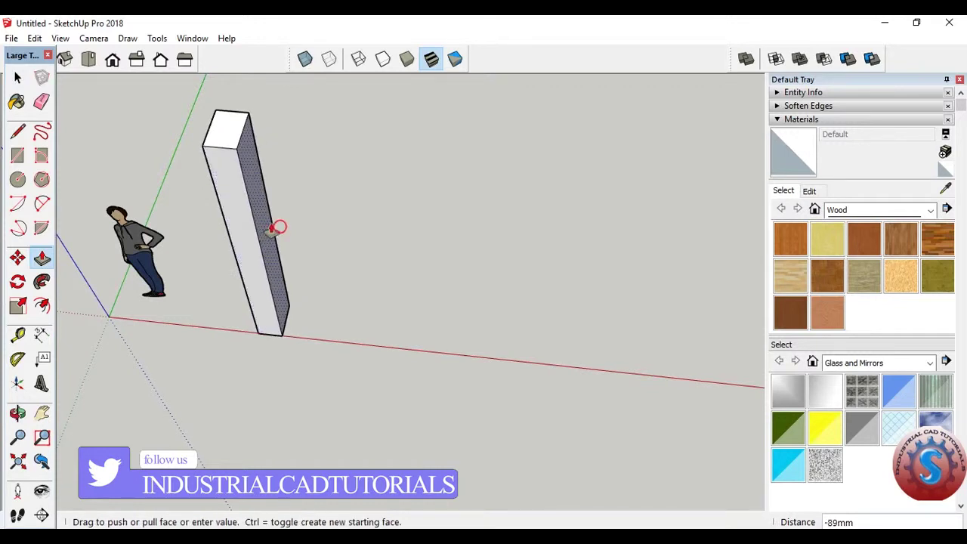
{"action": "left_click", "coordinate": [281, 260]}
{"action": "mouse_move", "coordinate": [280, 260]}
{"action": "middle_mouse_down"}
{"action": "mouse_move", "coordinate": [346, 342]}
{"action": "mouse_move", "coordinate": [295, 167]}
{"action": "mouse_move", "coordinate": [340, 198]}
{"action": "mouse_move", "coordinate": [373, 149]}
{"action": "middle_mouse_up"}
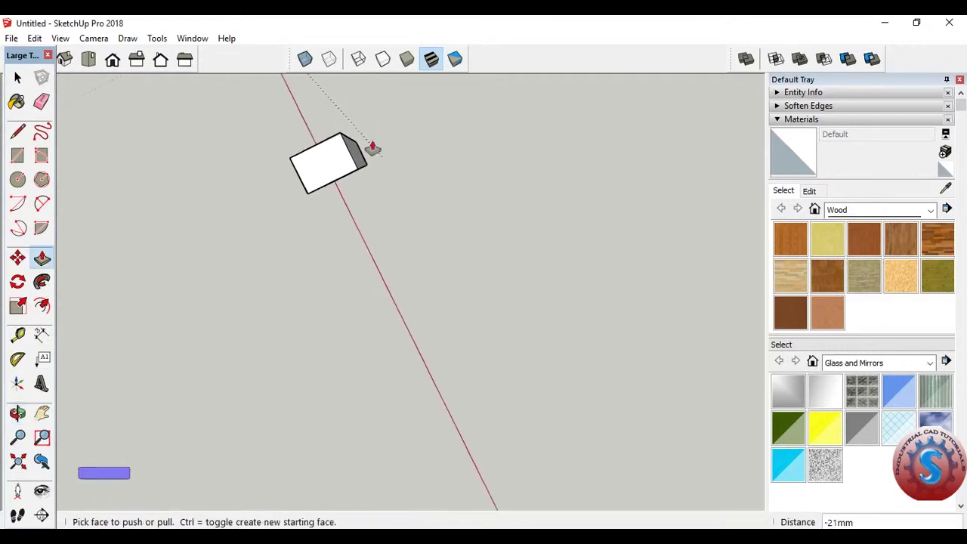
{"action": "left_click", "coordinate": [357, 149]}
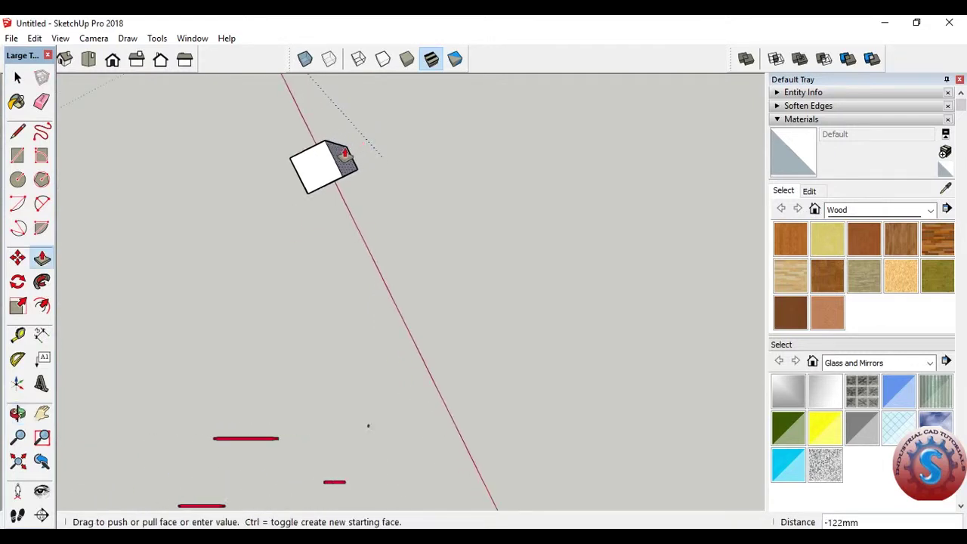
{"action": "left_click", "coordinate": [343, 155]}
{"action": "mouse_move", "coordinate": [343, 155]}
{"action": "middle_mouse_down"}
{"action": "mouse_move", "coordinate": [378, 266]}
{"action": "mouse_move", "coordinate": [432, 151]}
{"action": "mouse_move", "coordinate": [346, 248]}
{"action": "mouse_move", "coordinate": [425, 145]}
{"action": "mouse_move", "coordinate": [481, 253]}
{"action": "mouse_move", "coordinate": [460, 214]}
{"action": "mouse_move", "coordinate": [421, 295]}
{"action": "middle_mouse_up"}
{"action": "left_click", "coordinate": [18, 77]}
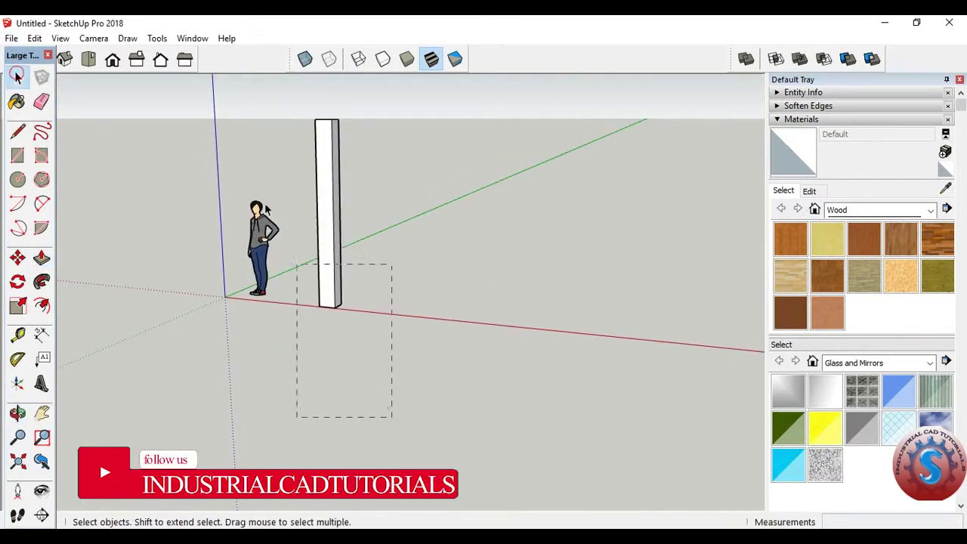
Select the whole column and turn it into a group with Make Group.
{"action": "left_click_drag", "start_coordinate": [266, 211], "coordinate": [230, 113]}
{"action": "left_click", "coordinate": [421, 276]}
{"action": "left_click_drag", "start_coordinate": [362, 341], "coordinate": [307, 124]}
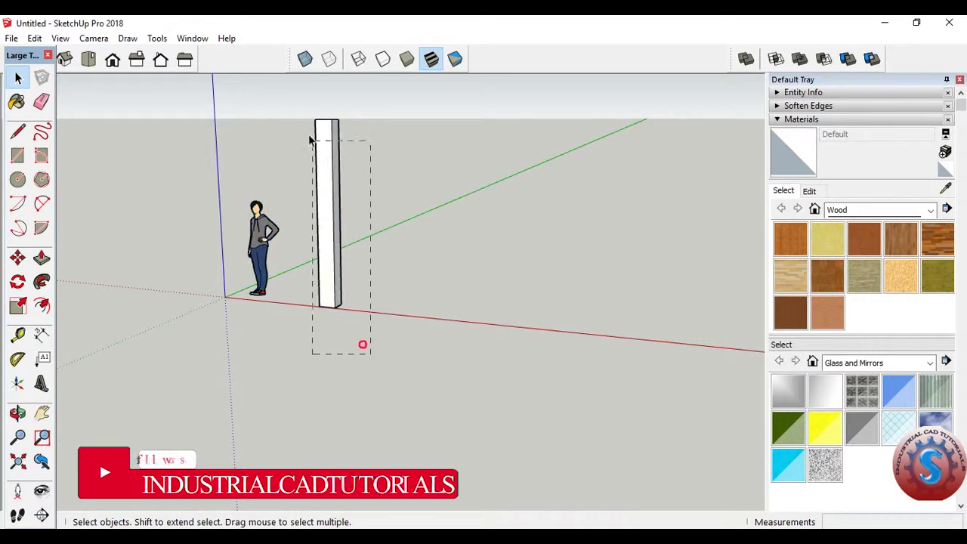
{"action": "right_click", "coordinate": [328, 223]}
{"action": "left_click", "coordinate": [403, 153]}
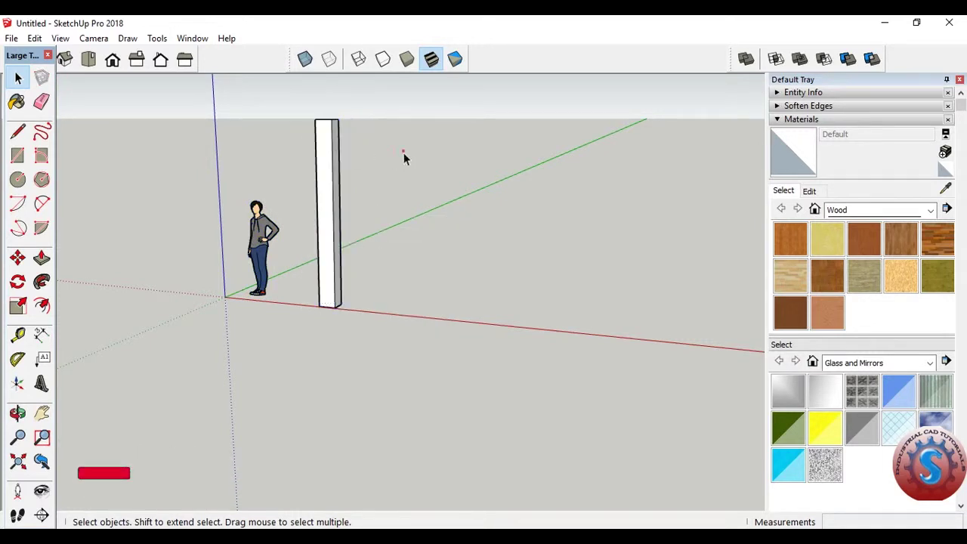
{"action": "key", "text": "F2"}
{"action": "left_click_drag", "start_coordinate": [311, 123], "coordinate": [337, 133]}
{"action": "middle_click_drag", "start_coordinate": [337, 133], "coordinate": [299, 490]}
{"action": "right_click", "coordinate": [330, 205]}
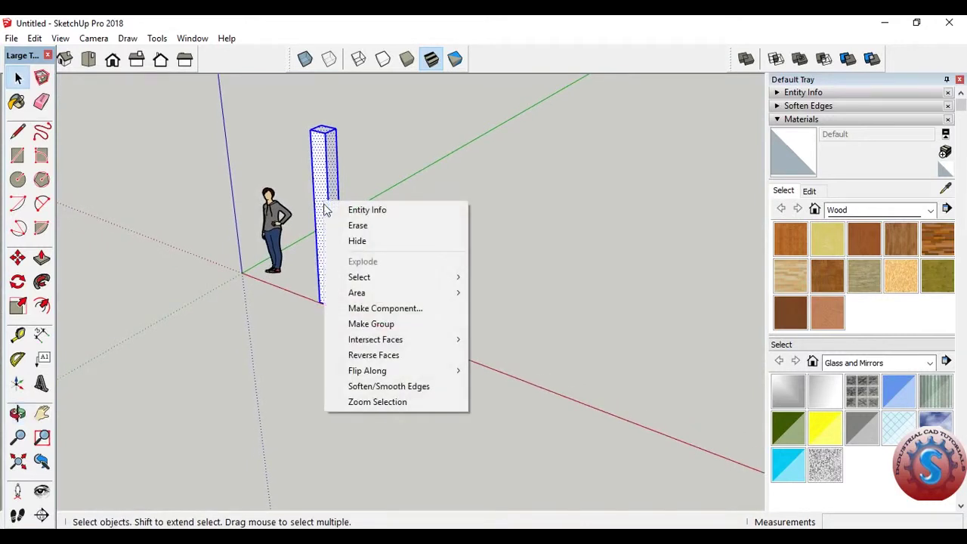
{"action": "left_click", "coordinate": [361, 322]}
Deselect, then select the grouped column as a single object.
{"action": "left_click", "coordinate": [504, 276]}
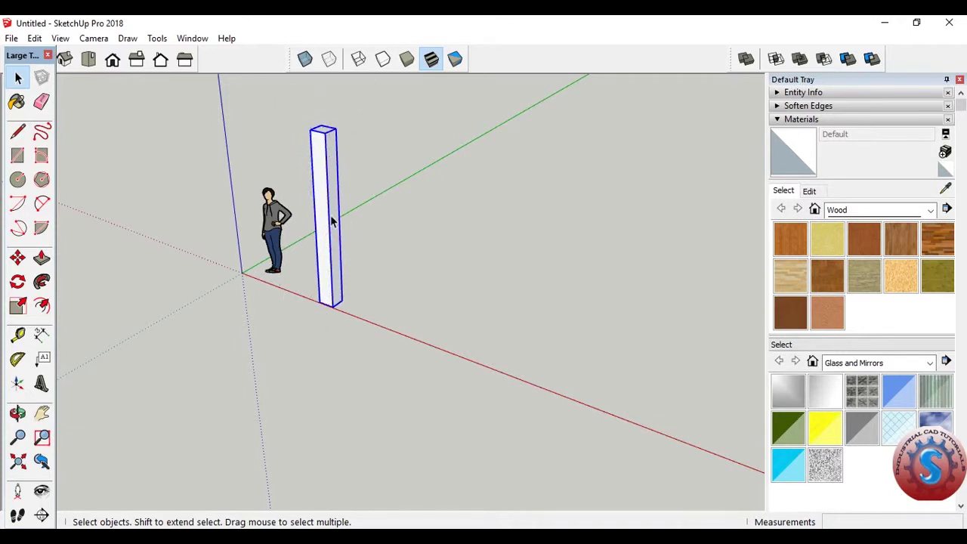
{"action": "right_click", "coordinate": [318, 222]}
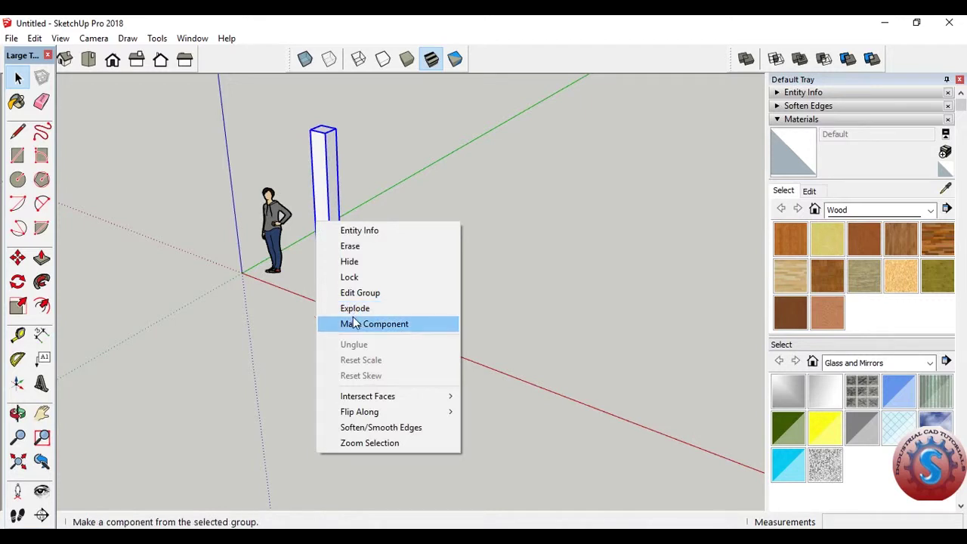
{"action": "left_click", "coordinate": [291, 337]}
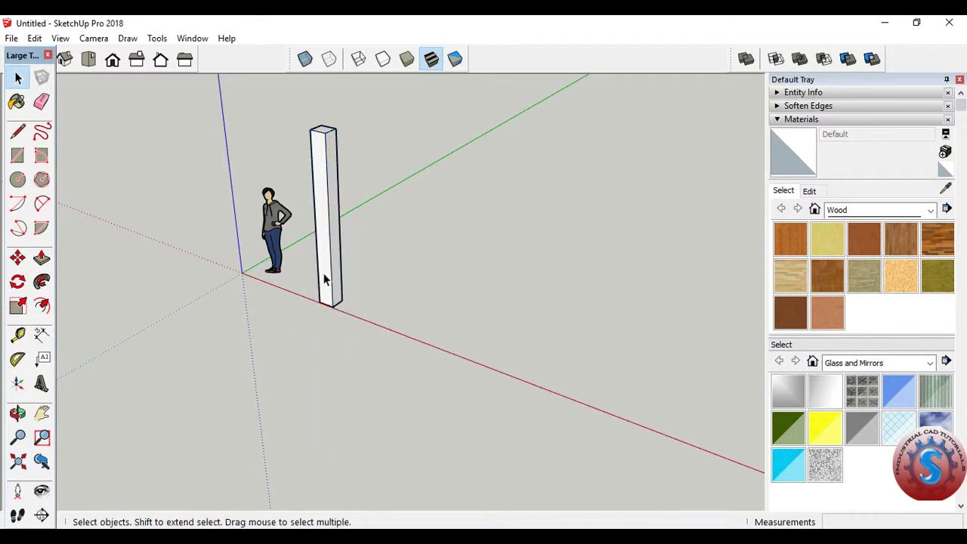
{"action": "left_click", "coordinate": [42, 259]}
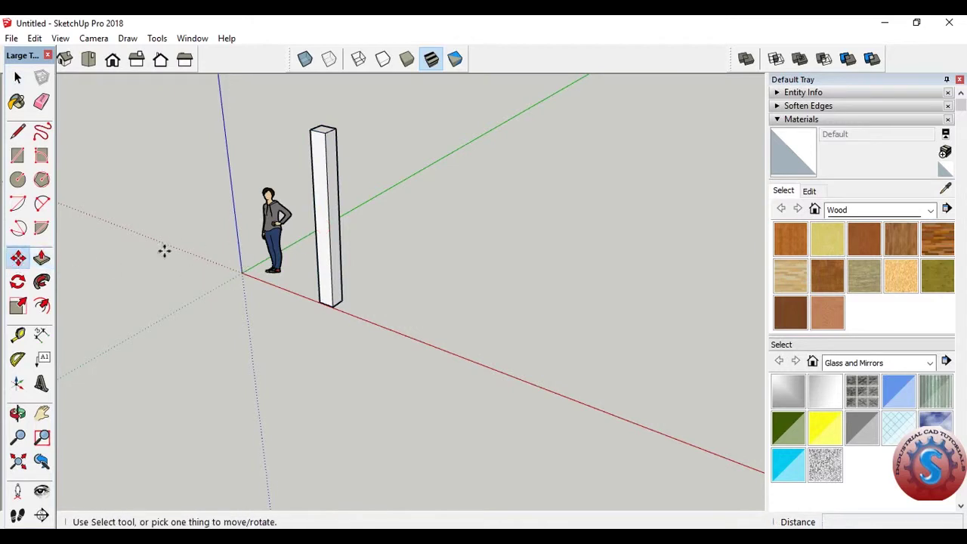
{"action": "left_click", "coordinate": [18, 78]}
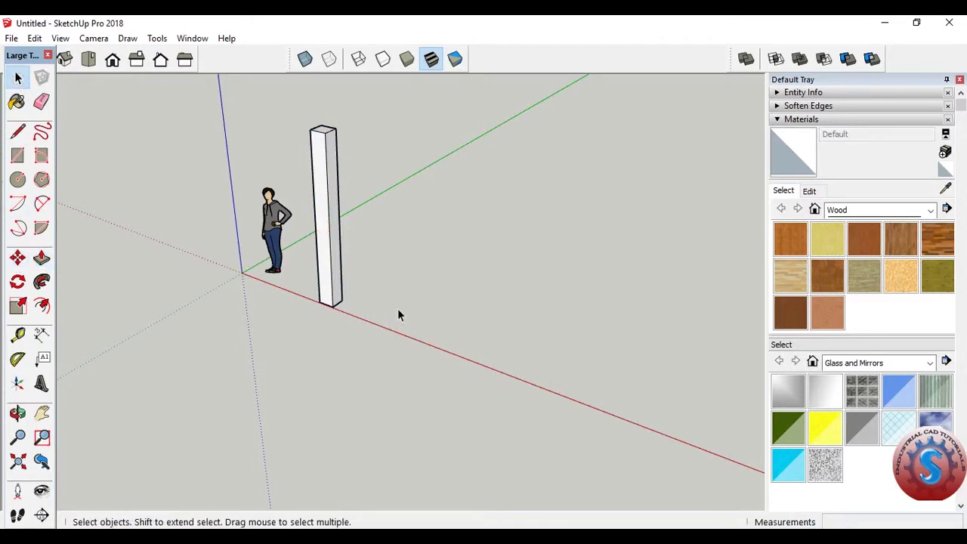
{"action": "left_click", "coordinate": [404, 201]}
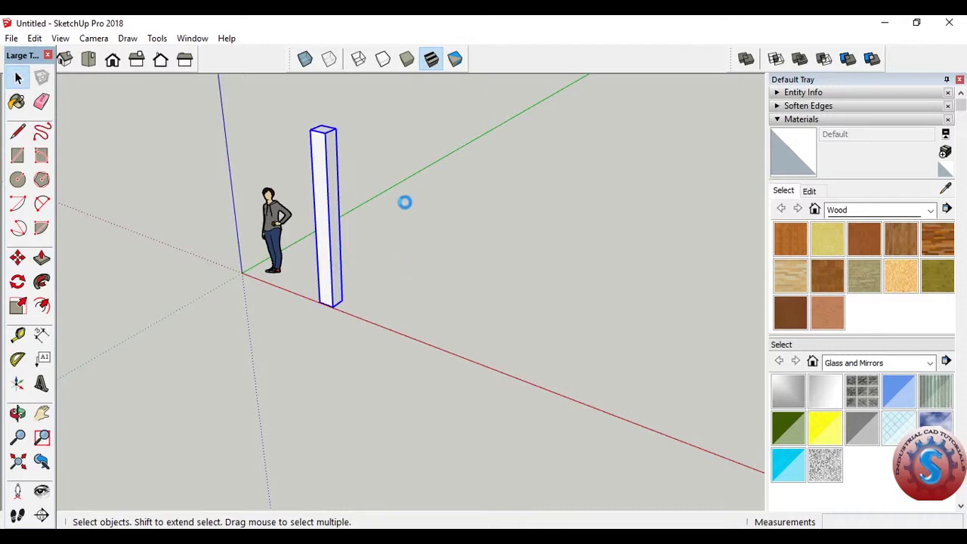
Paste a copy of the column group beside the original along the red axis.
{"action": "key", "text": "ctrl+v"}
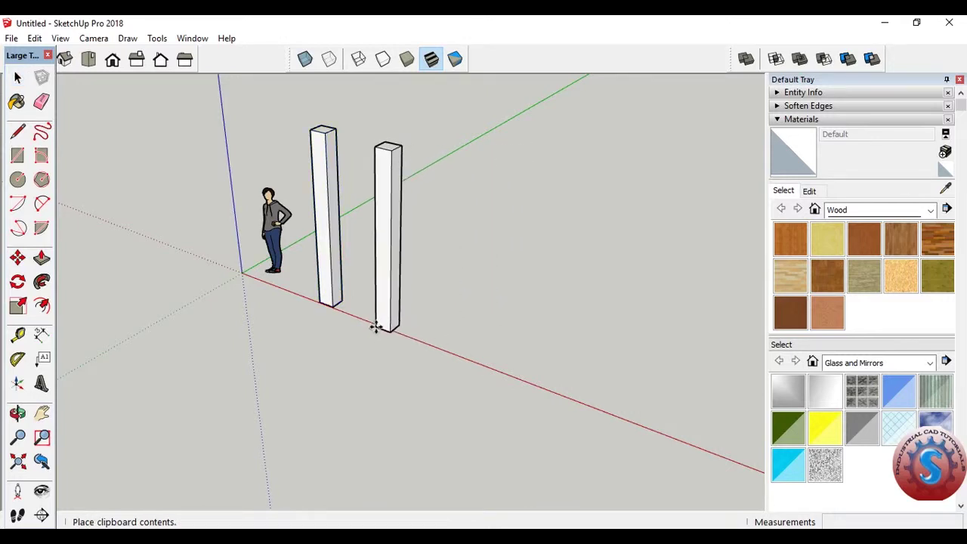
{"action": "left_click", "coordinate": [378, 325]}
{"action": "left_click", "coordinate": [19, 77]}
Check the two columns from the back, right, top and isometric views.
{"action": "middle_click_drag", "start_coordinate": [595, 287], "coordinate": [568, 279]}
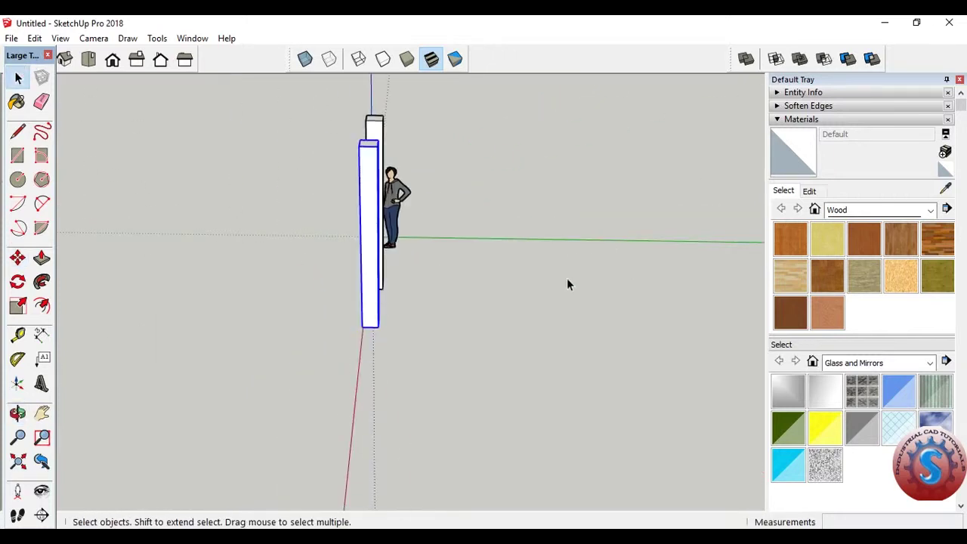
{"action": "left_click", "coordinate": [160, 66]}
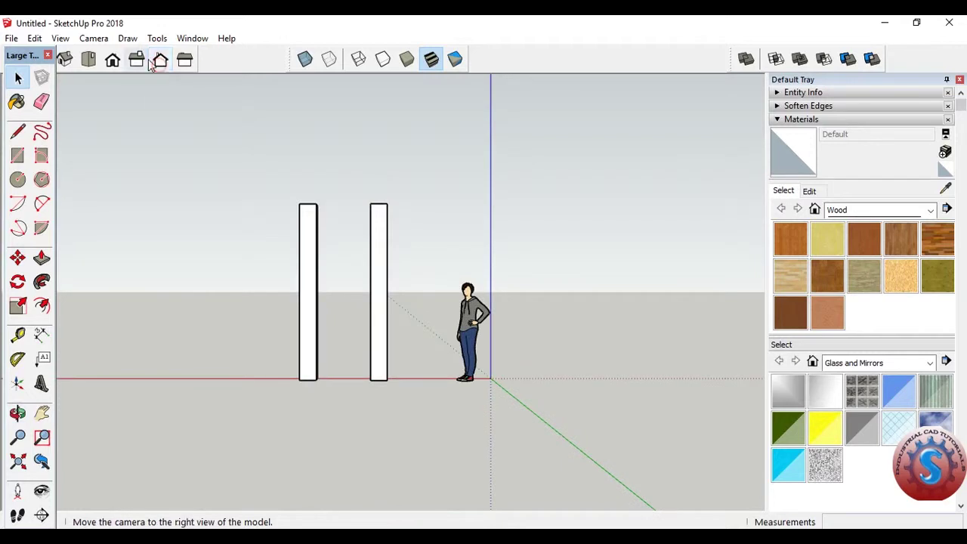
{"action": "left_click", "coordinate": [138, 64]}
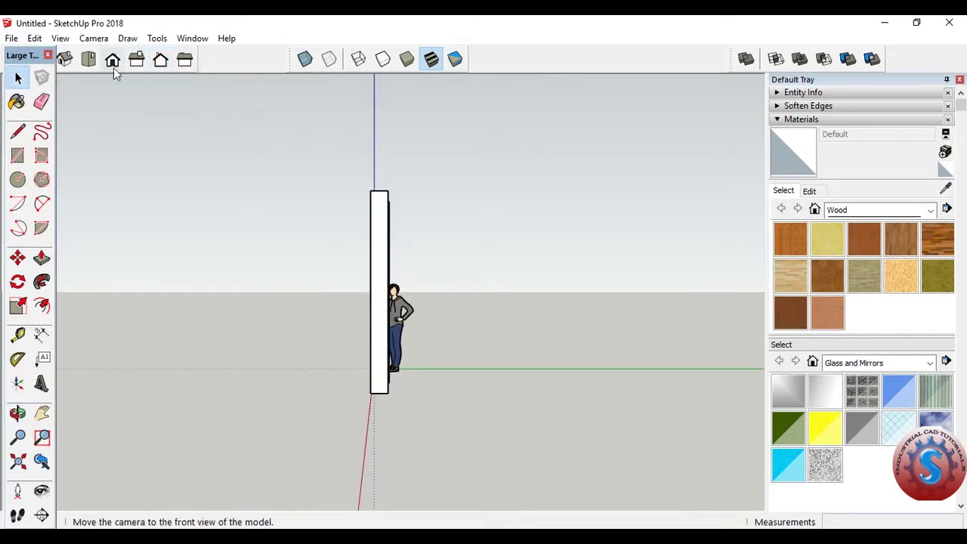
{"action": "left_click", "coordinate": [85, 63]}
{"action": "mouse_move", "coordinate": [490, 352]}
{"action": "middle_mouse_down"}
{"action": "mouse_move", "coordinate": [406, 260]}
{"action": "mouse_move", "coordinate": [399, 321]}
{"action": "middle_mouse_up"}
{"action": "left_click", "coordinate": [65, 59]}
{"action": "mouse_move", "coordinate": [493, 350]}
{"action": "middle_mouse_down"}
{"action": "mouse_move", "coordinate": [504, 341]}
{"action": "mouse_move", "coordinate": [496, 360]}
{"action": "mouse_move", "coordinate": [556, 367]}
{"action": "middle_mouse_up"}
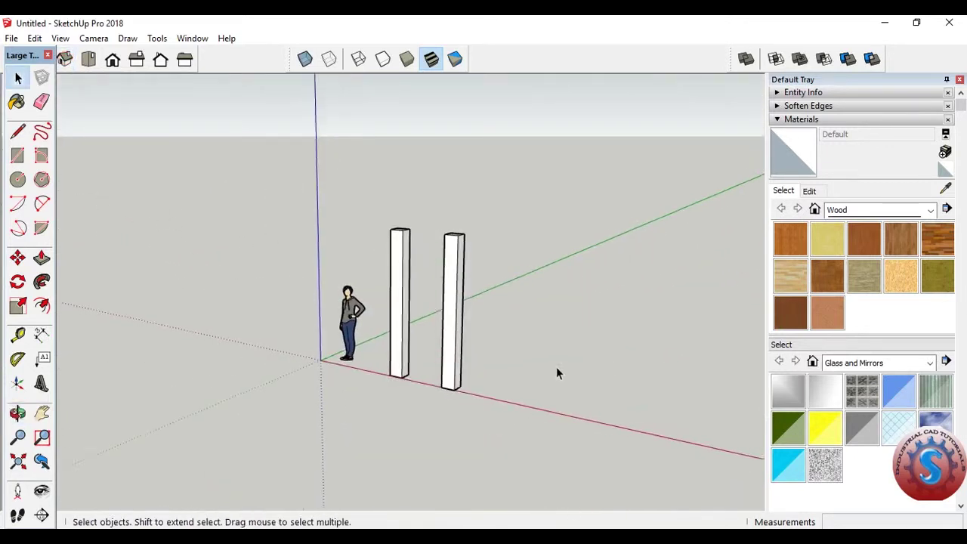
{"action": "scroll", "coordinate": [556, 367], "scroll_direction": "up", "scroll_amount": 3}
Draw a line across the right column near its base to mark a section.
{"action": "middle_click_drag", "start_coordinate": [469, 367], "coordinate": [656, 357]}
{"action": "scroll", "coordinate": [476, 349], "scroll_direction": "up", "scroll_amount": 3}
{"action": "mouse_move", "coordinate": [476, 348]}
{"action": "middle_mouse_down"}
{"action": "mouse_move", "coordinate": [645, 325]}
{"action": "mouse_move", "coordinate": [477, 317]}
{"action": "mouse_move", "coordinate": [459, 327]}
{"action": "mouse_move", "coordinate": [440, 310]}
{"action": "middle_mouse_up"}
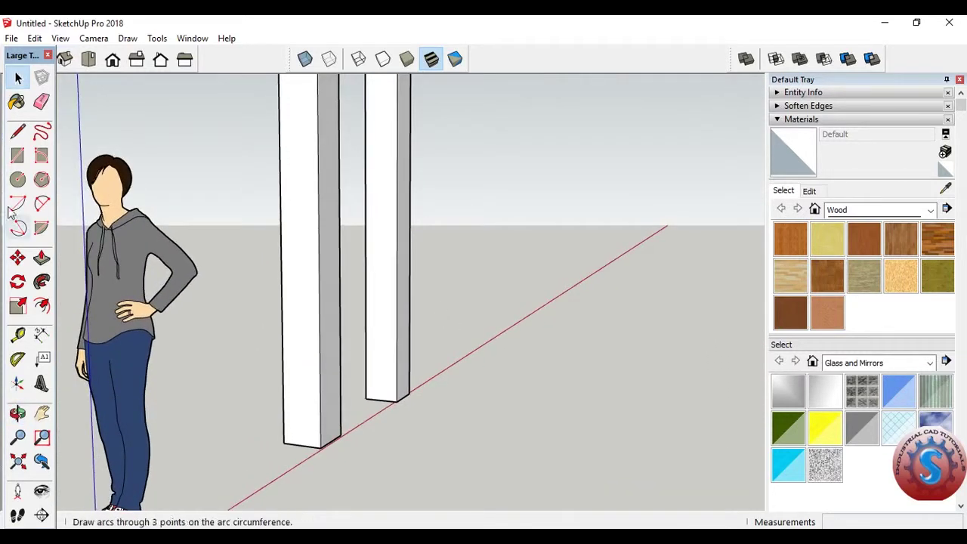
{"action": "left_click", "coordinate": [366, 310]}
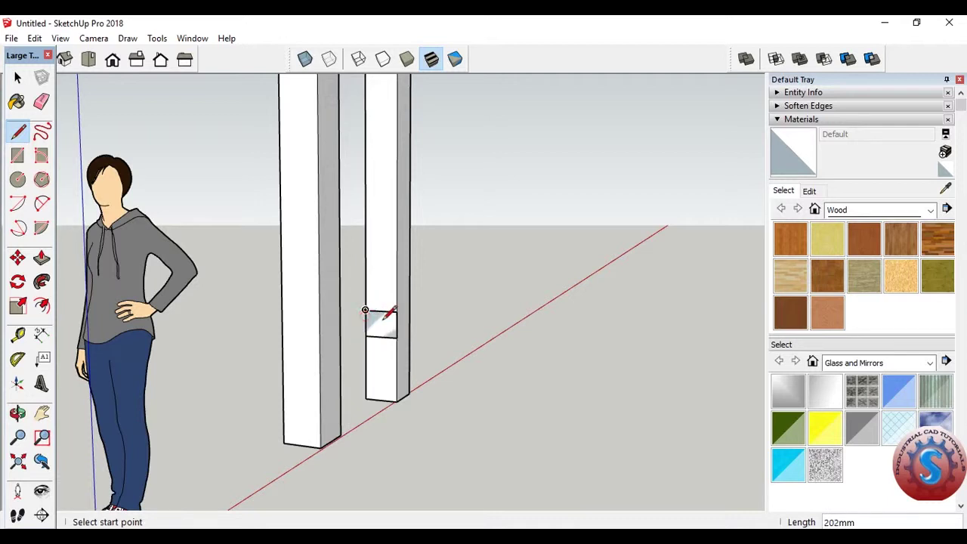
{"action": "left_click", "coordinate": [17, 76]}
Push/Pull the marked face across to the left column to form the crossbar.
{"action": "mouse_move", "coordinate": [66, 123]}
{"action": "middle_mouse_down"}
{"action": "mouse_move", "coordinate": [456, 282]}
{"action": "mouse_move", "coordinate": [333, 302]}
{"action": "mouse_move", "coordinate": [262, 331]}
{"action": "mouse_move", "coordinate": [350, 331]}
{"action": "middle_mouse_up"}
{"action": "left_click", "coordinate": [41, 259]}
{"action": "left_click", "coordinate": [454, 319]}
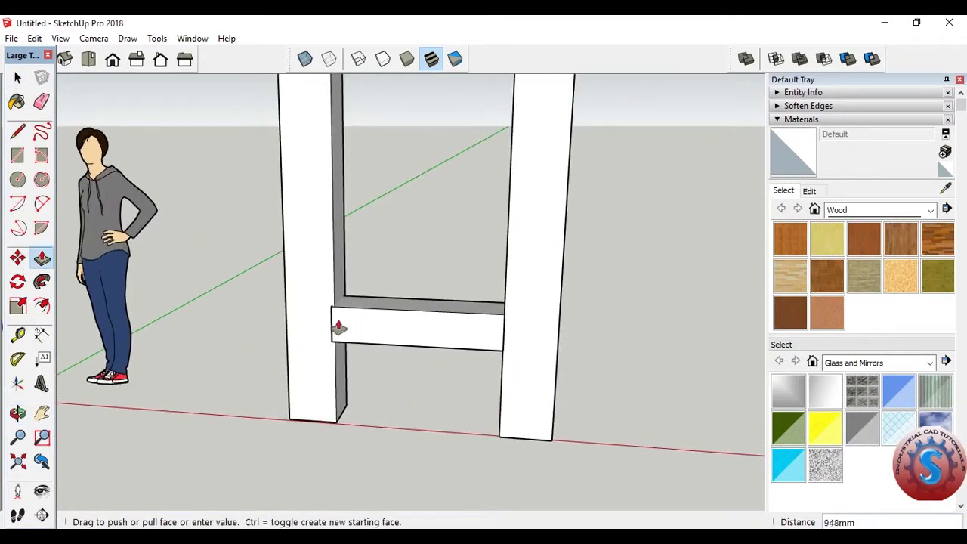
{"action": "left_click", "coordinate": [340, 324]}
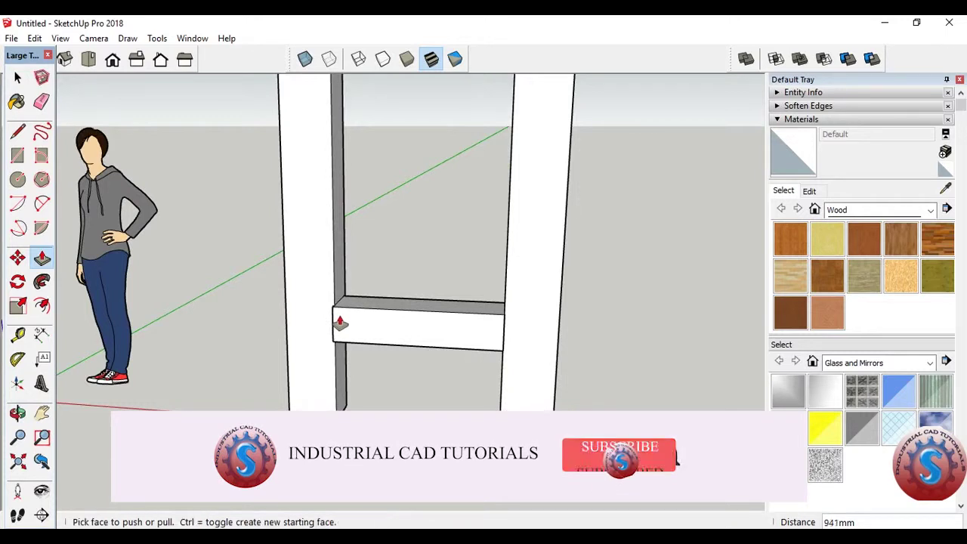
{"action": "left_click", "coordinate": [18, 78]}
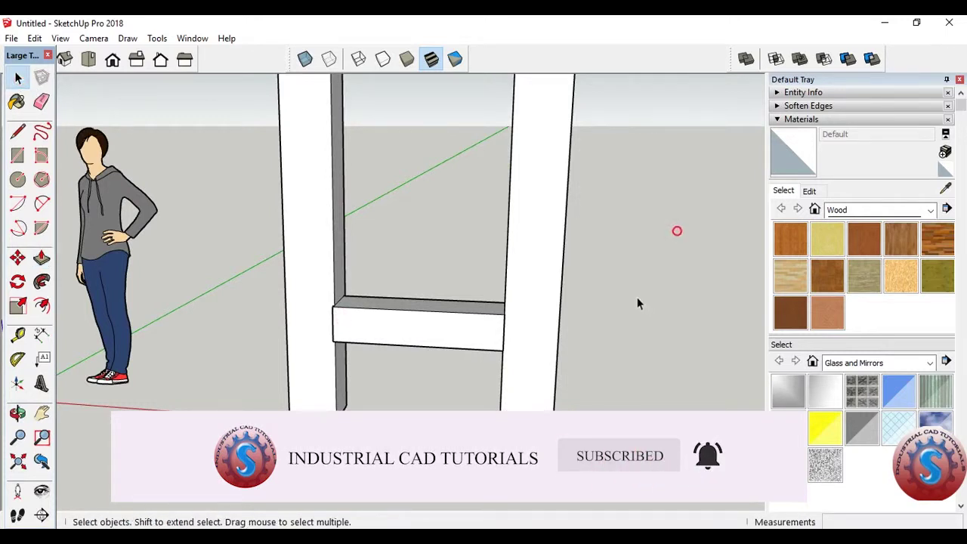
{"action": "scroll", "coordinate": [637, 302], "scroll_direction": "down", "scroll_amount": 3}
From a side view, crossing-select both columns and the crossbar, then bring up their context menu.
{"action": "mouse_move", "coordinate": [637, 303]}
{"action": "middle_mouse_down"}
{"action": "mouse_move", "coordinate": [686, 209]}
{"action": "mouse_move", "coordinate": [627, 289]}
{"action": "mouse_move", "coordinate": [698, 260]}
{"action": "mouse_move", "coordinate": [590, 276]}
{"action": "mouse_move", "coordinate": [637, 301]}
{"action": "mouse_move", "coordinate": [587, 315]}
{"action": "mouse_move", "coordinate": [500, 313]}
{"action": "mouse_move", "coordinate": [581, 352]}
{"action": "mouse_move", "coordinate": [604, 346]}
{"action": "mouse_move", "coordinate": [583, 333]}
{"action": "mouse_move", "coordinate": [574, 367]}
{"action": "mouse_move", "coordinate": [557, 368]}
{"action": "middle_mouse_up"}
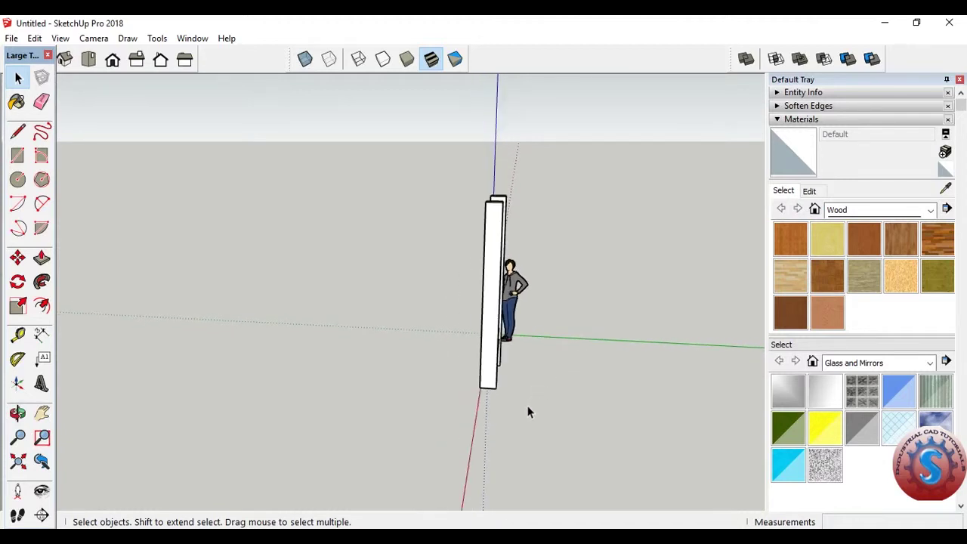
{"action": "mouse_move", "coordinate": [497, 404]}
{"action": "middle_mouse_down"}
{"action": "mouse_move", "coordinate": [667, 382]}
{"action": "mouse_move", "coordinate": [526, 396]}
{"action": "middle_mouse_up"}
{"action": "mouse_move", "coordinate": [526, 397]}
{"action": "left_mouse_down"}
{"action": "mouse_move", "coordinate": [399, 130]}
{"action": "mouse_move", "coordinate": [404, 152]}
{"action": "left_mouse_up"}
{"action": "mouse_move", "coordinate": [417, 121]}
{"action": "middle_mouse_down"}
{"action": "mouse_move", "coordinate": [506, 74]}
{"action": "mouse_move", "coordinate": [411, 494]}
{"action": "mouse_move", "coordinate": [481, 284]}
{"action": "middle_mouse_up"}
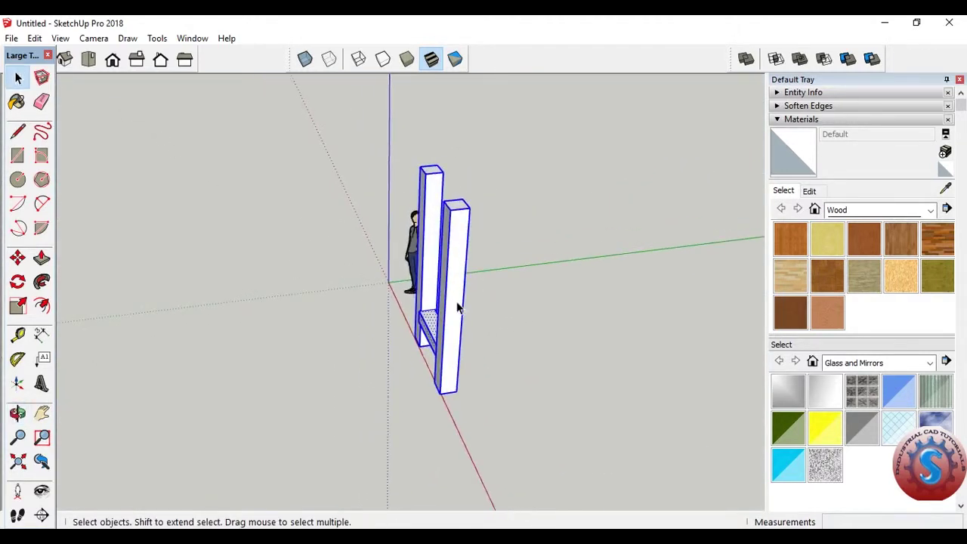
{"action": "right_click", "coordinate": [456, 306]}
Make the selected H-frame into a single group.
{"action": "left_click", "coordinate": [525, 442]}
{"action": "middle_click_drag", "start_coordinate": [574, 382], "coordinate": [466, 405]}
{"action": "left_click_drag", "start_coordinate": [466, 401], "coordinate": [345, 305]}
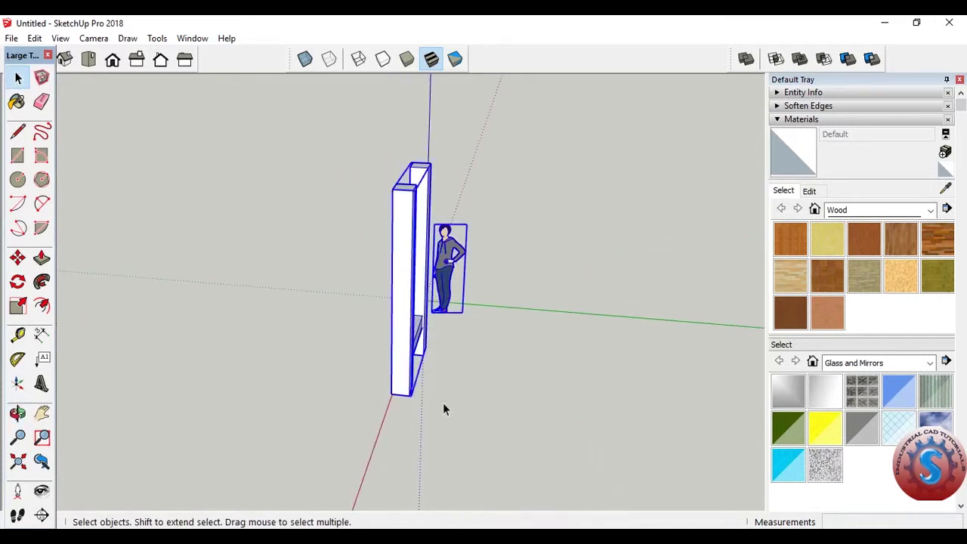
{"action": "middle_click_drag", "start_coordinate": [443, 408], "coordinate": [489, 393]}
Select the frame group, paste a copy and place it aligned with the original.
{"action": "left_click_drag", "start_coordinate": [460, 416], "coordinate": [381, 347]}
{"action": "mouse_move", "coordinate": [433, 366]}
{"action": "middle_mouse_down"}
{"action": "mouse_move", "coordinate": [328, 368]}
{"action": "mouse_move", "coordinate": [412, 386]}
{"action": "middle_mouse_up"}
{"action": "mouse_move", "coordinate": [531, 351]}
{"action": "middle_mouse_down"}
{"action": "mouse_move", "coordinate": [553, 348]}
{"action": "mouse_move", "coordinate": [590, 404]}
{"action": "middle_mouse_up"}
{"action": "key", "text": "ctrl+v"}
{"action": "mouse_move", "coordinate": [481, 347]}
{"action": "middle_mouse_down"}
{"action": "mouse_move", "coordinate": [378, 325]}
{"action": "mouse_move", "coordinate": [443, 368]}
{"action": "mouse_move", "coordinate": [309, 334]}
{"action": "mouse_move", "coordinate": [378, 372]}
{"action": "mouse_move", "coordinate": [401, 358]}
{"action": "middle_mouse_up"}
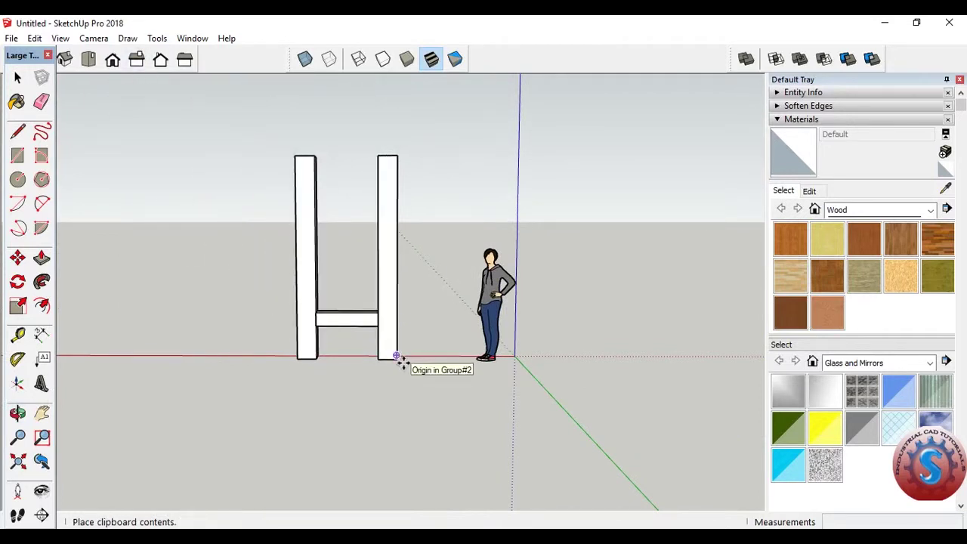
{"action": "left_click", "coordinate": [396, 355]}
{"action": "left_click", "coordinate": [18, 78]}
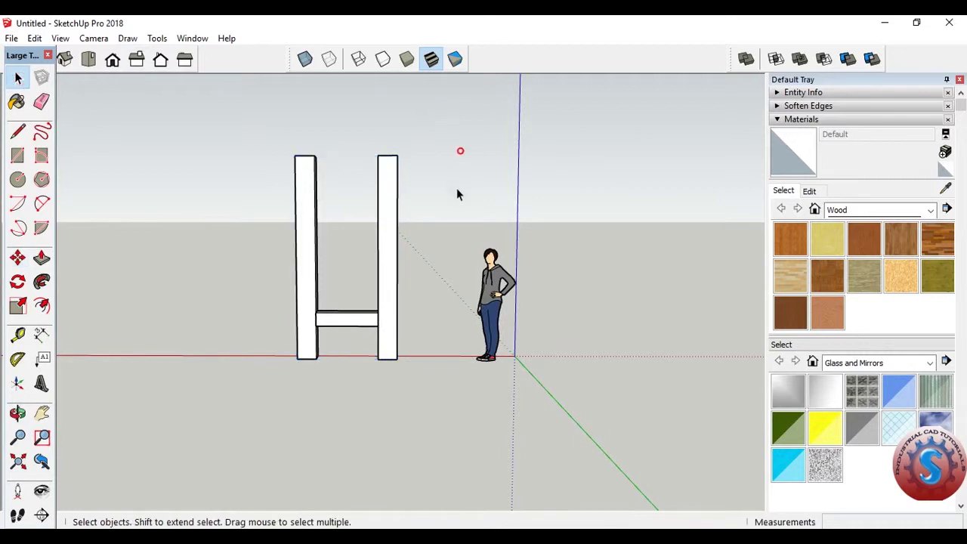
Select the whole H-frame group.
{"action": "mouse_move", "coordinate": [454, 174]}
{"action": "middle_mouse_down"}
{"action": "mouse_move", "coordinate": [494, 218]}
{"action": "mouse_move", "coordinate": [594, 219]}
{"action": "mouse_move", "coordinate": [466, 249]}
{"action": "mouse_move", "coordinate": [387, 231]}
{"action": "mouse_move", "coordinate": [397, 242]}
{"action": "middle_mouse_up"}
{"action": "scroll", "coordinate": [327, 260], "scroll_direction": "up", "scroll_amount": 1}
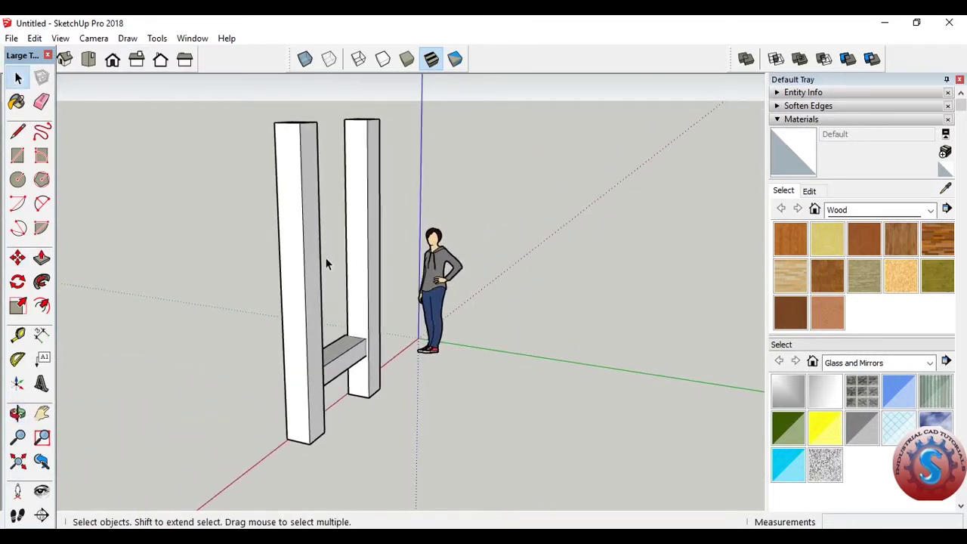
{"action": "left_click", "coordinate": [311, 239]}
{"action": "left_click", "coordinate": [230, 250]}
{"action": "left_click", "coordinate": [310, 210]}
{"action": "left_click", "coordinate": [231, 220]}
{"action": "left_click", "coordinate": [220, 207]}
{"action": "left_click", "coordinate": [300, 262]}
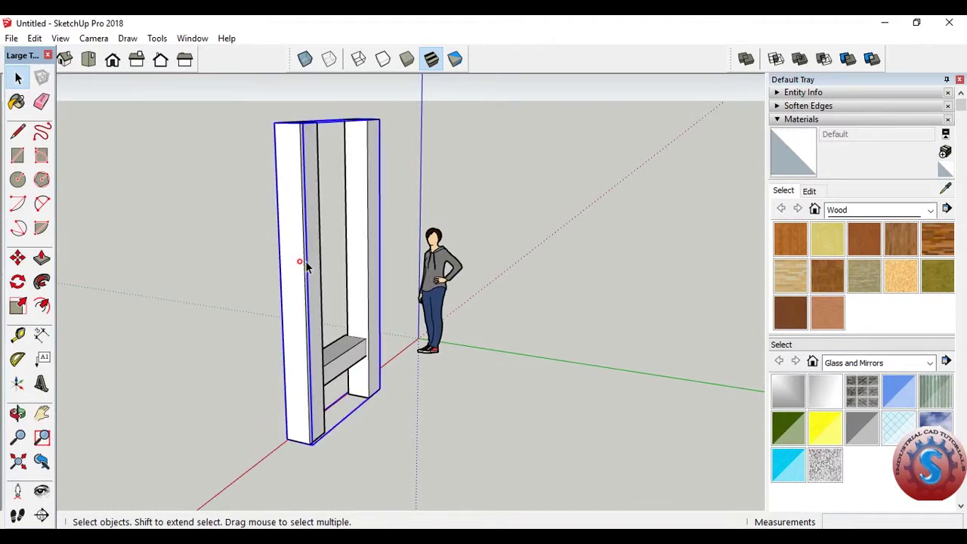
{"action": "left_click", "coordinate": [173, 276]}
{"action": "left_click", "coordinate": [310, 252]}
{"action": "left_click", "coordinate": [226, 247]}
{"action": "left_click", "coordinate": [316, 253]}
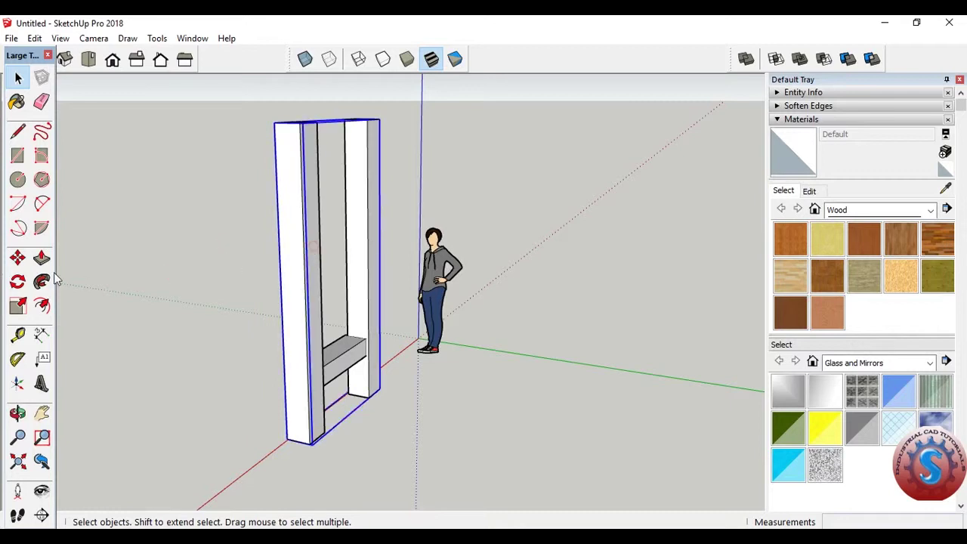
Copy the frame with Move and Ctrl, placing the copy 1650 mm from the original.
{"action": "left_click", "coordinate": [16, 264]}
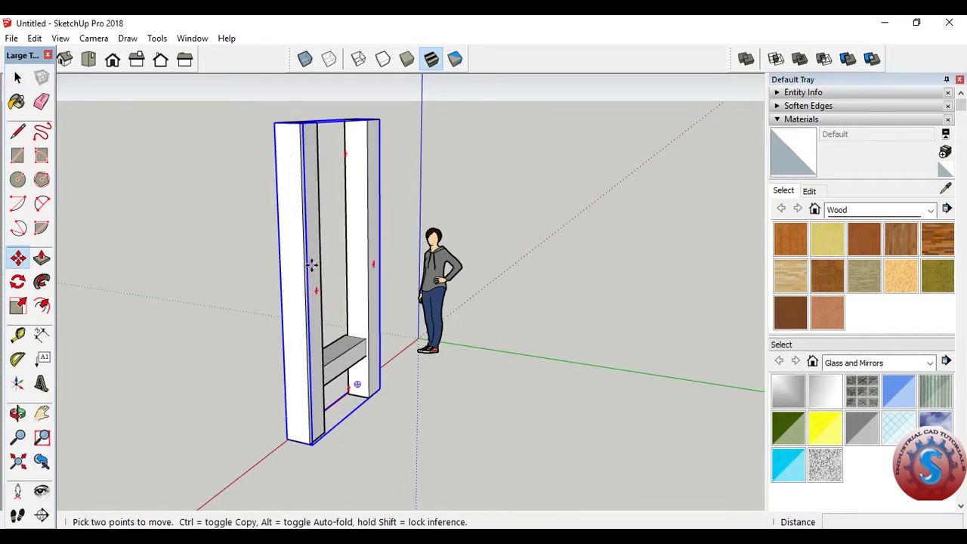
{"action": "left_click", "coordinate": [298, 266]}
{"action": "key", "text": "ctrl"}
{"action": "middle_click_drag", "start_coordinate": [443, 296], "coordinate": [534, 309]}
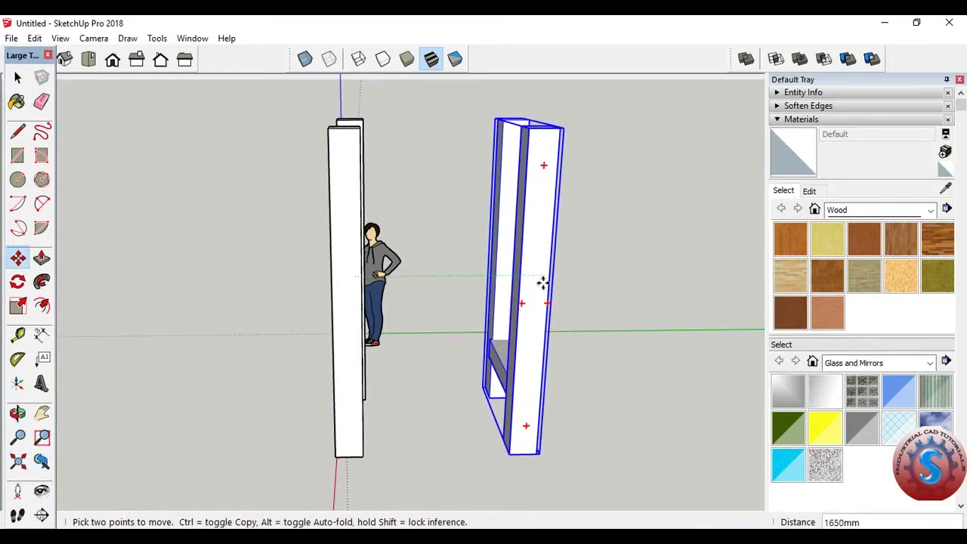
{"action": "left_click", "coordinate": [543, 283]}
{"action": "left_click", "coordinate": [17, 77]}
{"action": "left_click", "coordinate": [152, 223]}
{"action": "middle_click_drag", "start_coordinate": [153, 223], "coordinate": [157, 230]}
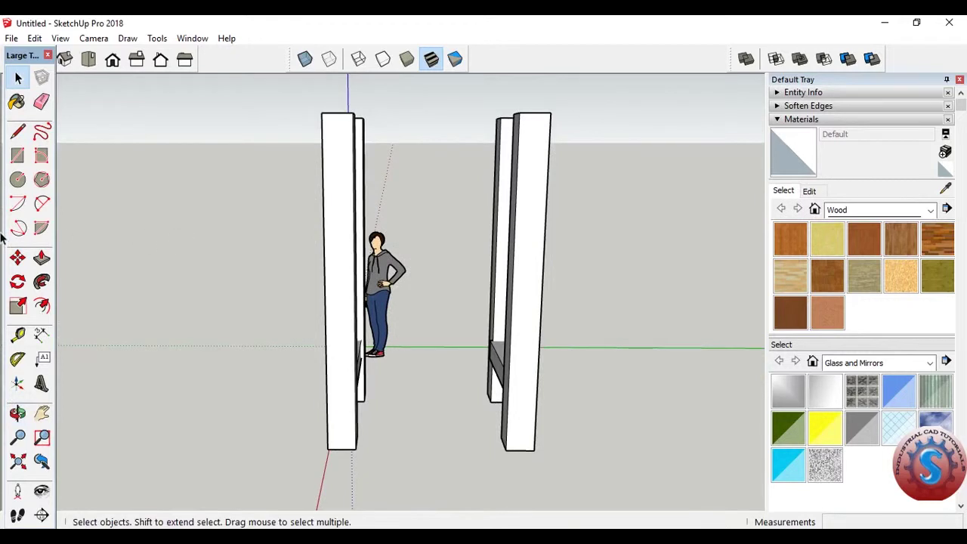
Rotate the left frame 15° and the right frame 19.2° so they lean inward.
{"action": "left_click", "coordinate": [18, 282]}
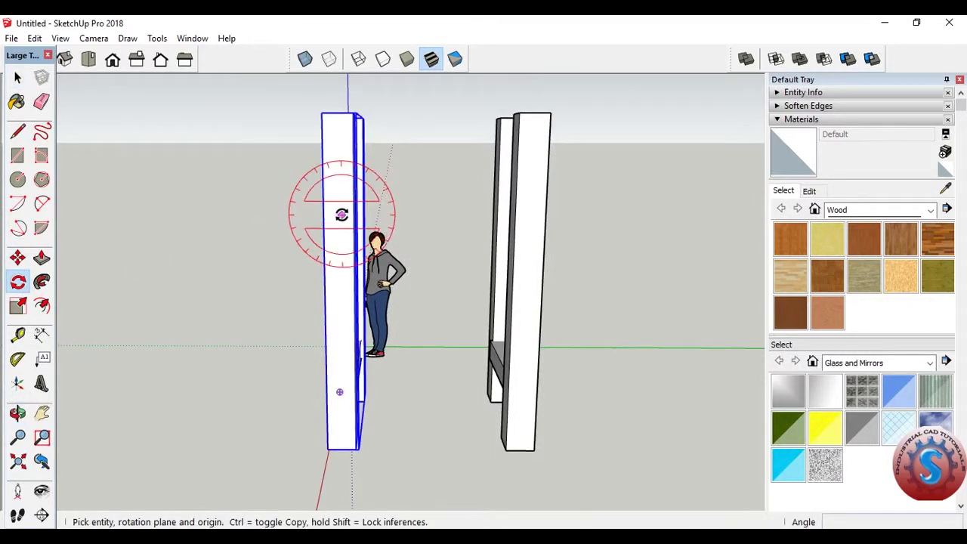
{"action": "left_click_drag", "start_coordinate": [342, 215], "coordinate": [327, 155]}
{"action": "left_click", "coordinate": [352, 152]}
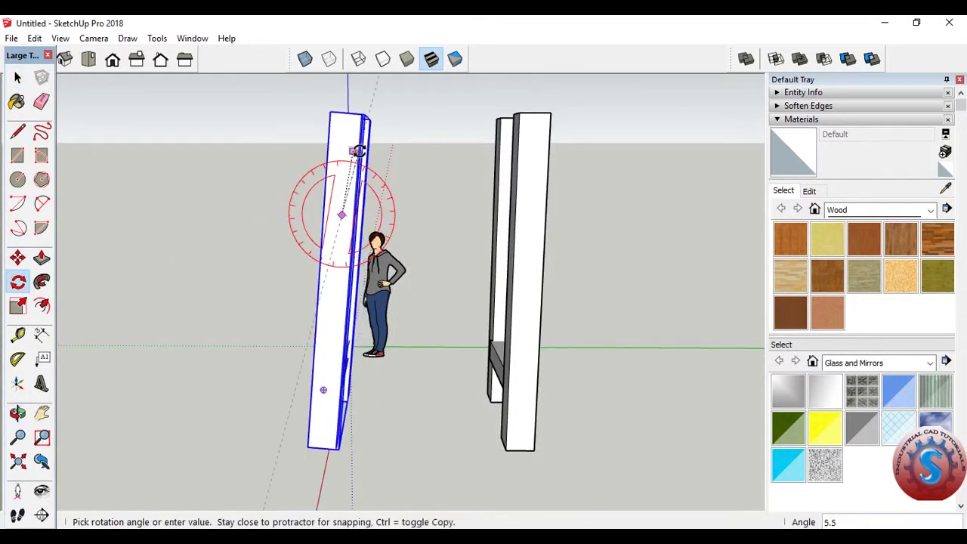
{"action": "left_click", "coordinate": [374, 144]}
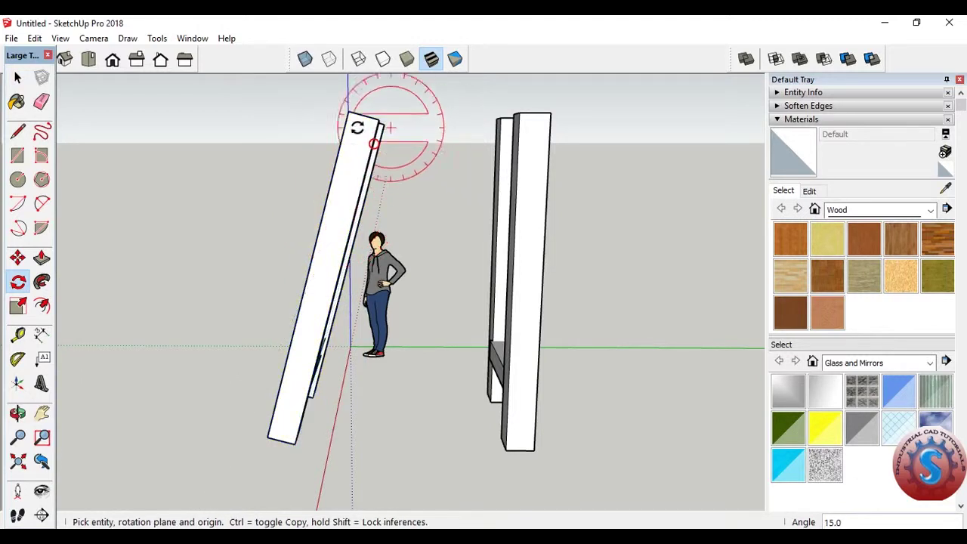
{"action": "left_click", "coordinate": [531, 219]}
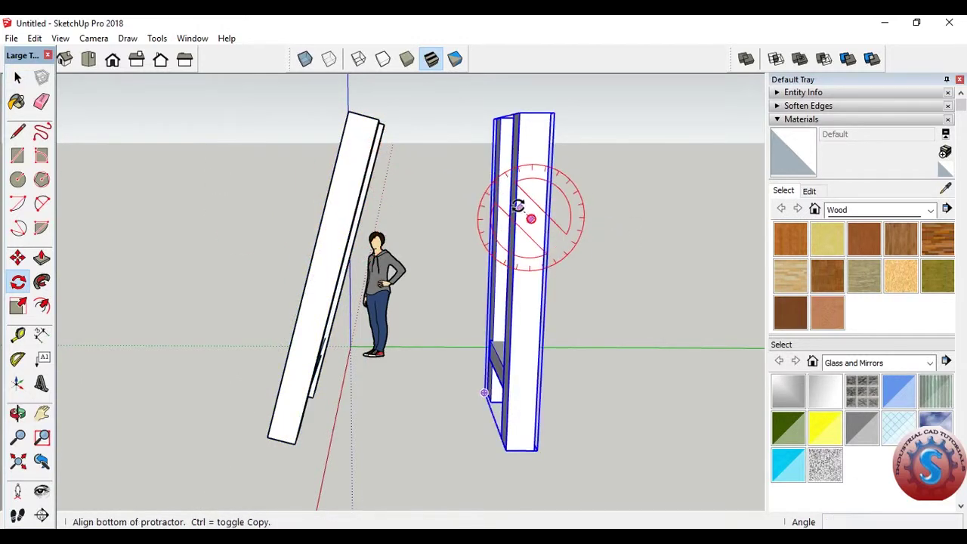
{"action": "left_click", "coordinate": [510, 187]}
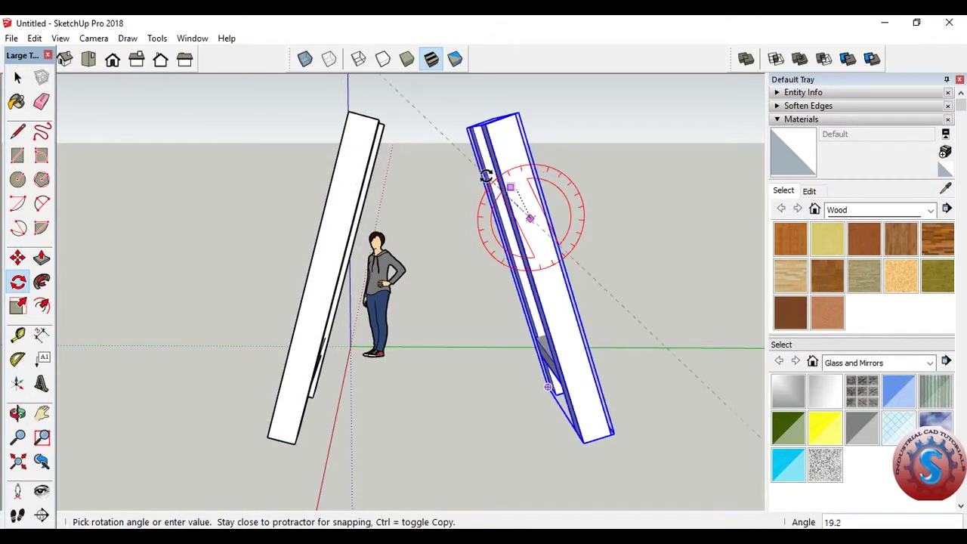
{"action": "left_click", "coordinate": [488, 175]}
Readjust the right frame's tilt to match the left, then view the A-shaped base from the right.
{"action": "left_click", "coordinate": [18, 77]}
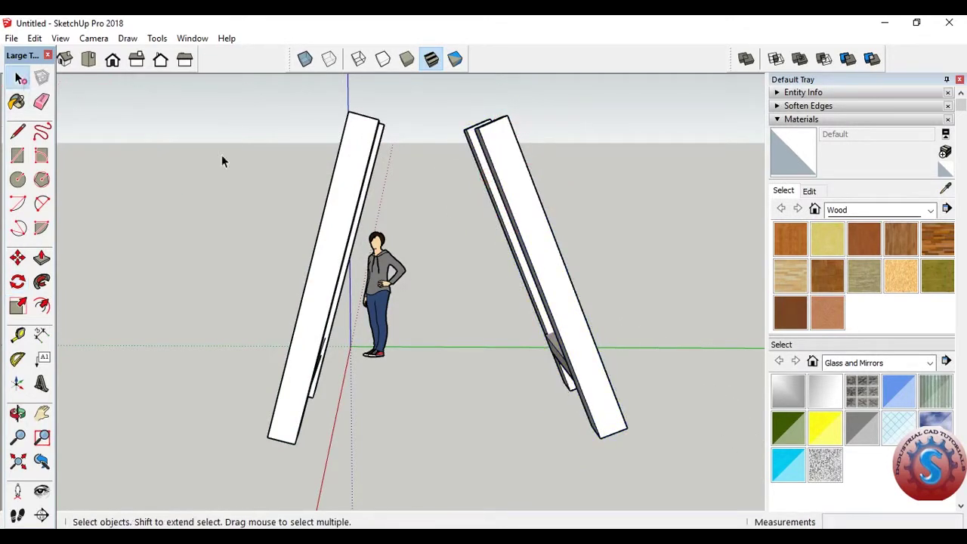
{"action": "mouse_move", "coordinate": [449, 244]}
{"action": "middle_mouse_down"}
{"action": "mouse_move", "coordinate": [373, 245]}
{"action": "mouse_move", "coordinate": [350, 339]}
{"action": "mouse_move", "coordinate": [454, 205]}
{"action": "mouse_move", "coordinate": [431, 212]}
{"action": "middle_mouse_up"}
{"action": "mouse_move", "coordinate": [403, 299]}
{"action": "middle_mouse_down"}
{"action": "mouse_move", "coordinate": [280, 335]}
{"action": "mouse_move", "coordinate": [324, 352]}
{"action": "mouse_move", "coordinate": [492, 251]}
{"action": "mouse_move", "coordinate": [546, 307]}
{"action": "mouse_move", "coordinate": [171, 209]}
{"action": "middle_mouse_up"}
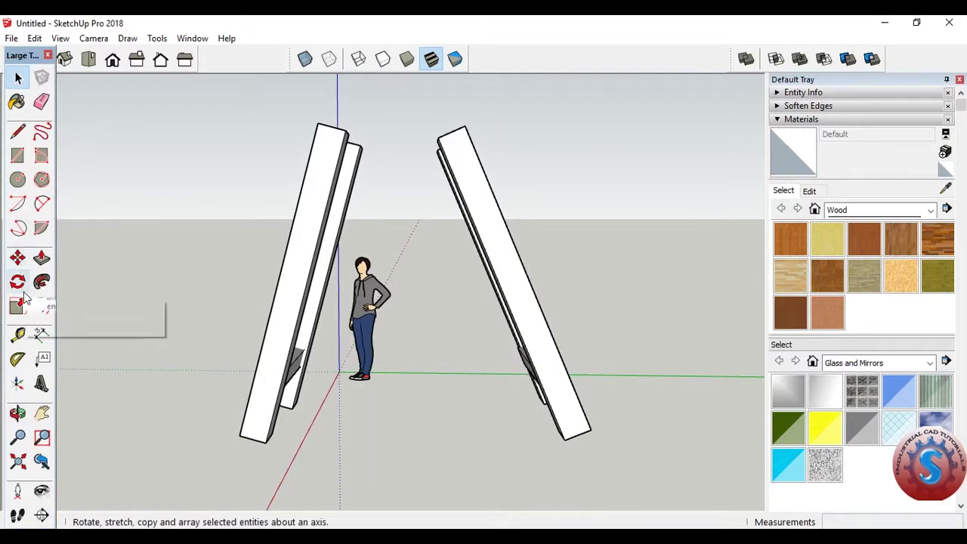
{"action": "left_click", "coordinate": [17, 281]}
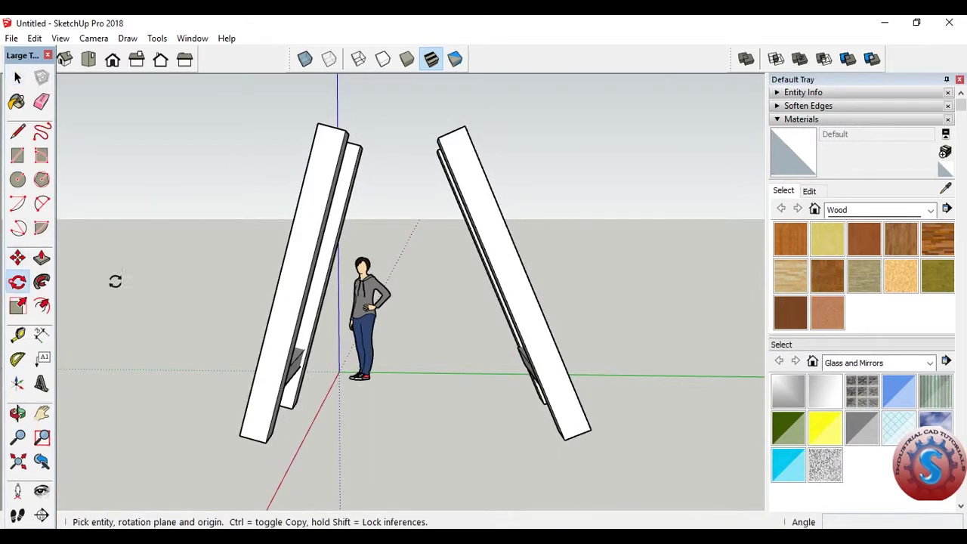
{"action": "left_click", "coordinate": [484, 184]}
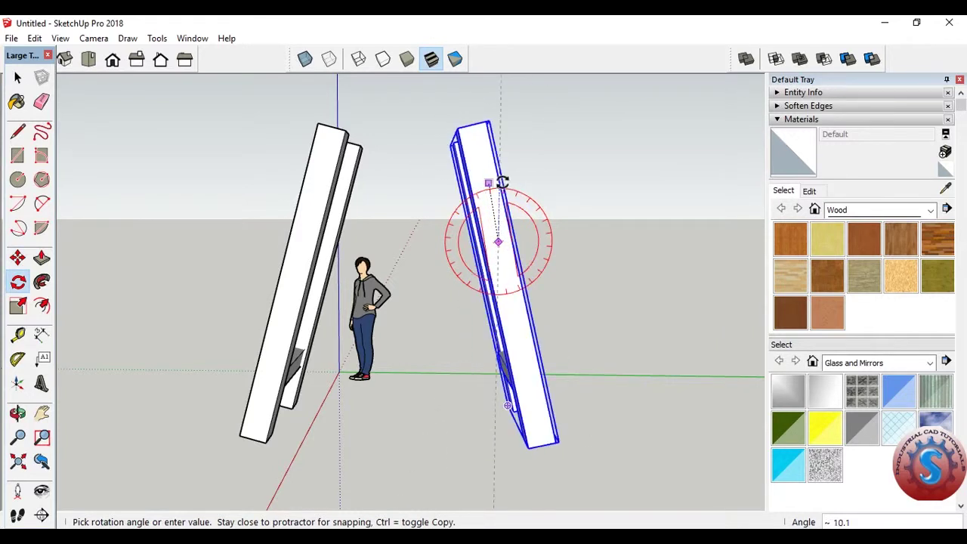
{"action": "left_click", "coordinate": [501, 182]}
{"action": "left_click", "coordinate": [17, 78]}
{"action": "left_click", "coordinate": [133, 67]}
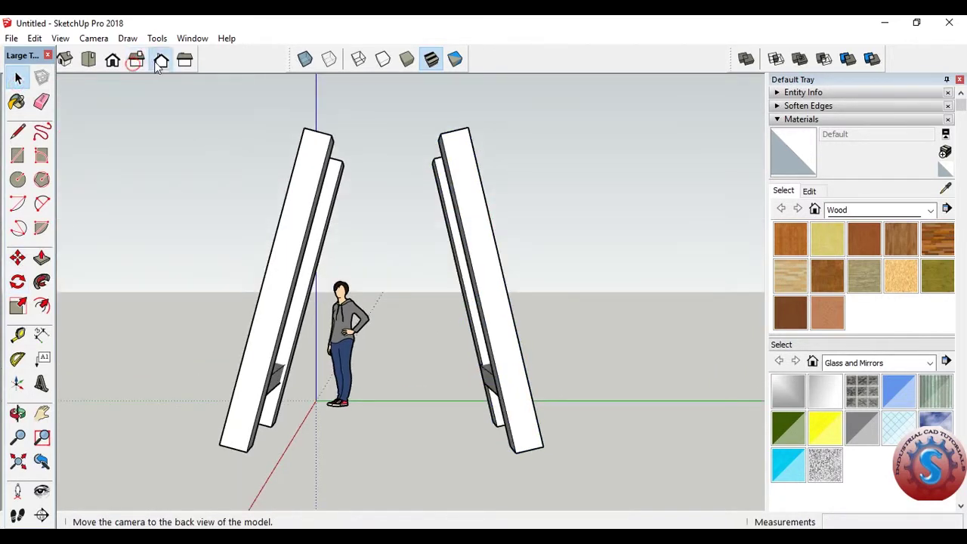
Check the leaning legs from back, front and iso, finishing on a zoomed-out top view.
{"action": "left_click", "coordinate": [159, 64]}
{"action": "left_click", "coordinate": [112, 65]}
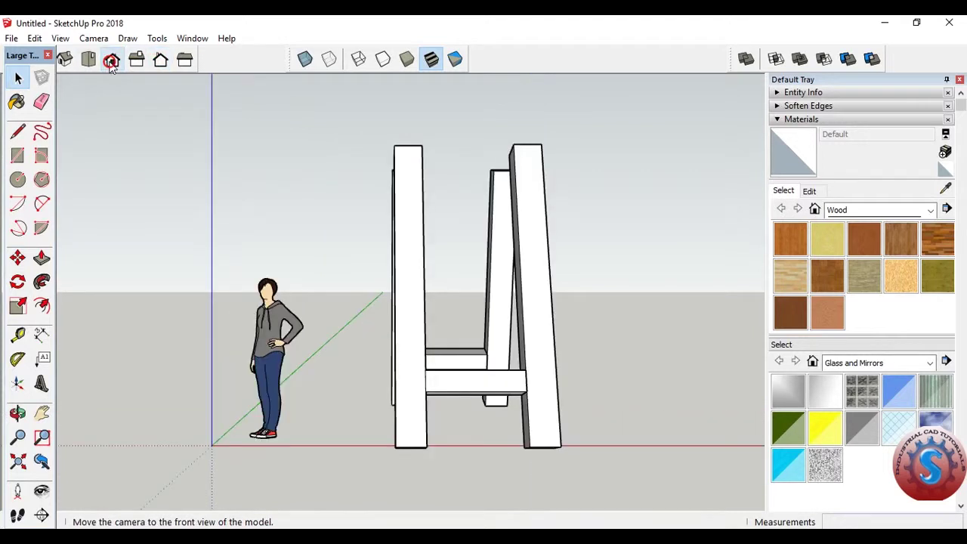
{"action": "left_click", "coordinate": [89, 60]}
{"action": "mouse_move", "coordinate": [325, 253]}
{"action": "middle_mouse_down"}
{"action": "mouse_move", "coordinate": [335, 263]}
{"action": "mouse_move", "coordinate": [544, 224]}
{"action": "mouse_move", "coordinate": [379, 202]}
{"action": "mouse_move", "coordinate": [403, 252]}
{"action": "mouse_move", "coordinate": [356, 408]}
{"action": "middle_mouse_up"}
{"action": "left_click", "coordinate": [70, 61]}
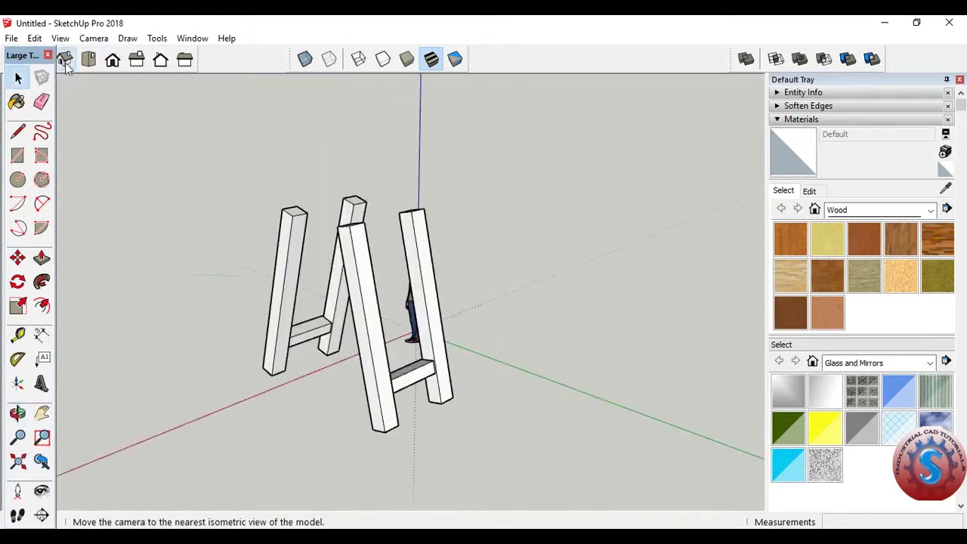
{"action": "left_click", "coordinate": [88, 59]}
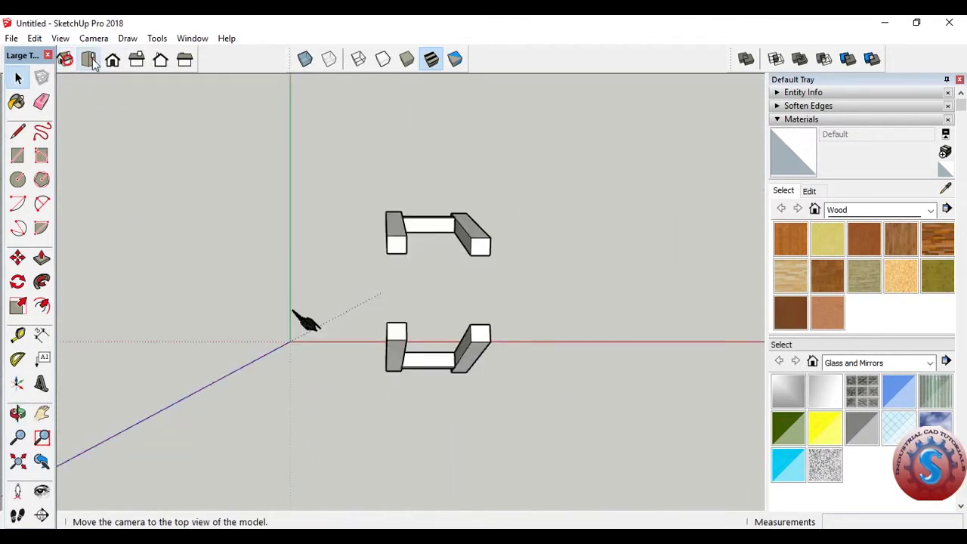
{"action": "scroll", "coordinate": [216, 230], "scroll_direction": "down", "scroll_amount": 1}
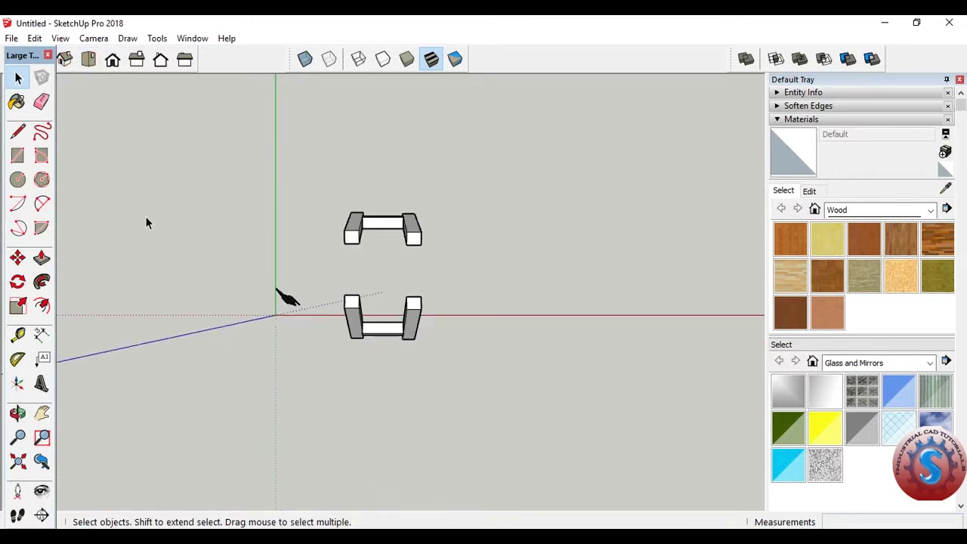
{"action": "left_click", "coordinate": [16, 157]}
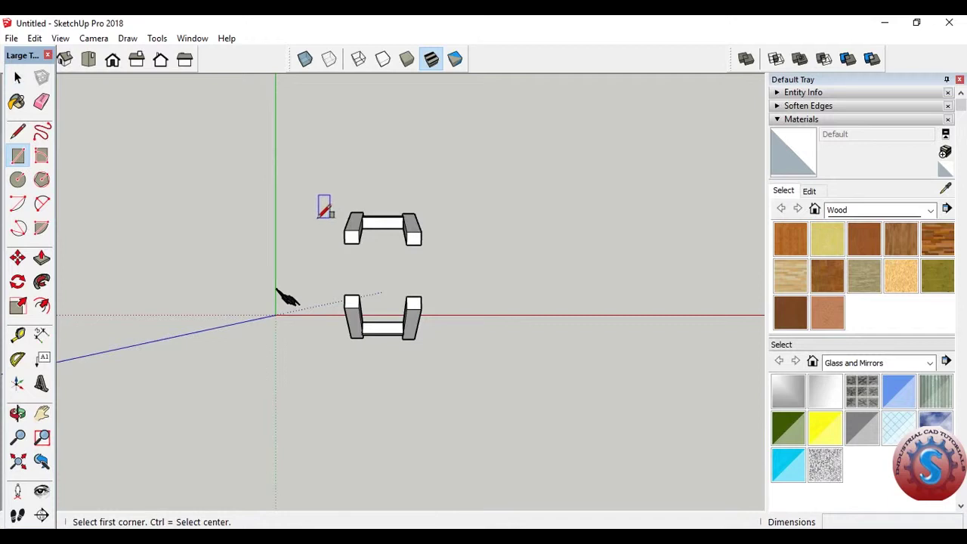
Select both leaning H-frames and Make Group so the base is one object, viewed in iso.
{"action": "left_click", "coordinate": [66, 61]}
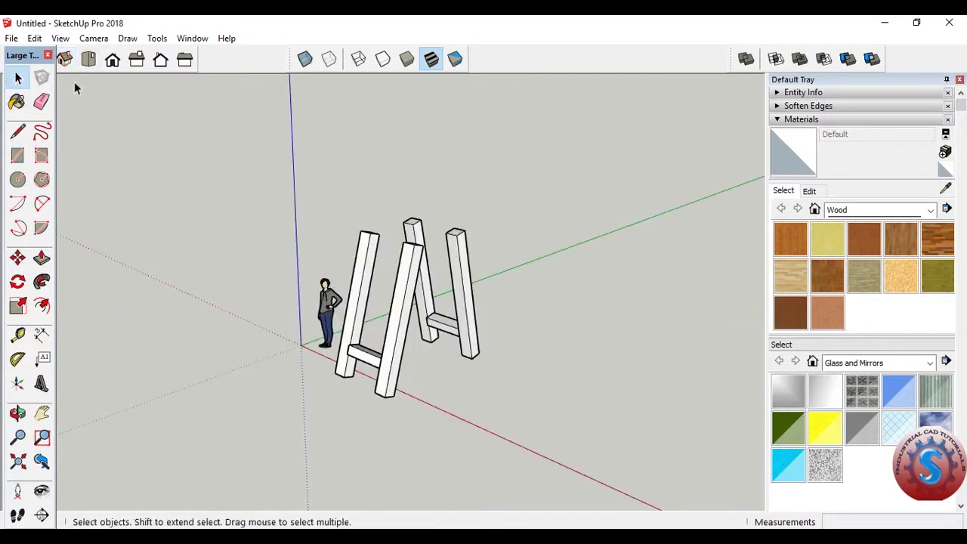
{"action": "left_click_drag", "start_coordinate": [626, 396], "coordinate": [221, 180]}
{"action": "right_click", "coordinate": [408, 281]}
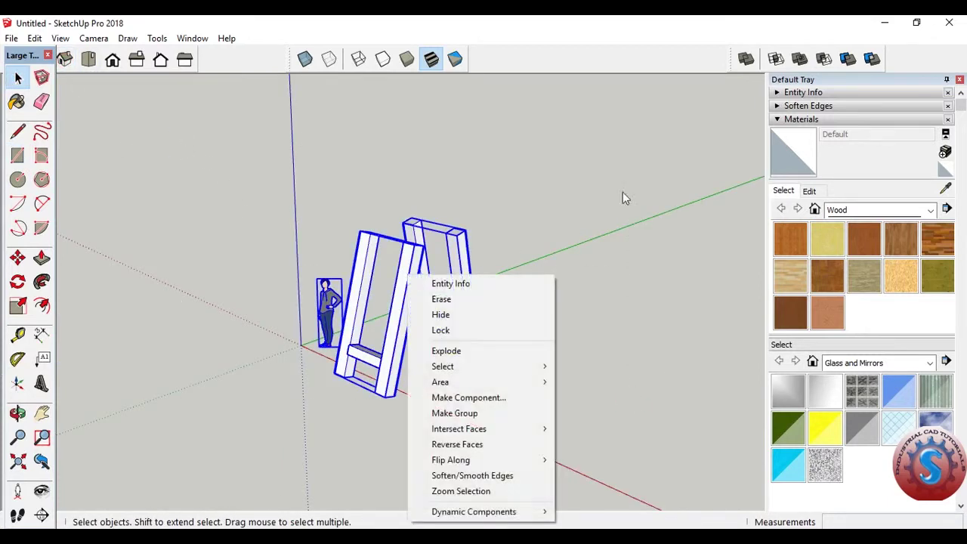
{"action": "left_click", "coordinate": [616, 180]}
{"action": "left_click_drag", "start_coordinate": [372, 233], "coordinate": [372, 233]}
{"action": "middle_click_drag", "start_coordinate": [408, 287], "coordinate": [452, 350]}
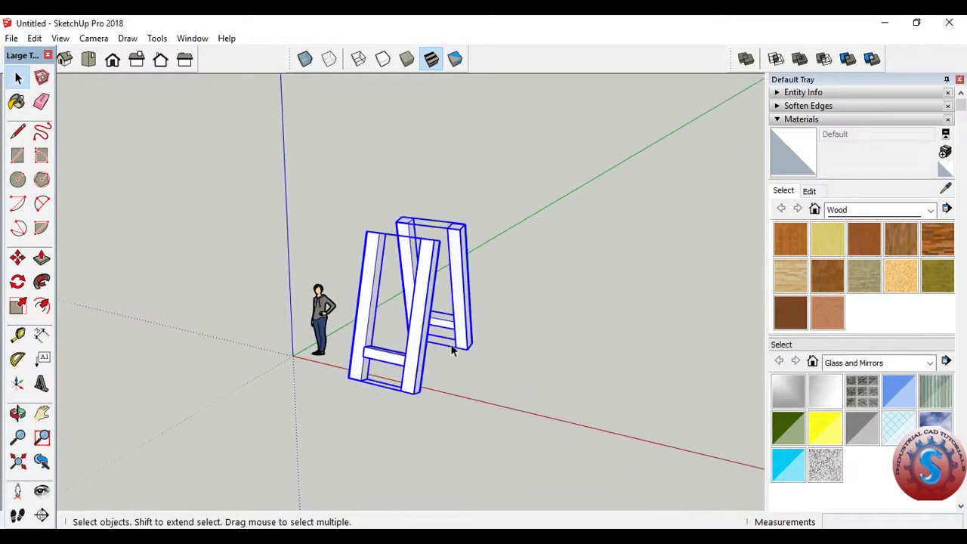
{"action": "right_click", "coordinate": [429, 327]}
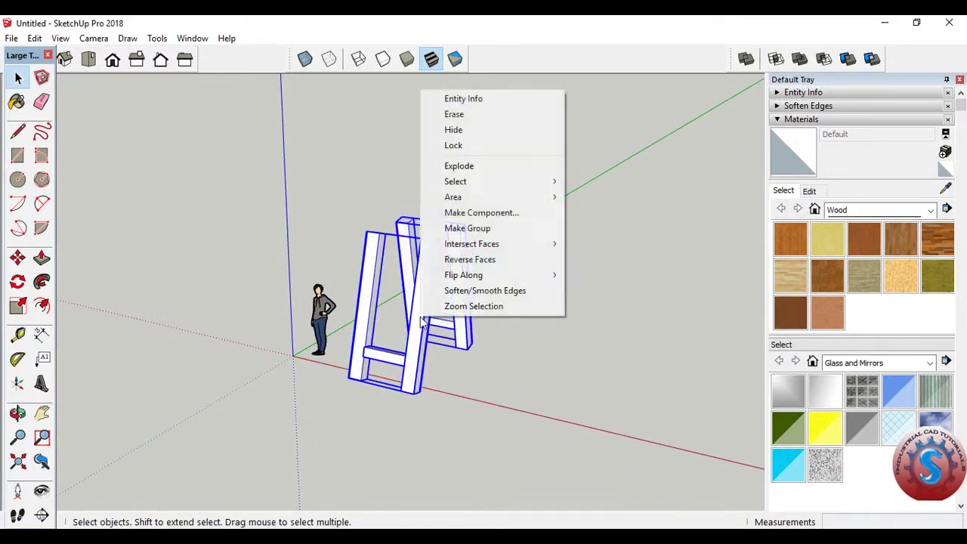
{"action": "left_click", "coordinate": [480, 226]}
{"action": "left_click", "coordinate": [550, 274]}
{"action": "mouse_move", "coordinate": [550, 273]}
{"action": "middle_mouse_down"}
{"action": "mouse_move", "coordinate": [514, 324]}
{"action": "mouse_move", "coordinate": [453, 340]}
{"action": "middle_mouse_up"}
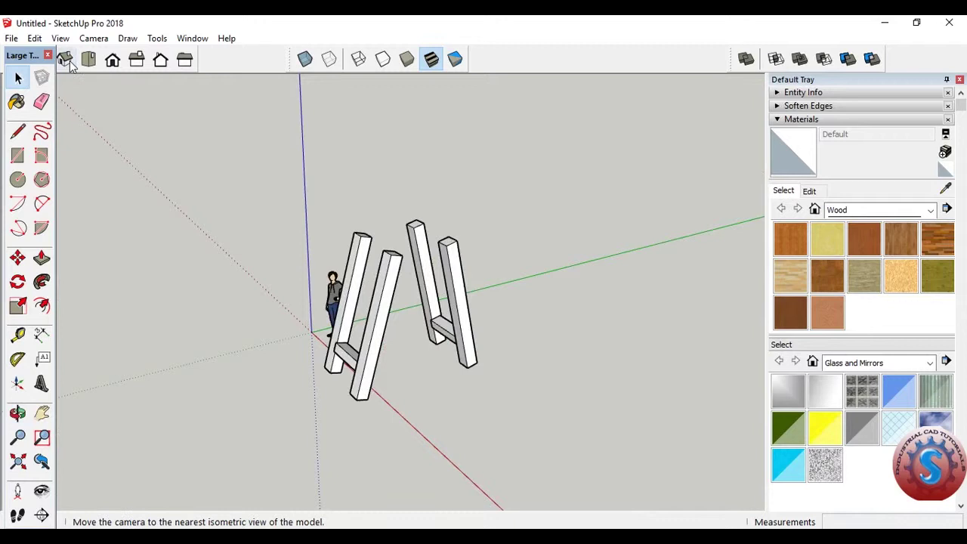
{"action": "left_click", "coordinate": [66, 60]}
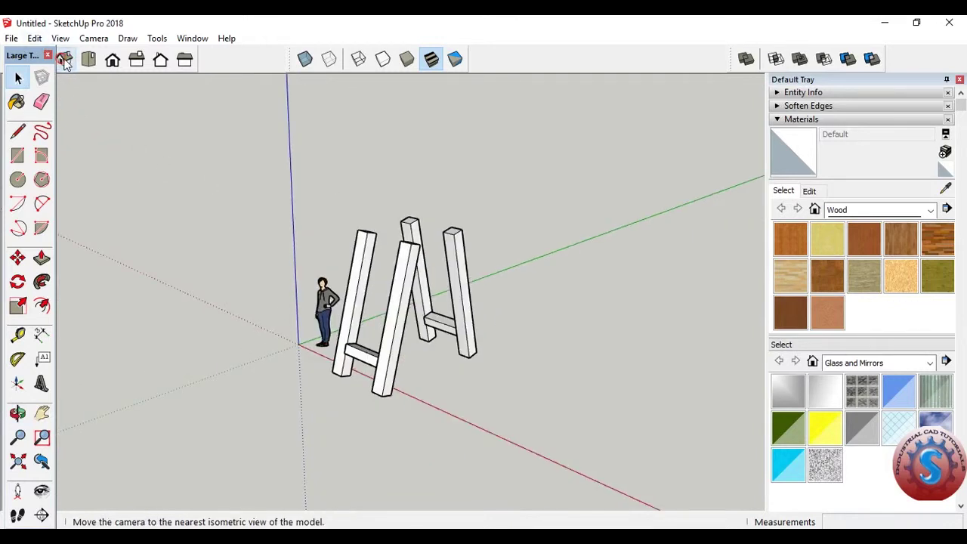
Draw a rectangle on the ground under both leg frames from the top view.
{"action": "left_click", "coordinate": [89, 59]}
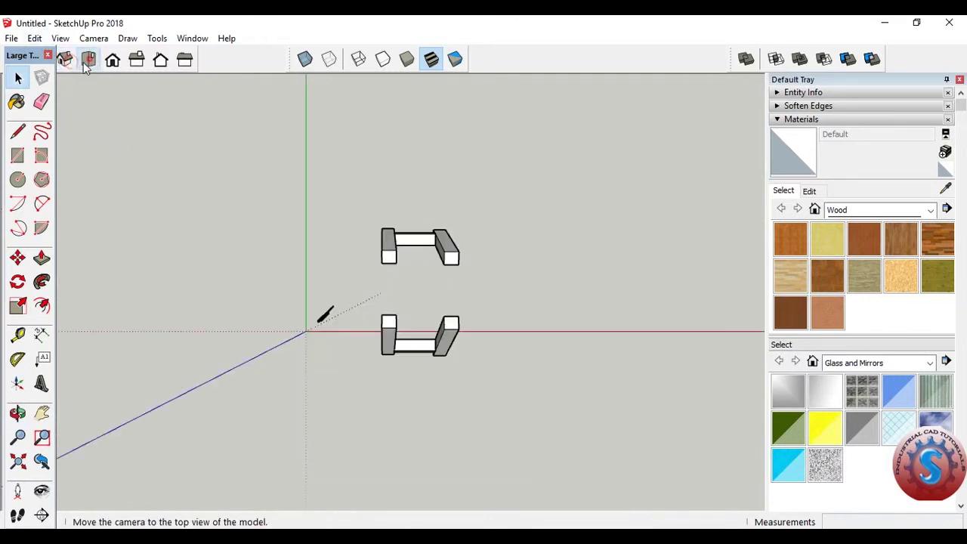
{"action": "left_click", "coordinate": [18, 155]}
{"action": "left_click", "coordinate": [360, 241]}
{"action": "mouse_move", "coordinate": [456, 292]}
{"action": "middle_mouse_down"}
{"action": "mouse_move", "coordinate": [453, 324]}
{"action": "mouse_move", "coordinate": [510, 312]}
{"action": "middle_mouse_up"}
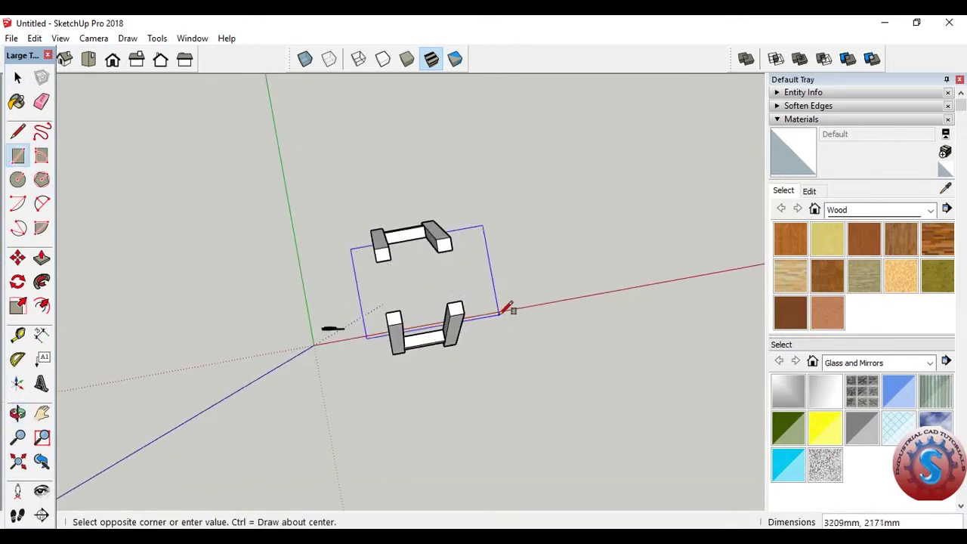
{"action": "left_click", "coordinate": [499, 312]}
{"action": "mouse_move", "coordinate": [545, 270]}
{"action": "middle_mouse_down"}
{"action": "mouse_move", "coordinate": [494, 216]}
{"action": "mouse_move", "coordinate": [479, 217]}
{"action": "mouse_move", "coordinate": [547, 294]}
{"action": "mouse_move", "coordinate": [546, 281]}
{"action": "middle_mouse_up"}
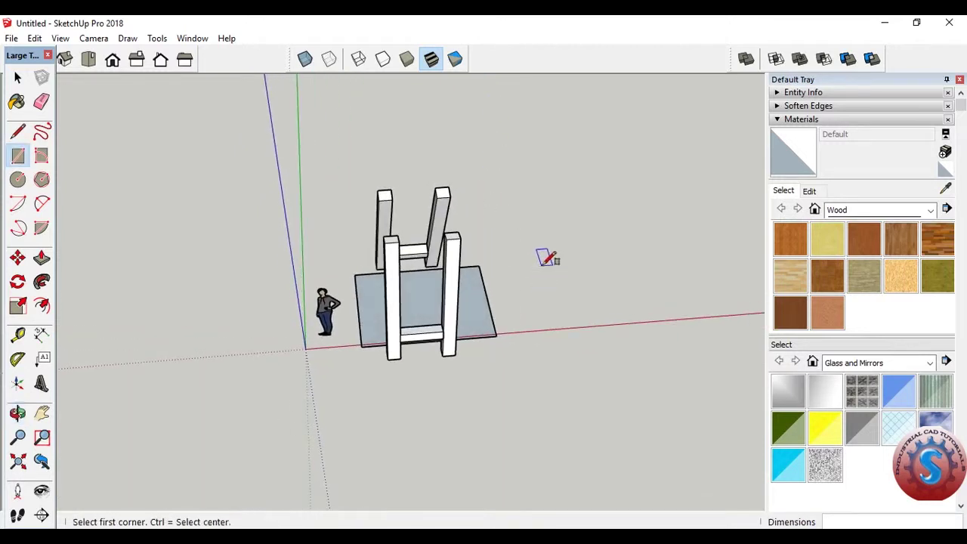
Push/Pull the rectangle up into a 106 mm thick slab.
{"action": "left_click", "coordinate": [41, 261]}
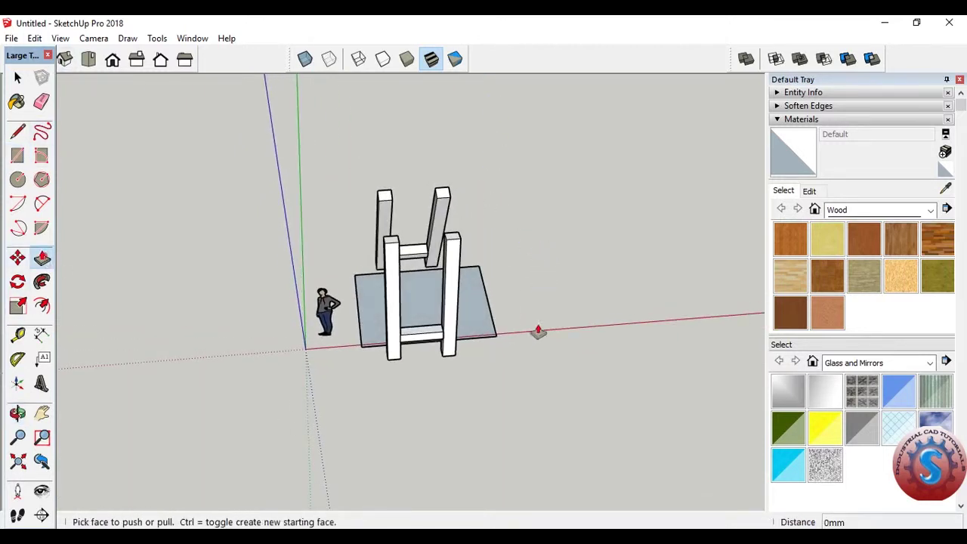
{"action": "left_click", "coordinate": [483, 325]}
{"action": "mouse_move", "coordinate": [484, 325]}
{"action": "middle_mouse_down"}
{"action": "mouse_move", "coordinate": [479, 308]}
{"action": "mouse_move", "coordinate": [474, 329]}
{"action": "middle_mouse_up"}
{"action": "scroll", "coordinate": [475, 330], "scroll_direction": "up", "scroll_amount": 1}
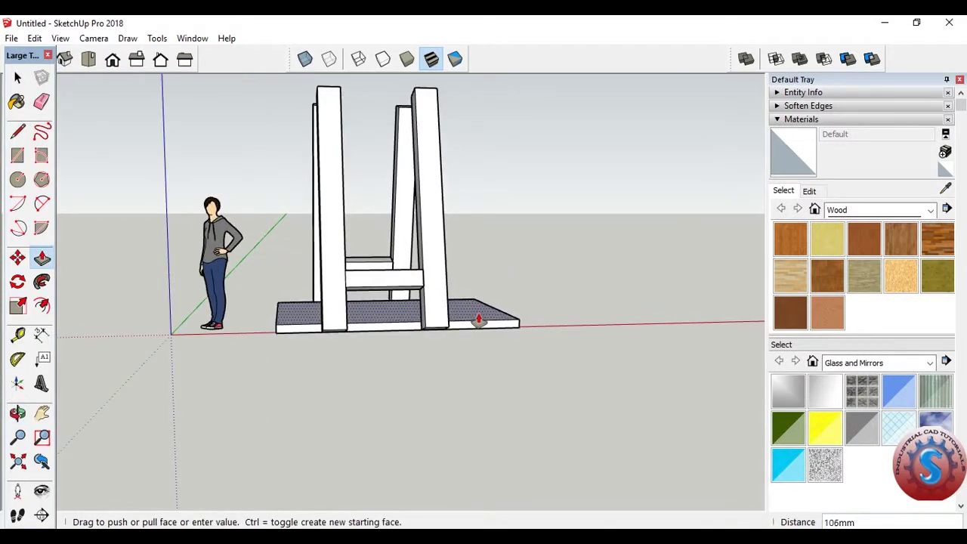
{"action": "mouse_move", "coordinate": [580, 280]}
{"action": "middle_mouse_down"}
{"action": "mouse_move", "coordinate": [532, 285]}
{"action": "mouse_move", "coordinate": [580, 303]}
{"action": "middle_mouse_up"}
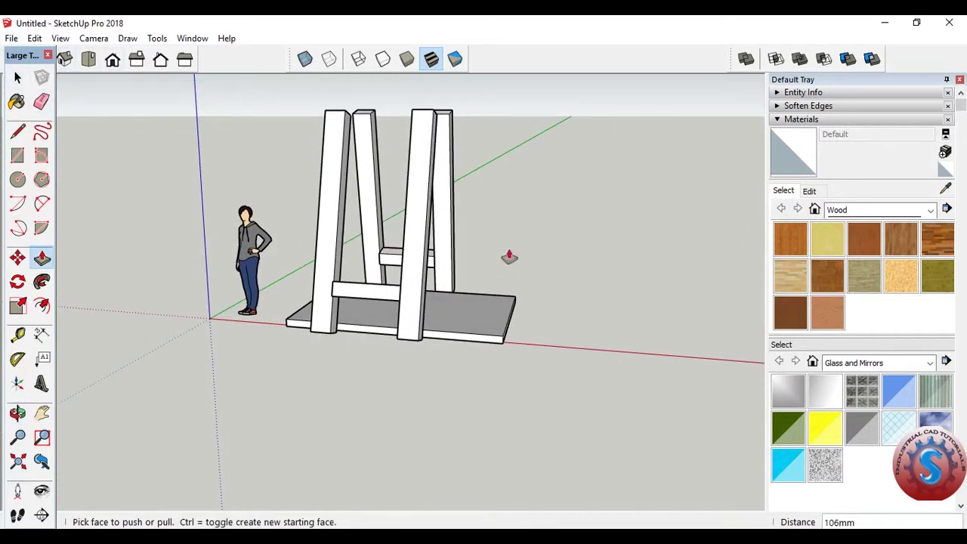
{"action": "middle_click_drag", "start_coordinate": [223, 261], "coordinate": [285, 285]}
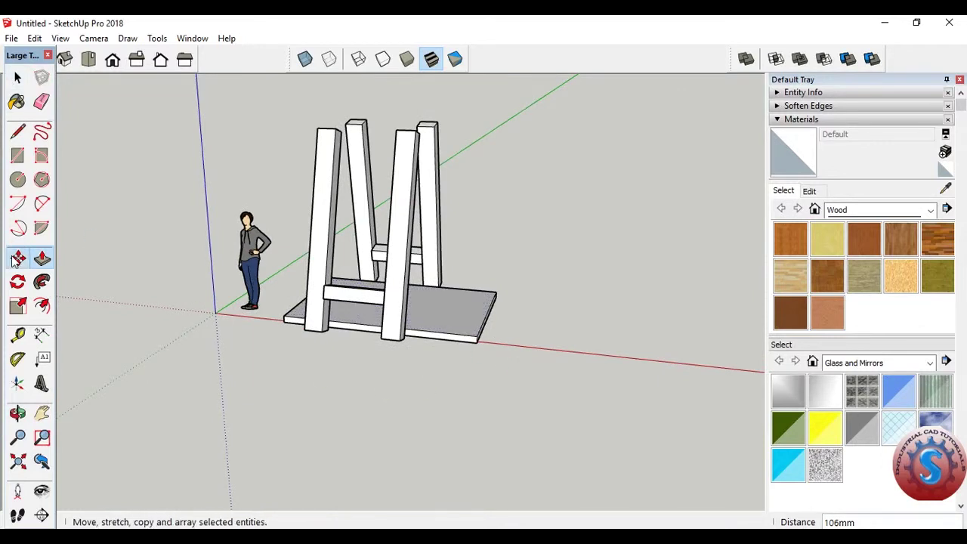
Select only the base slab, clearing the stray whole-model and figure selections.
{"action": "left_click", "coordinate": [18, 258]}
{"action": "left_click", "coordinate": [18, 78]}
{"action": "left_click_drag", "start_coordinate": [535, 388], "coordinate": [484, 280]}
{"action": "mouse_move", "coordinate": [485, 280]}
{"action": "middle_mouse_down"}
{"action": "mouse_move", "coordinate": [437, 341]}
{"action": "mouse_move", "coordinate": [330, 325]}
{"action": "mouse_move", "coordinate": [370, 408]}
{"action": "mouse_move", "coordinate": [372, 459]}
{"action": "mouse_move", "coordinate": [412, 345]}
{"action": "middle_mouse_up"}
{"action": "triple_click", "coordinate": [317, 277]}
{"action": "left_click", "coordinate": [370, 408]}
{"action": "left_click_drag", "start_coordinate": [418, 398], "coordinate": [373, 348]}
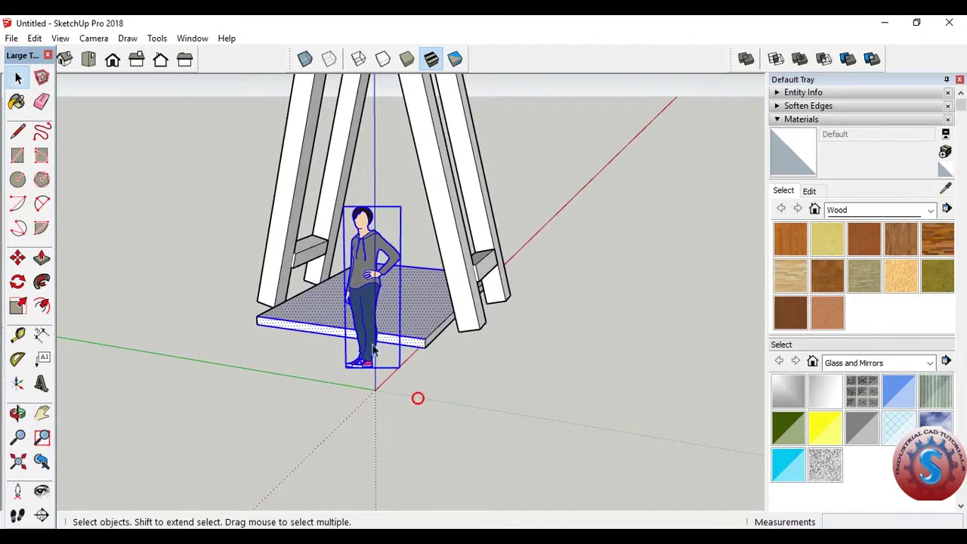
{"action": "left_click", "coordinate": [431, 380]}
{"action": "left_click", "coordinate": [416, 318]}
Make the selected base slab its own separate group.
{"action": "mouse_move", "coordinate": [398, 371]}
{"action": "middle_mouse_down"}
{"action": "mouse_move", "coordinate": [305, 356]}
{"action": "mouse_move", "coordinate": [280, 366]}
{"action": "mouse_move", "coordinate": [352, 375]}
{"action": "middle_mouse_up"}
{"action": "mouse_move", "coordinate": [305, 321]}
{"action": "middle_mouse_down"}
{"action": "mouse_move", "coordinate": [514, 345]}
{"action": "mouse_move", "coordinate": [226, 383]}
{"action": "middle_mouse_up"}
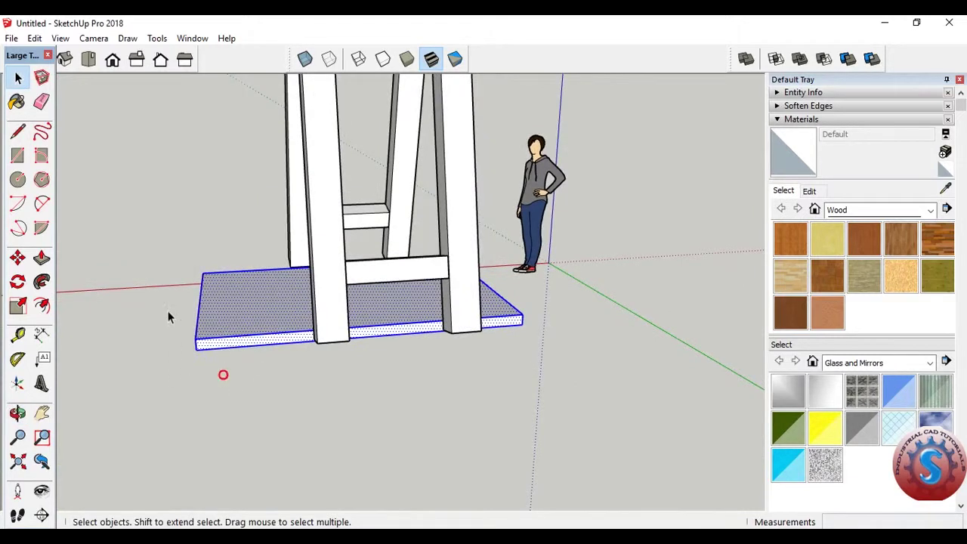
{"action": "middle_click_drag", "start_coordinate": [168, 316], "coordinate": [440, 325]}
{"action": "mouse_move", "coordinate": [329, 321]}
{"action": "middle_mouse_down"}
{"action": "mouse_move", "coordinate": [339, 337]}
{"action": "mouse_move", "coordinate": [215, 387]}
{"action": "middle_mouse_up"}
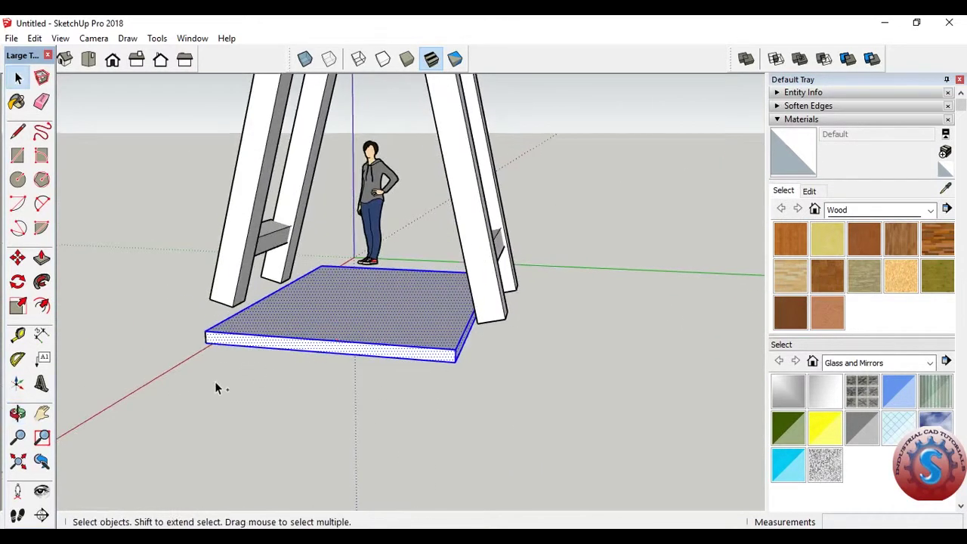
{"action": "right_click", "coordinate": [348, 316]}
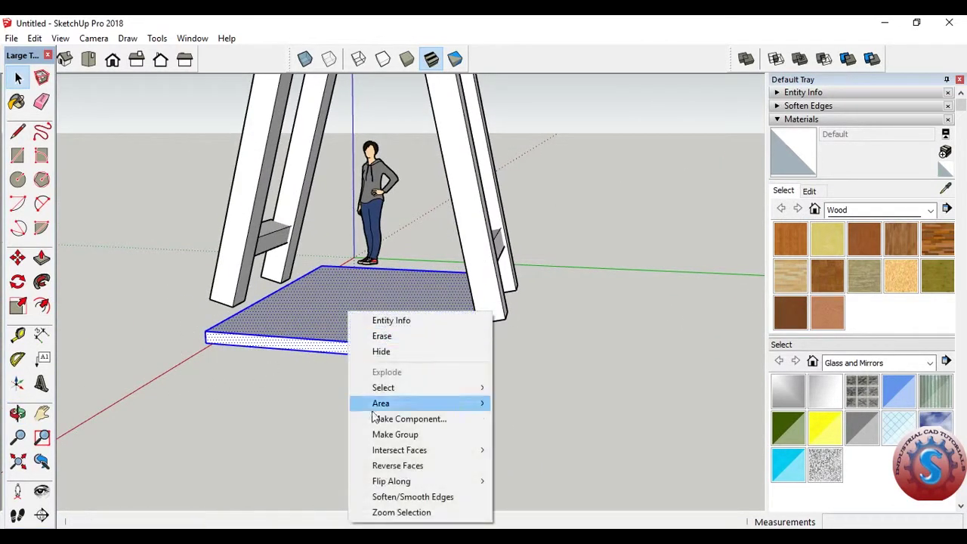
{"action": "left_click", "coordinate": [355, 432]}
{"action": "mouse_move", "coordinate": [355, 432]}
{"action": "middle_mouse_down"}
{"action": "mouse_move", "coordinate": [380, 434]}
{"action": "mouse_move", "coordinate": [429, 345]}
{"action": "mouse_move", "coordinate": [494, 316]}
{"action": "mouse_move", "coordinate": [304, 287]}
{"action": "middle_mouse_up"}
{"action": "left_click", "coordinate": [43, 259]}
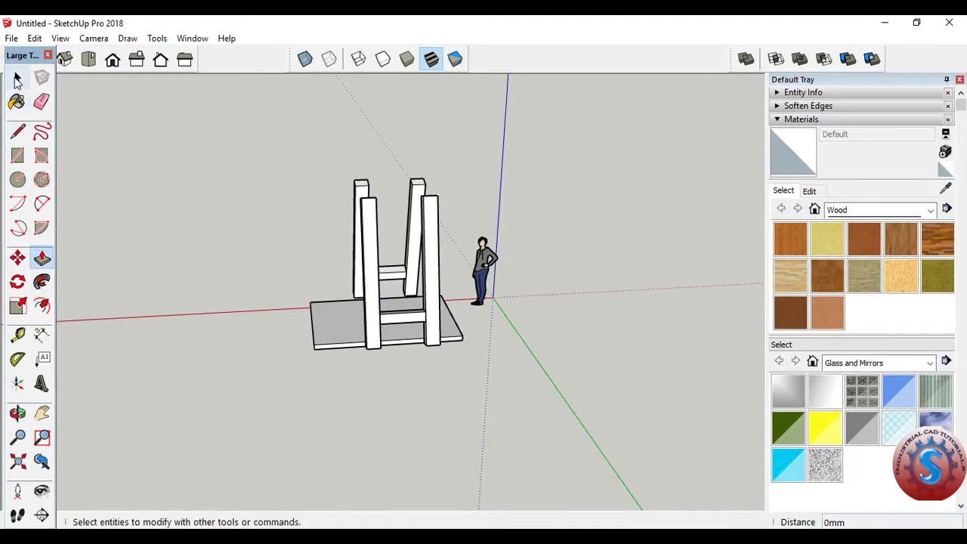
Move the slab roughly up toward the tops of the leg frames.
{"action": "left_click", "coordinate": [17, 78]}
{"action": "left_click", "coordinate": [19, 259]}
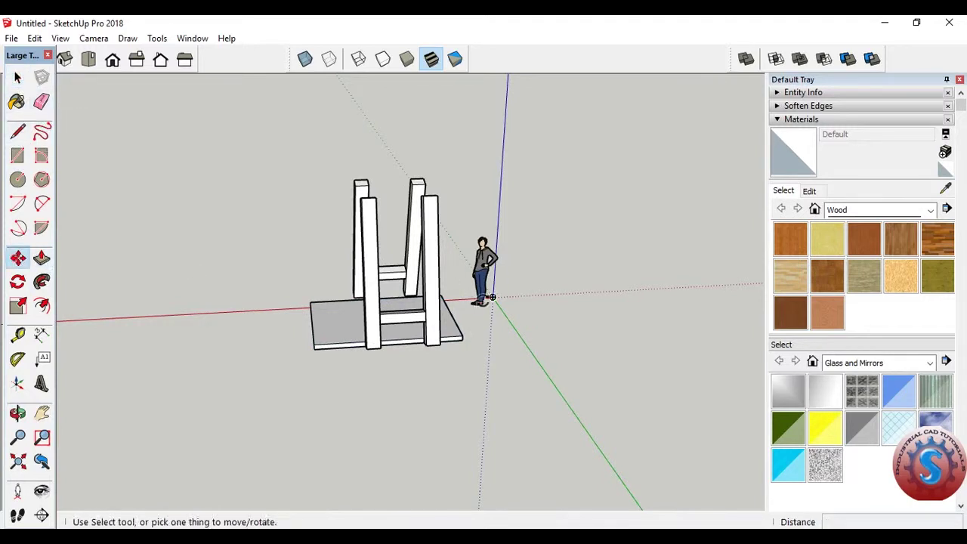
{"action": "left_click", "coordinate": [341, 330]}
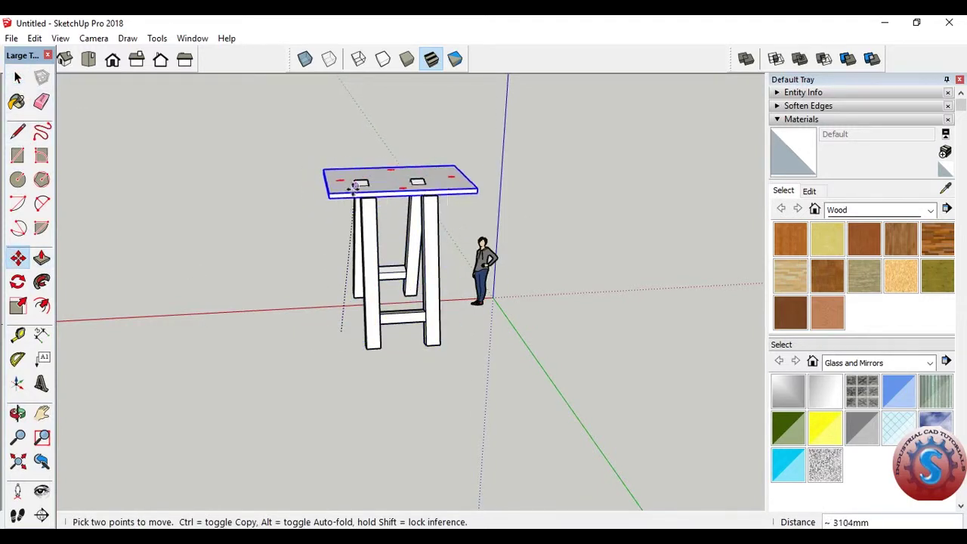
{"action": "left_click", "coordinate": [355, 189]}
{"action": "mouse_move", "coordinate": [561, 199]}
{"action": "middle_mouse_down"}
{"action": "mouse_move", "coordinate": [471, 310]}
{"action": "mouse_move", "coordinate": [476, 231]}
{"action": "middle_mouse_up"}
{"action": "left_click", "coordinate": [401, 182]}
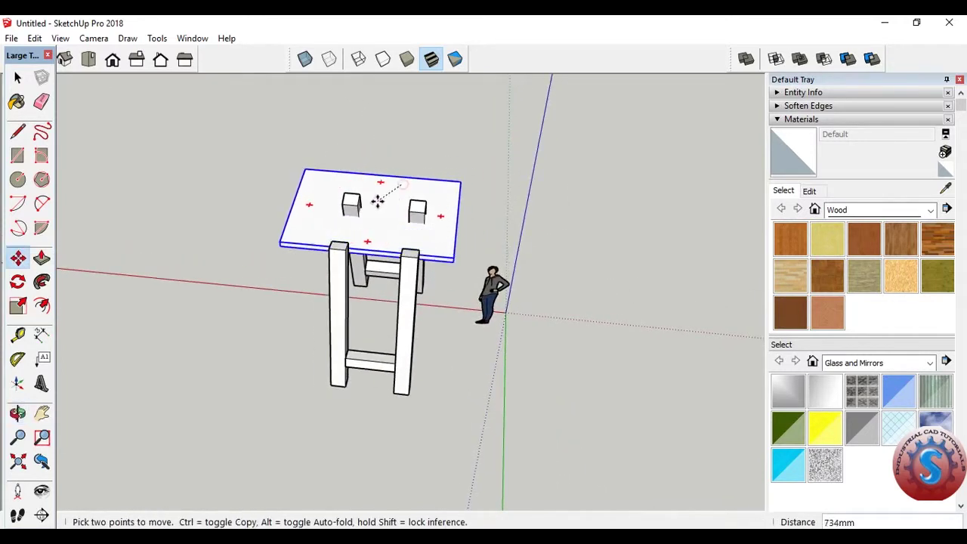
{"action": "left_click", "coordinate": [431, 255]}
{"action": "left_click", "coordinate": [473, 262]}
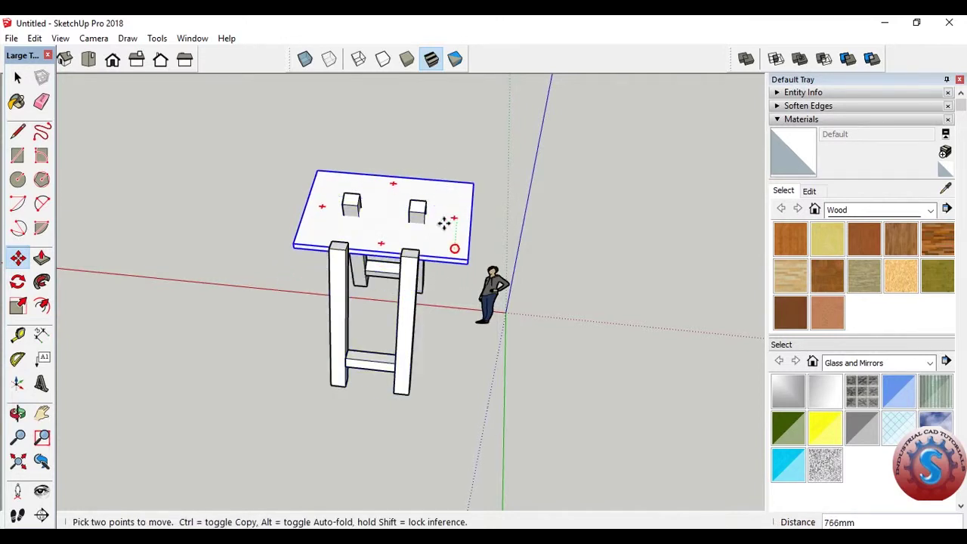
{"action": "mouse_move", "coordinate": [447, 242]}
{"action": "middle_mouse_down"}
{"action": "mouse_move", "coordinate": [468, 160]}
{"action": "mouse_move", "coordinate": [393, 234]}
{"action": "middle_mouse_up"}
{"action": "left_click", "coordinate": [374, 236]}
Lift the slab 471 mm so it rests on the leg tops as a tabletop.
{"action": "left_click", "coordinate": [297, 233]}
{"action": "scroll", "coordinate": [297, 233], "scroll_direction": "up", "scroll_amount": 1}
{"action": "type", "text": "471"}
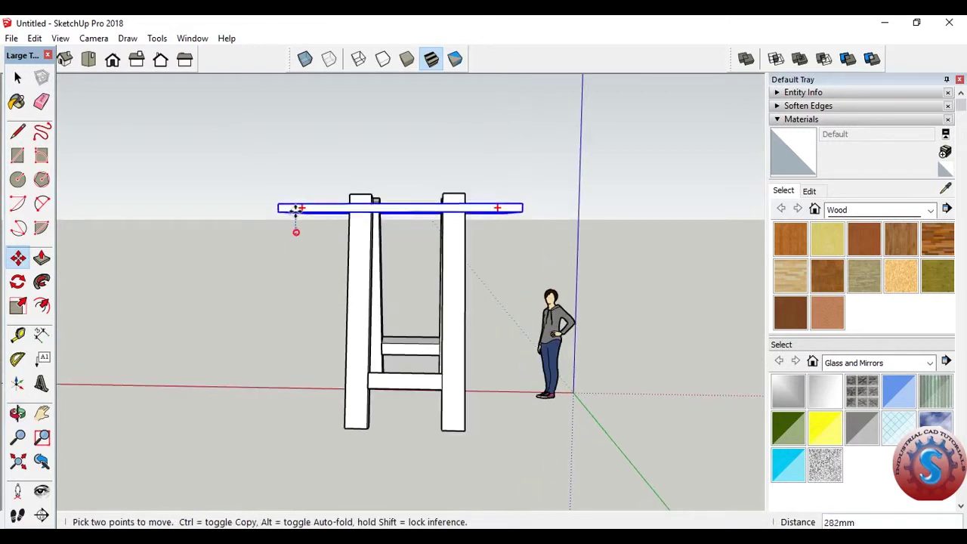
{"action": "key", "text": "Return"}
{"action": "mouse_move", "coordinate": [512, 263]}
{"action": "middle_mouse_down"}
{"action": "mouse_move", "coordinate": [600, 352]}
{"action": "mouse_move", "coordinate": [479, 249]}
{"action": "mouse_move", "coordinate": [706, 270]}
{"action": "mouse_move", "coordinate": [438, 354]}
{"action": "mouse_move", "coordinate": [378, 385]}
{"action": "mouse_move", "coordinate": [153, 391]}
{"action": "middle_mouse_up"}
{"action": "scroll", "coordinate": [479, 249], "scroll_direction": "up", "scroll_amount": 3}
{"action": "scroll", "coordinate": [431, 368], "scroll_direction": "down", "scroll_amount": 3}
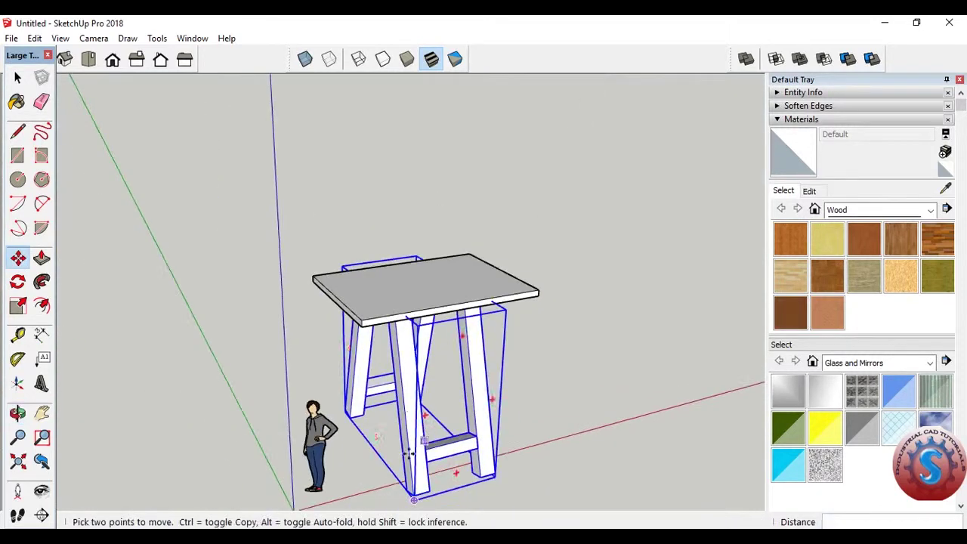
{"action": "middle_click_drag", "start_coordinate": [432, 367], "coordinate": [551, 464]}
{"action": "mouse_move", "coordinate": [695, 389]}
{"action": "middle_mouse_down"}
{"action": "mouse_move", "coordinate": [536, 371]}
{"action": "mouse_move", "coordinate": [554, 378]}
{"action": "middle_mouse_up"}
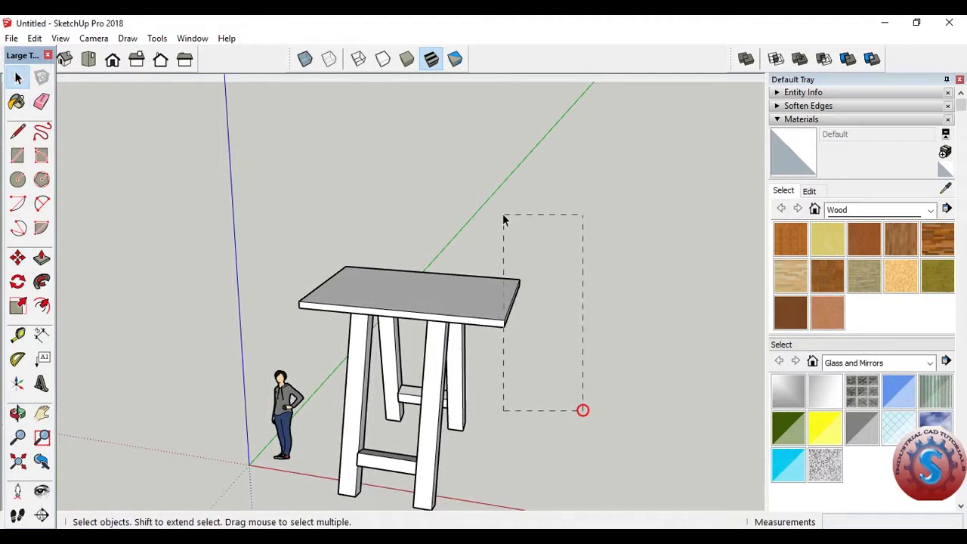
Explode the tabletop group and push its top face down to a thinner profile.
{"action": "right_click", "coordinate": [474, 288]}
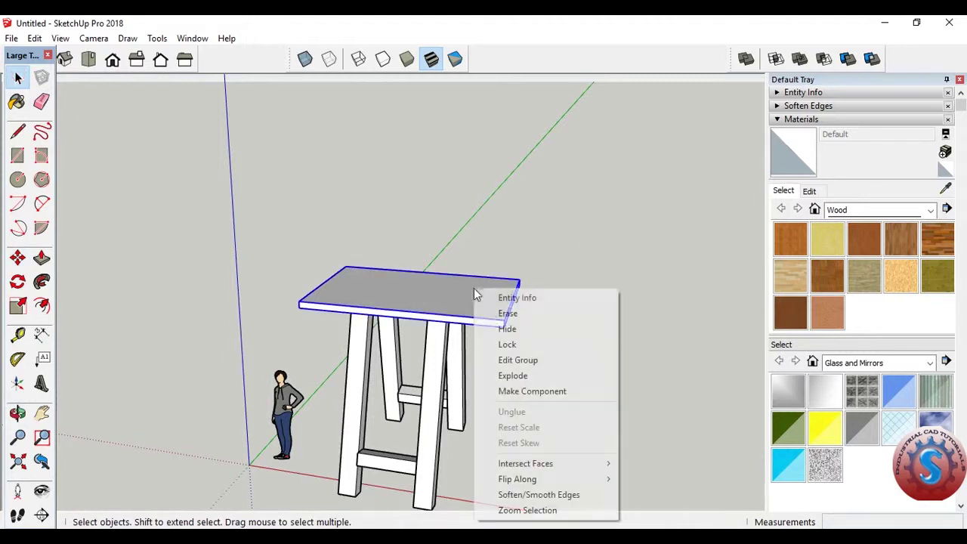
{"action": "left_click", "coordinate": [539, 374]}
{"action": "middle_click_drag", "start_coordinate": [576, 343], "coordinate": [489, 330]}
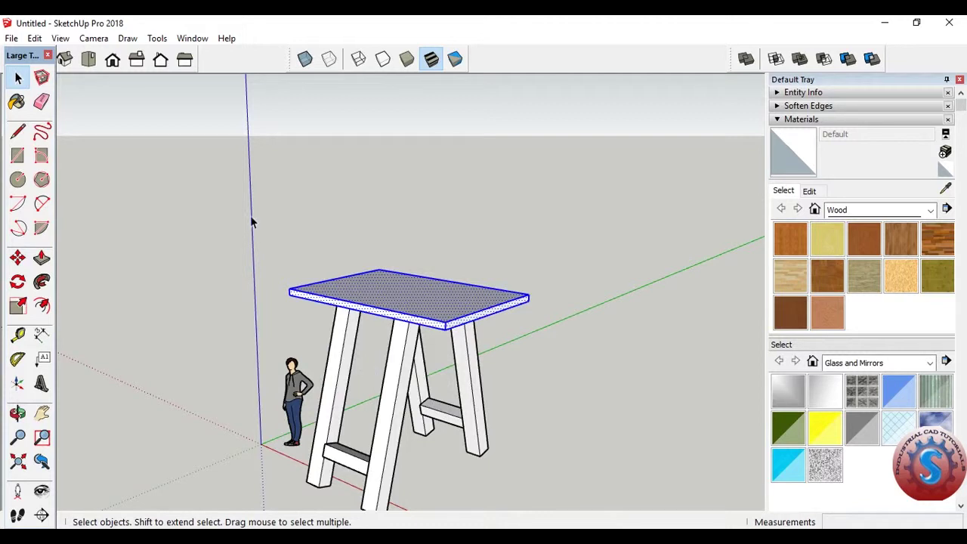
{"action": "left_click", "coordinate": [42, 260]}
{"action": "left_click", "coordinate": [390, 295]}
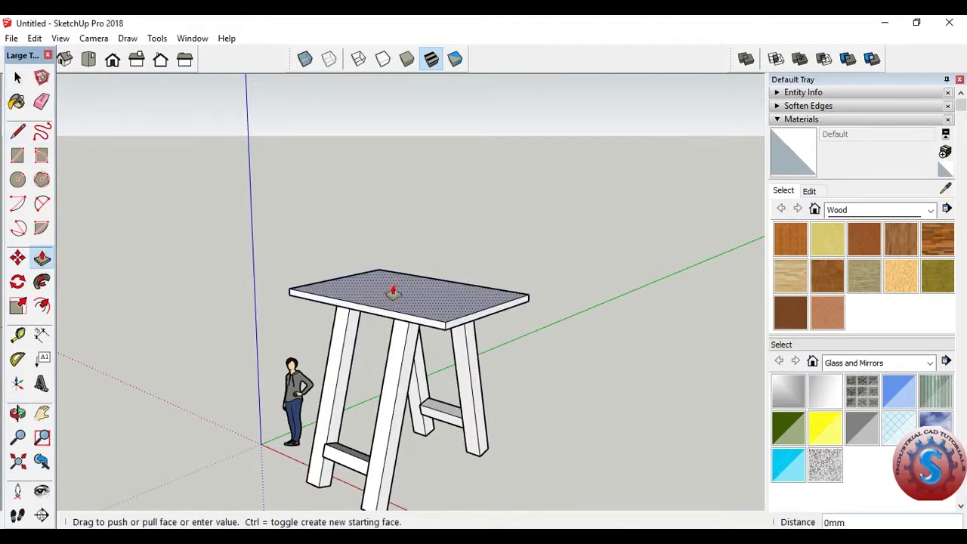
{"action": "left_click", "coordinate": [392, 286]}
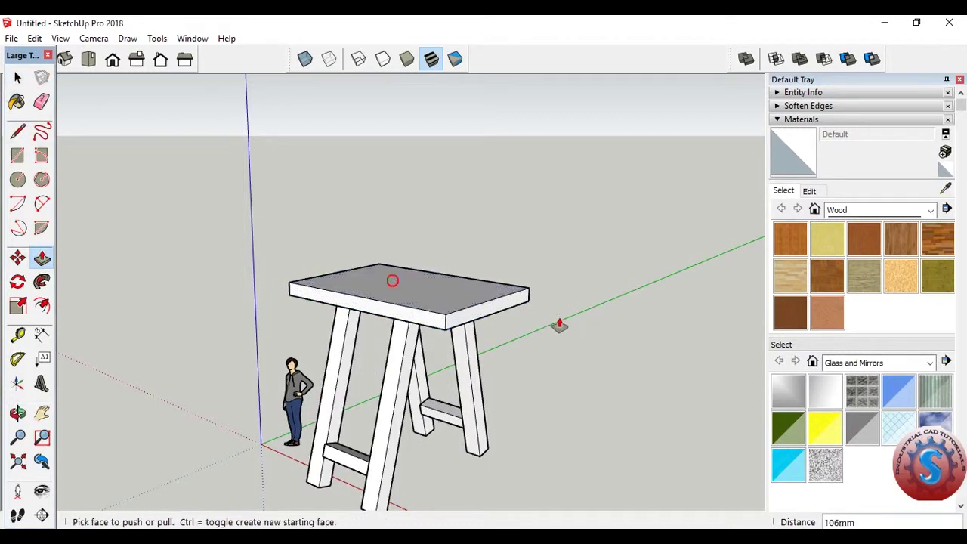
{"action": "middle_click_drag", "start_coordinate": [482, 316], "coordinate": [540, 320]}
{"action": "left_click", "coordinate": [443, 288]}
{"action": "left_click", "coordinate": [446, 288]}
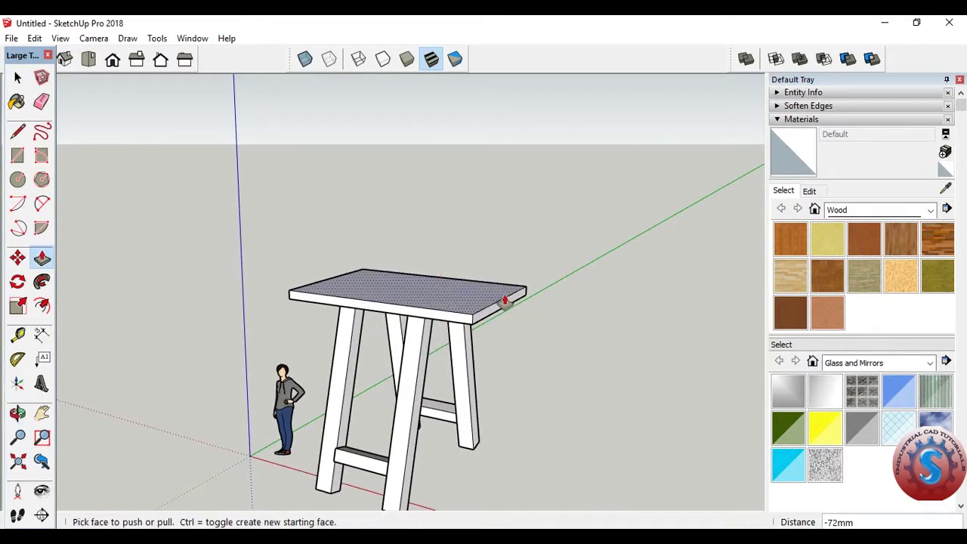
Push in the tabletop's end face to shorten it.
{"action": "left_click", "coordinate": [505, 306]}
{"action": "left_click", "coordinate": [474, 301]}
{"action": "mouse_move", "coordinate": [474, 301]}
{"action": "middle_mouse_down"}
{"action": "mouse_move", "coordinate": [460, 328]}
{"action": "mouse_move", "coordinate": [384, 307]}
{"action": "mouse_move", "coordinate": [408, 326]}
{"action": "middle_mouse_up"}
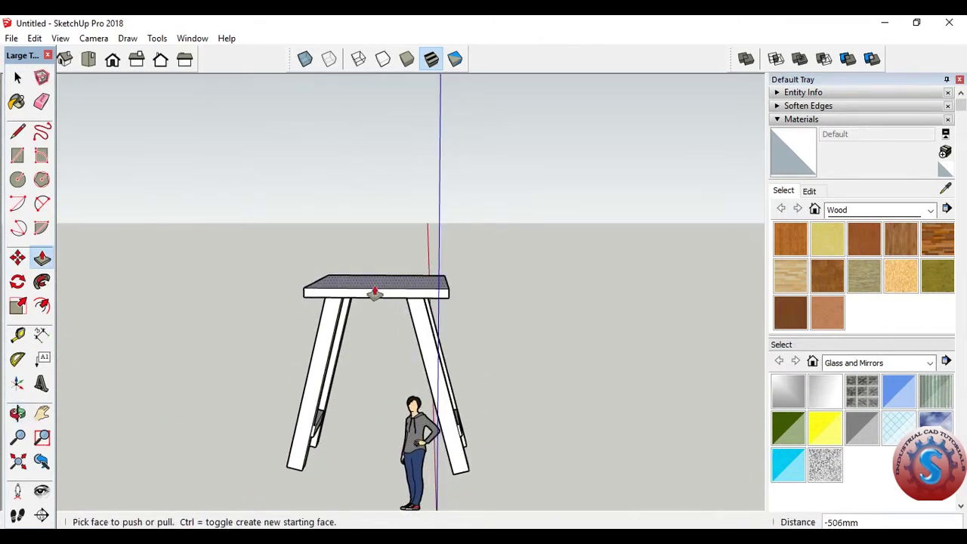
{"action": "scroll", "coordinate": [374, 301], "scroll_direction": "up", "scroll_amount": 3}
{"action": "mouse_move", "coordinate": [395, 282]}
{"action": "middle_mouse_down"}
{"action": "mouse_move", "coordinate": [389, 168]}
{"action": "mouse_move", "coordinate": [525, 287]}
{"action": "mouse_move", "coordinate": [499, 190]}
{"action": "middle_mouse_up"}
{"action": "scroll", "coordinate": [401, 287], "scroll_direction": "up", "scroll_amount": 3}
Push in the tabletop's front face so it barely overhangs the legs.
{"action": "left_click", "coordinate": [413, 270]}
{"action": "left_click", "coordinate": [391, 271]}
{"action": "scroll", "coordinate": [534, 221], "scroll_direction": "up", "scroll_amount": 3}
{"action": "mouse_move", "coordinate": [533, 221]}
{"action": "middle_mouse_down"}
{"action": "mouse_move", "coordinate": [519, 320]}
{"action": "mouse_move", "coordinate": [391, 363]}
{"action": "middle_mouse_up"}
{"action": "left_click", "coordinate": [446, 228]}
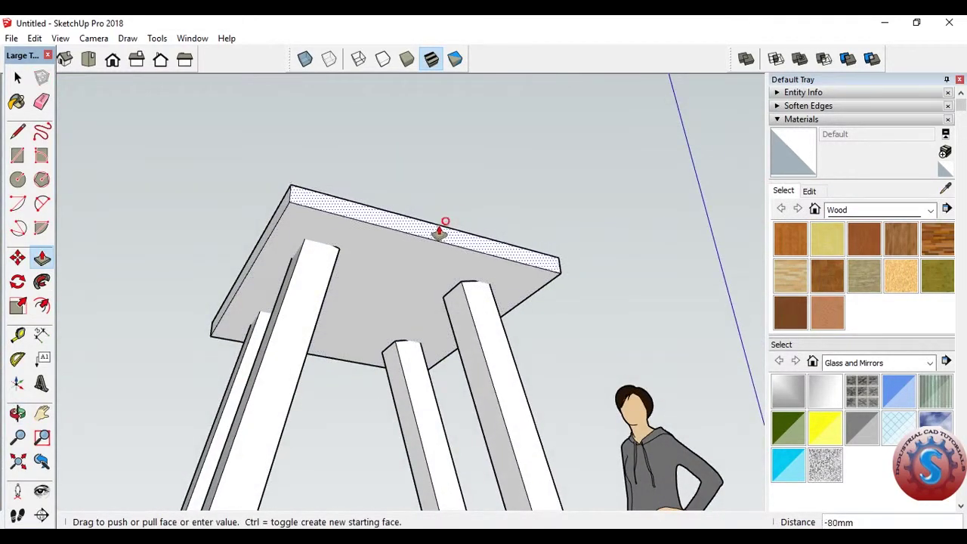
{"action": "mouse_move", "coordinate": [438, 237]}
{"action": "middle_mouse_down"}
{"action": "mouse_move", "coordinate": [535, 90]}
{"action": "mouse_move", "coordinate": [486, 158]}
{"action": "mouse_move", "coordinate": [432, 339]}
{"action": "mouse_move", "coordinate": [466, 389]}
{"action": "mouse_move", "coordinate": [456, 490]}
{"action": "mouse_move", "coordinate": [613, 229]}
{"action": "mouse_move", "coordinate": [468, 275]}
{"action": "mouse_move", "coordinate": [491, 227]}
{"action": "mouse_move", "coordinate": [508, 282]}
{"action": "mouse_move", "coordinate": [454, 227]}
{"action": "middle_mouse_up"}
{"action": "mouse_move", "coordinate": [423, 106]}
{"action": "middle_mouse_down"}
{"action": "mouse_move", "coordinate": [444, 221]}
{"action": "mouse_move", "coordinate": [604, 457]}
{"action": "middle_mouse_up"}
{"action": "mouse_move", "coordinate": [376, 244]}
{"action": "middle_mouse_down"}
{"action": "mouse_move", "coordinate": [426, 283]}
{"action": "mouse_move", "coordinate": [404, 307]}
{"action": "mouse_move", "coordinate": [544, 330]}
{"action": "mouse_move", "coordinate": [515, 291]}
{"action": "mouse_move", "coordinate": [464, 341]}
{"action": "mouse_move", "coordinate": [316, 323]}
{"action": "mouse_move", "coordinate": [246, 338]}
{"action": "middle_mouse_up"}
{"action": "scroll", "coordinate": [459, 337], "scroll_direction": "up", "scroll_amount": 1}
{"action": "scroll", "coordinate": [446, 350], "scroll_direction": "up", "scroll_amount": 1}
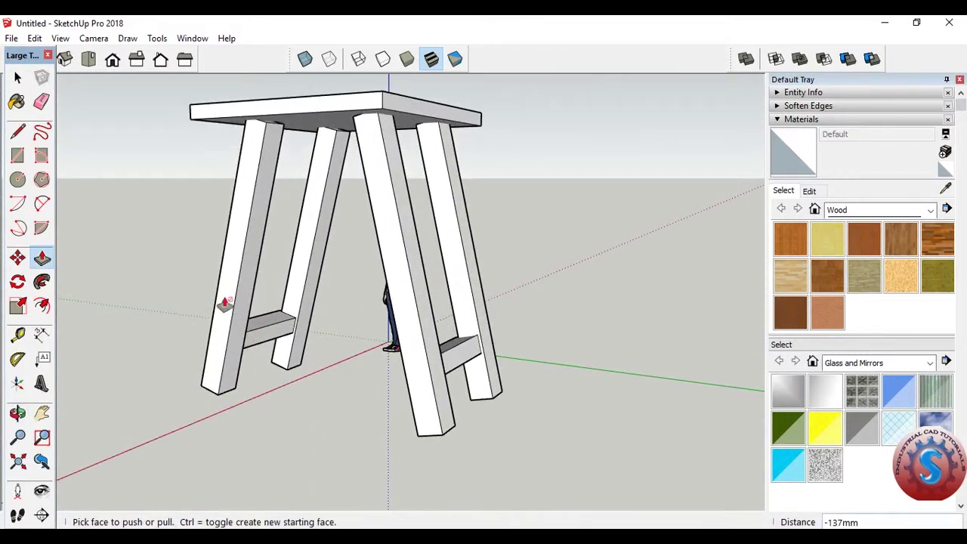
Draw a line across the crossbar to split off its end face.
{"action": "left_click", "coordinate": [18, 131]}
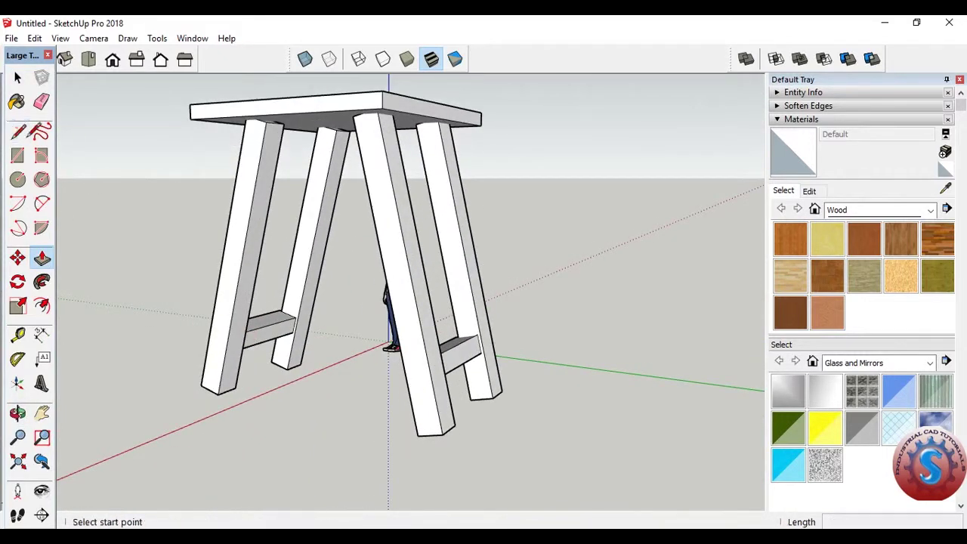
{"action": "left_click", "coordinate": [246, 331]}
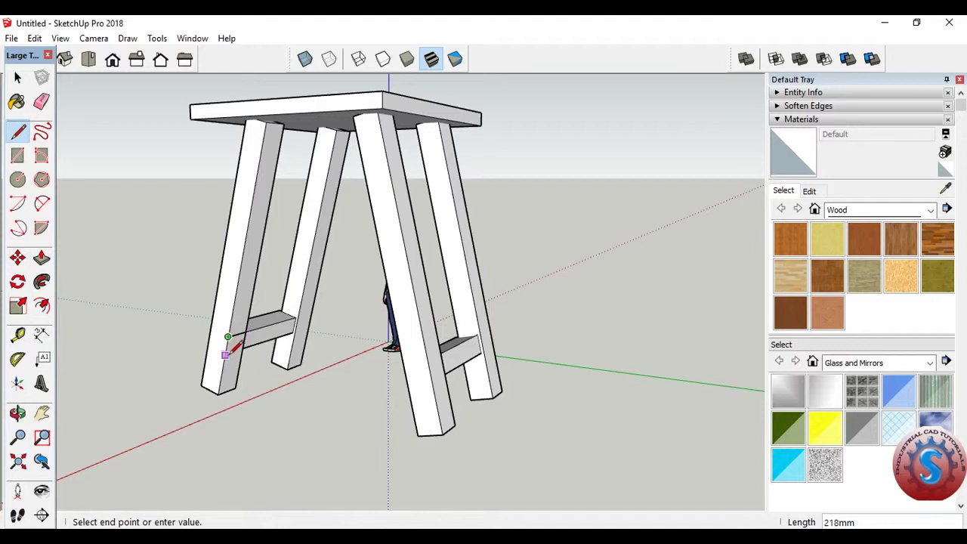
{"action": "left_click", "coordinate": [17, 76]}
Push/Pull the crossbar's end face about 2402 mm across to the opposite leg frame.
{"action": "left_click", "coordinate": [42, 258]}
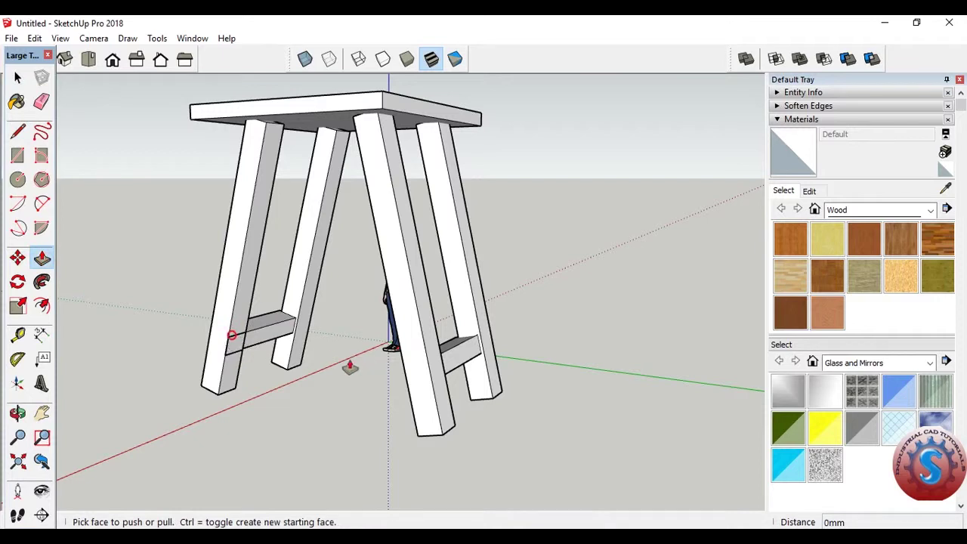
{"action": "left_click", "coordinate": [241, 345]}
{"action": "mouse_move", "coordinate": [348, 401]}
{"action": "middle_mouse_down"}
{"action": "mouse_move", "coordinate": [396, 406]}
{"action": "mouse_move", "coordinate": [576, 356]}
{"action": "middle_mouse_up"}
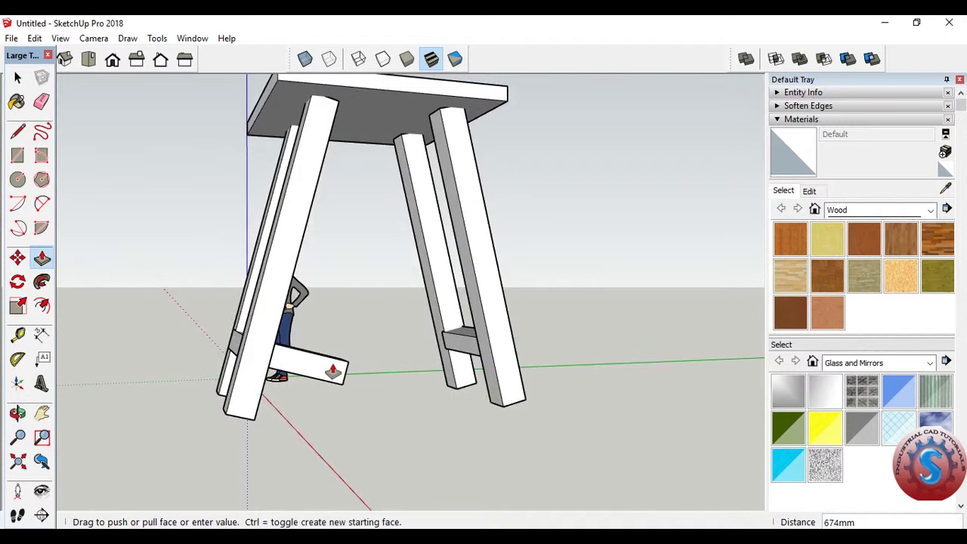
{"action": "middle_click_drag", "start_coordinate": [325, 372], "coordinate": [142, 384]}
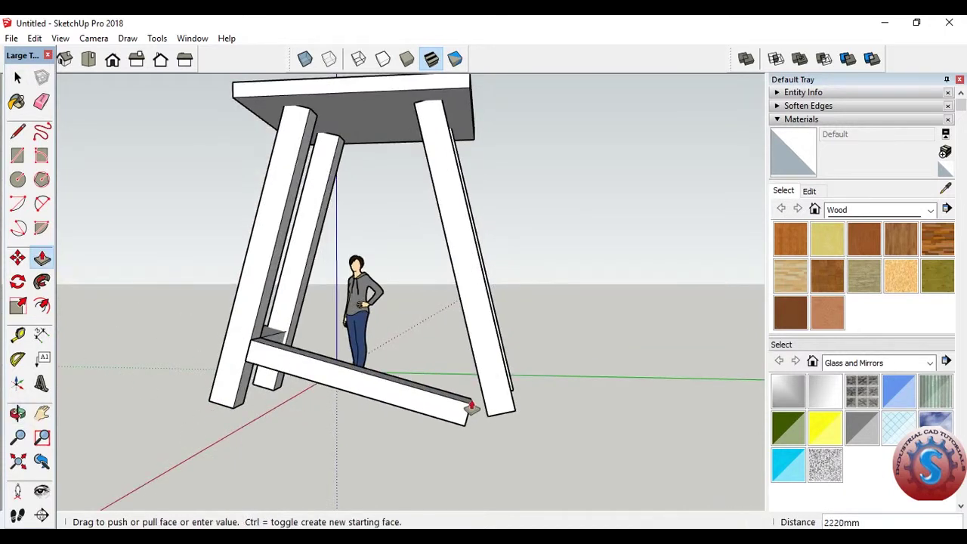
{"action": "scroll", "coordinate": [471, 406], "scroll_direction": "up", "scroll_amount": 2}
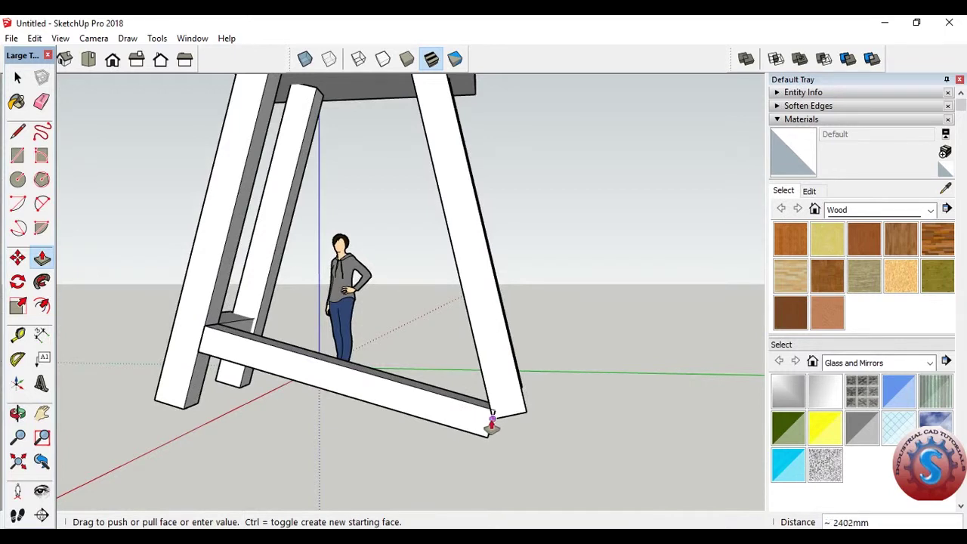
{"action": "left_click", "coordinate": [491, 423]}
{"action": "middle_click_drag", "start_coordinate": [491, 423], "coordinate": [495, 477]}
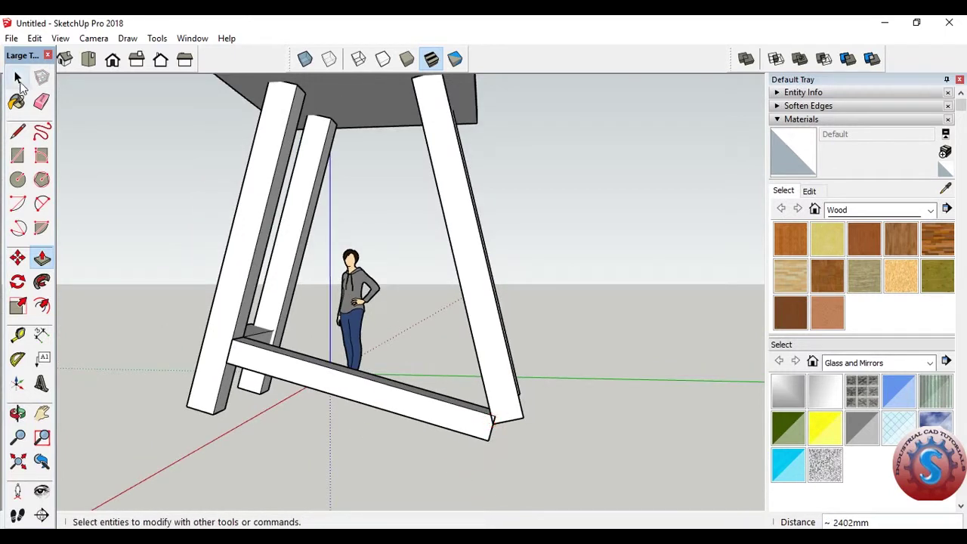
{"action": "left_click", "coordinate": [20, 83]}
{"action": "left_click_drag", "start_coordinate": [393, 394], "coordinate": [367, 361]}
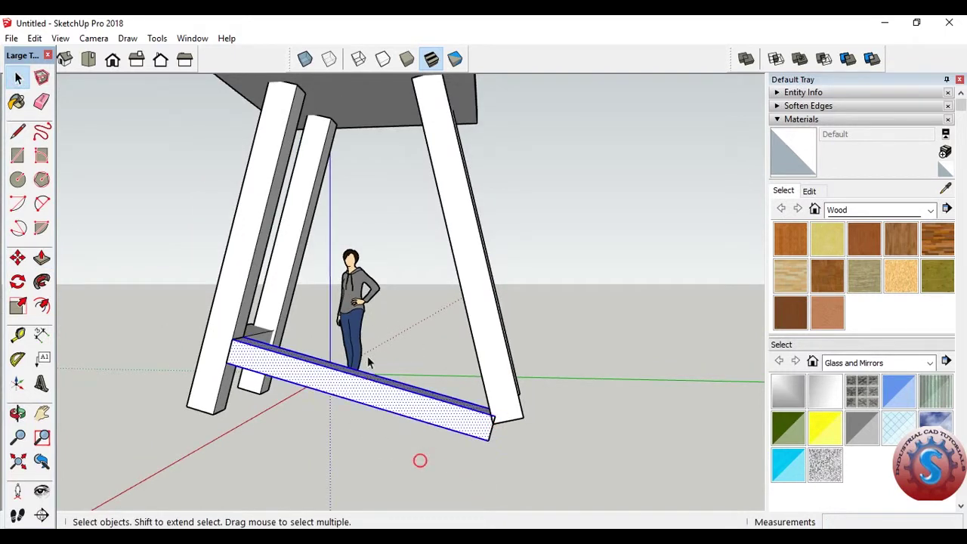
{"action": "mouse_move", "coordinate": [296, 376]}
{"action": "middle_mouse_down"}
{"action": "mouse_move", "coordinate": [237, 345]}
{"action": "mouse_move", "coordinate": [368, 421]}
{"action": "mouse_move", "coordinate": [527, 470]}
{"action": "mouse_move", "coordinate": [473, 270]}
{"action": "middle_mouse_up"}
{"action": "scroll", "coordinate": [486, 242], "scroll_direction": "up", "scroll_amount": 3}
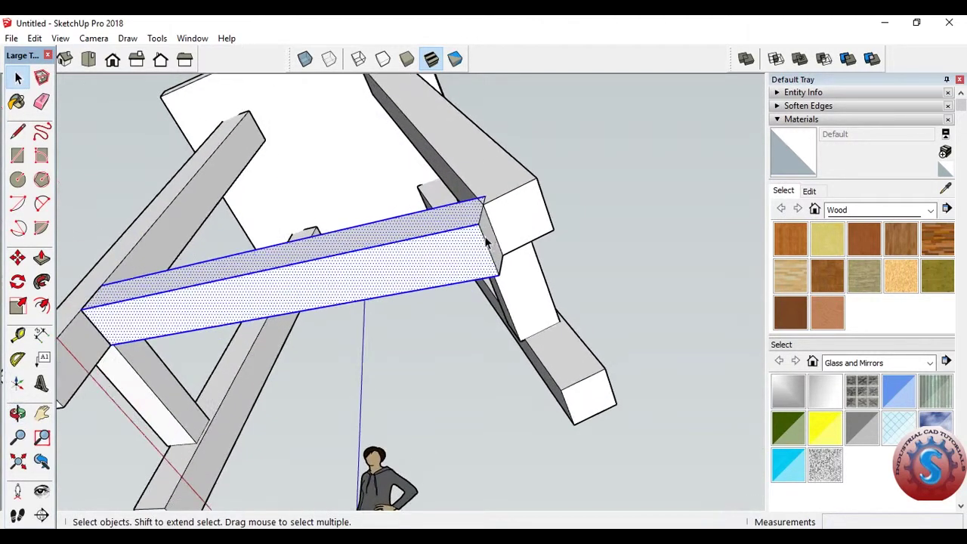
{"action": "left_click", "coordinate": [490, 238]}
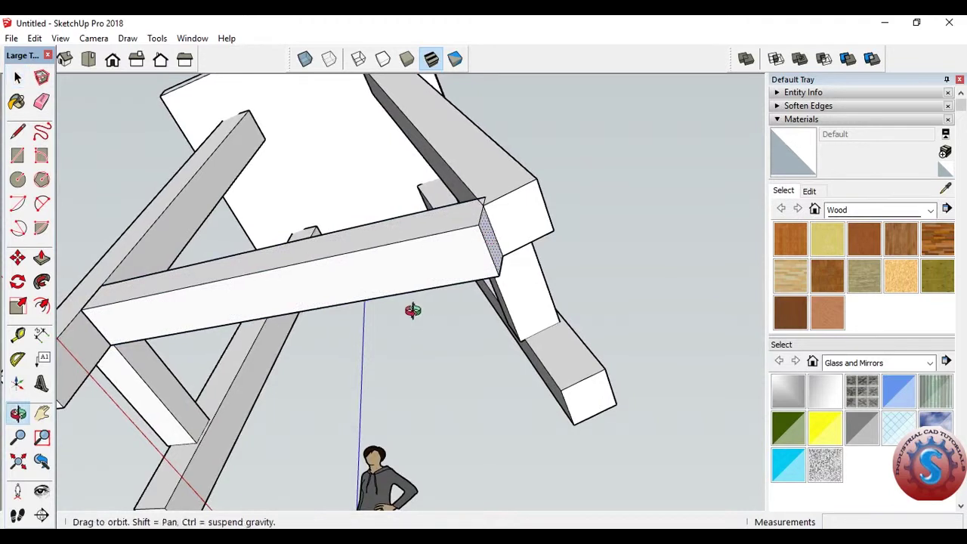
{"action": "triple_click", "coordinate": [359, 205]}
{"action": "left_click", "coordinate": [643, 249]}
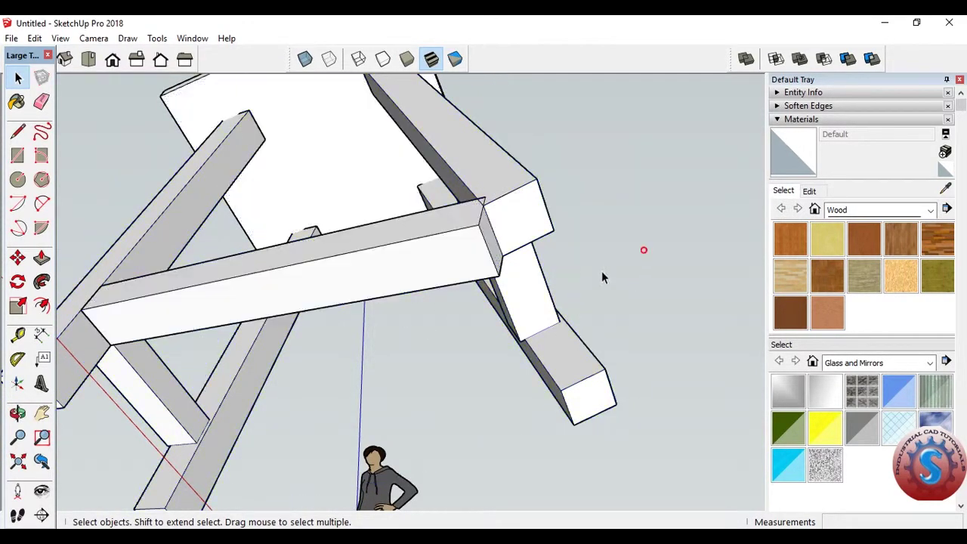
{"action": "middle_click_drag", "start_coordinate": [602, 271], "coordinate": [476, 455]}
{"action": "left_click_drag", "start_coordinate": [380, 288], "coordinate": [380, 288]}
{"action": "left_click", "coordinate": [454, 441]}
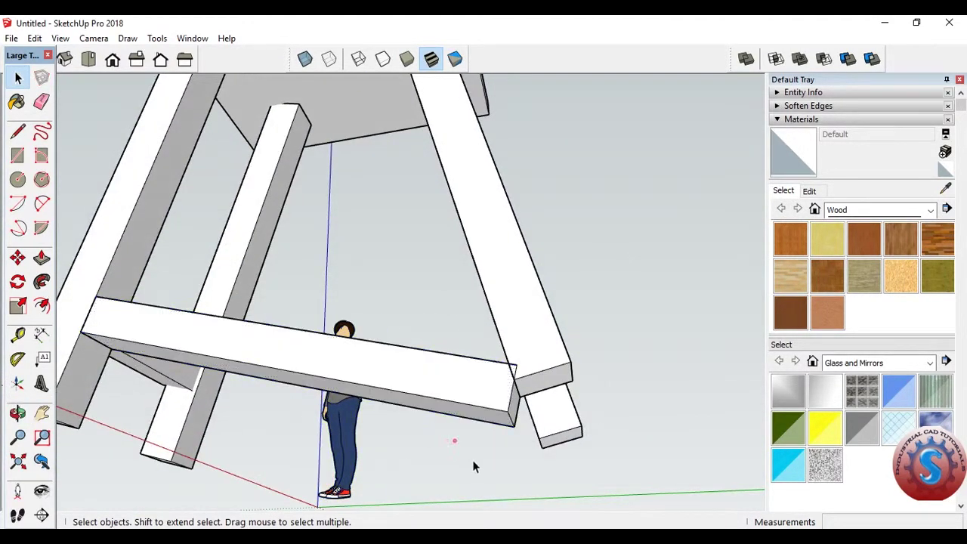
{"action": "left_click", "coordinate": [442, 387]}
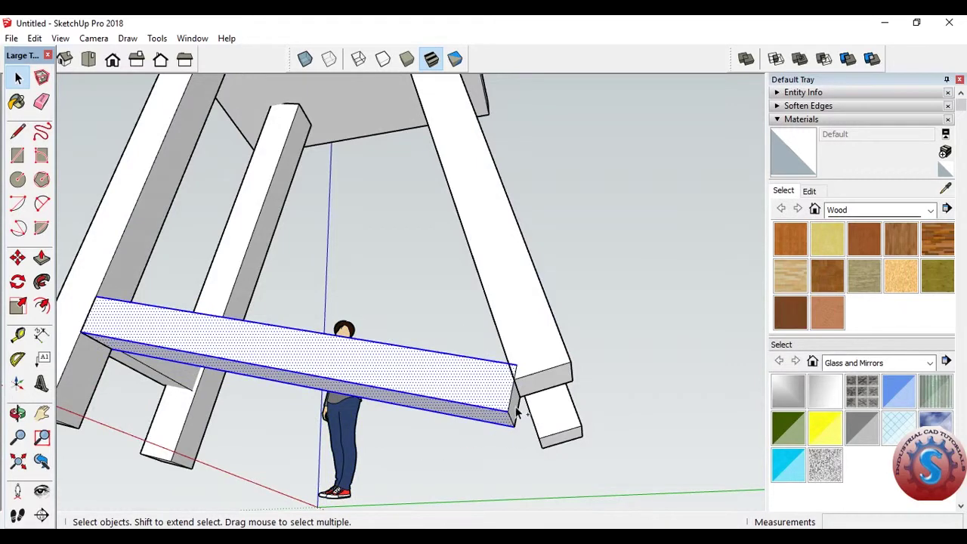
{"action": "mouse_move", "coordinate": [310, 407]}
{"action": "middle_mouse_down"}
{"action": "mouse_move", "coordinate": [357, 426]}
{"action": "mouse_move", "coordinate": [291, 362]}
{"action": "mouse_move", "coordinate": [274, 390]}
{"action": "mouse_move", "coordinate": [257, 387]}
{"action": "middle_mouse_up"}
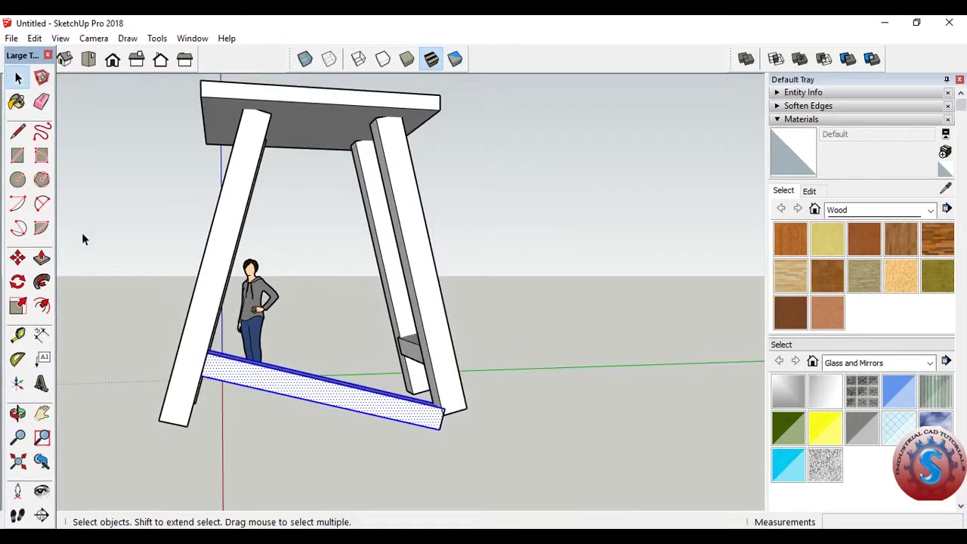
Rotate the long board about its end so it lies level.
{"action": "left_click", "coordinate": [18, 282]}
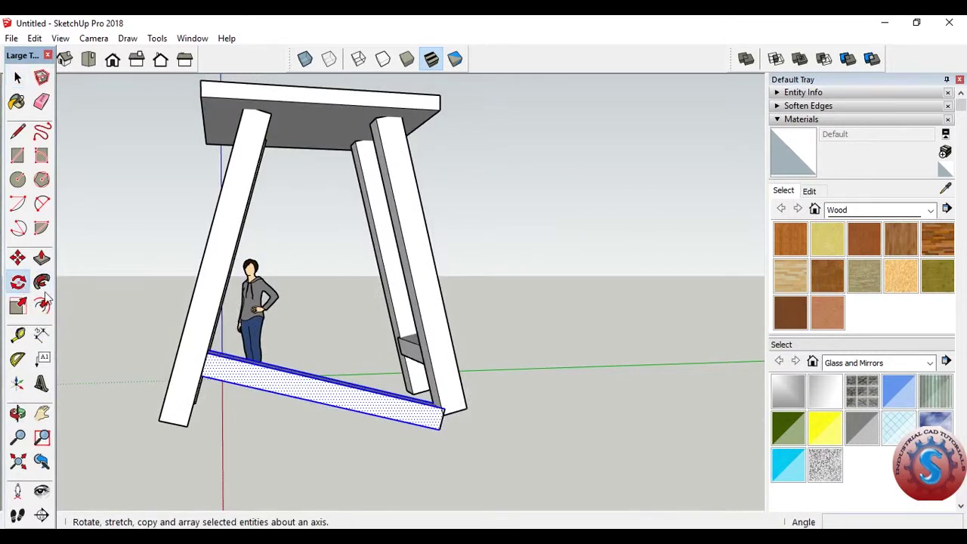
{"action": "left_click", "coordinate": [443, 414]}
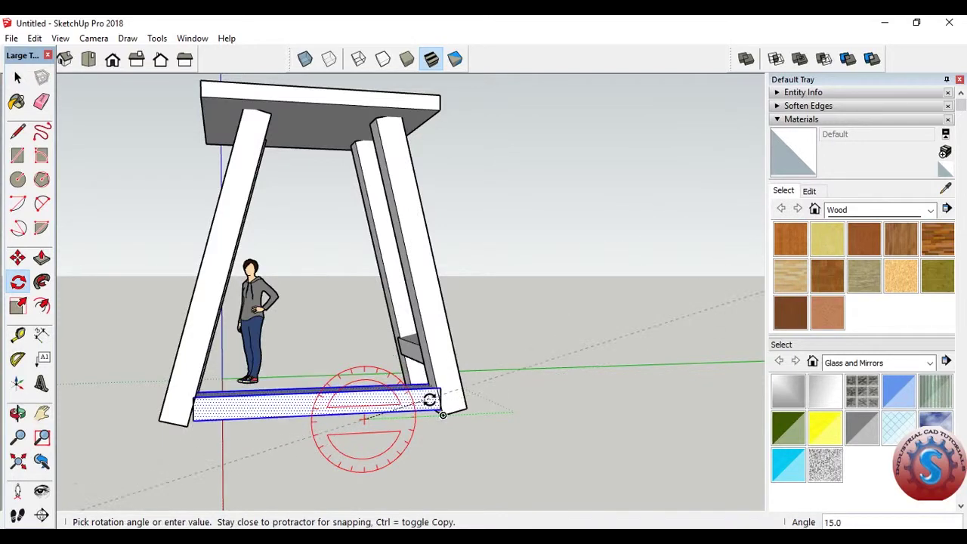
{"action": "left_click", "coordinate": [429, 401]}
{"action": "middle_click_drag", "start_coordinate": [562, 374], "coordinate": [504, 346]}
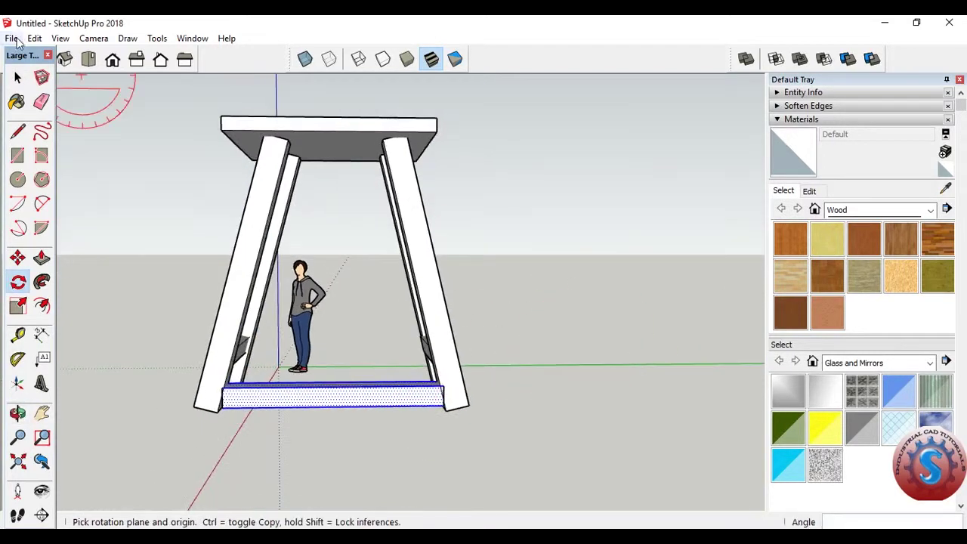
Move the board 418 mm up the blue axis to brace between the leg crossbars.
{"action": "left_click", "coordinate": [18, 78]}
{"action": "left_click_drag", "start_coordinate": [325, 331], "coordinate": [325, 332]}
{"action": "left_click", "coordinate": [42, 202]}
{"action": "left_click", "coordinate": [19, 260]}
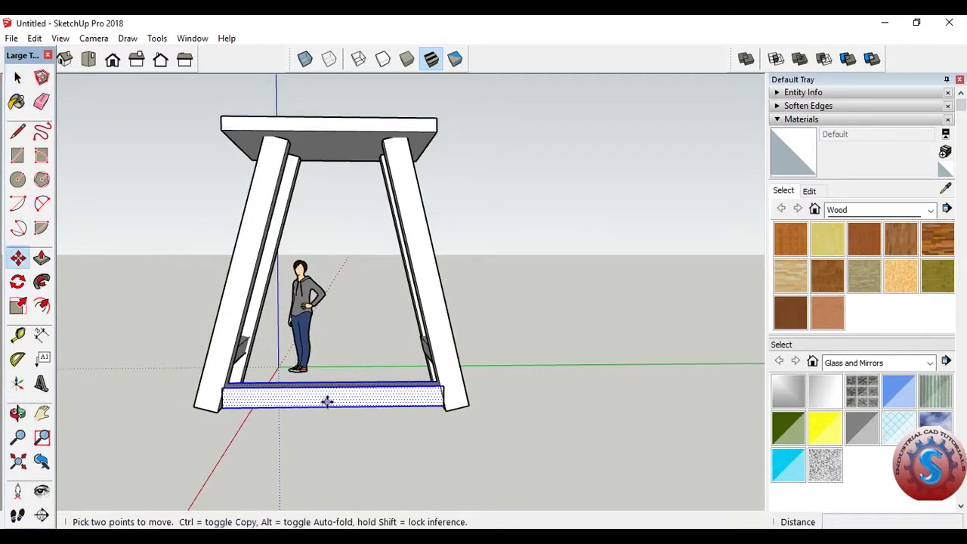
{"action": "left_click", "coordinate": [327, 402]}
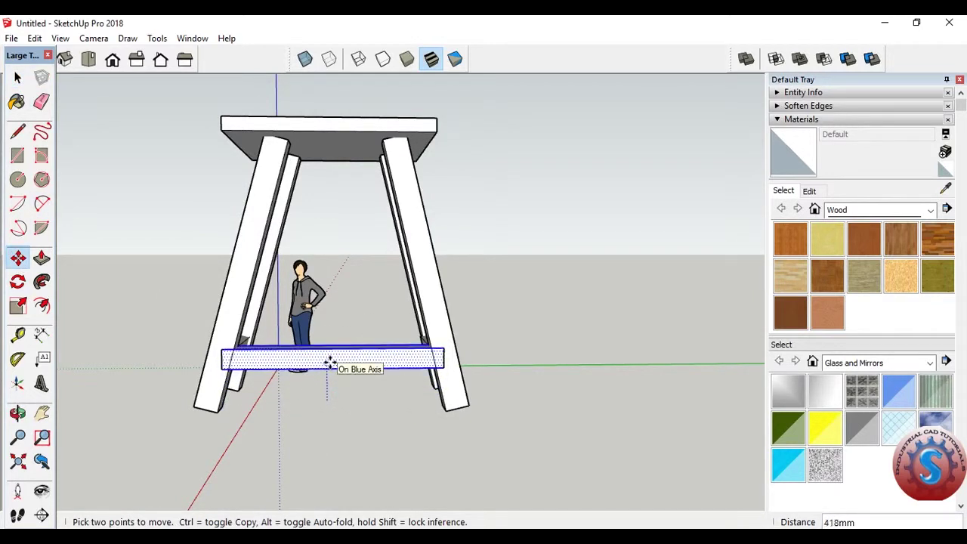
{"action": "left_click", "coordinate": [329, 363]}
{"action": "mouse_move", "coordinate": [330, 363]}
{"action": "middle_mouse_down"}
{"action": "mouse_move", "coordinate": [373, 373]}
{"action": "mouse_move", "coordinate": [264, 386]}
{"action": "mouse_move", "coordinate": [490, 395]}
{"action": "mouse_move", "coordinate": [180, 407]}
{"action": "middle_mouse_up"}
{"action": "key", "text": "space"}
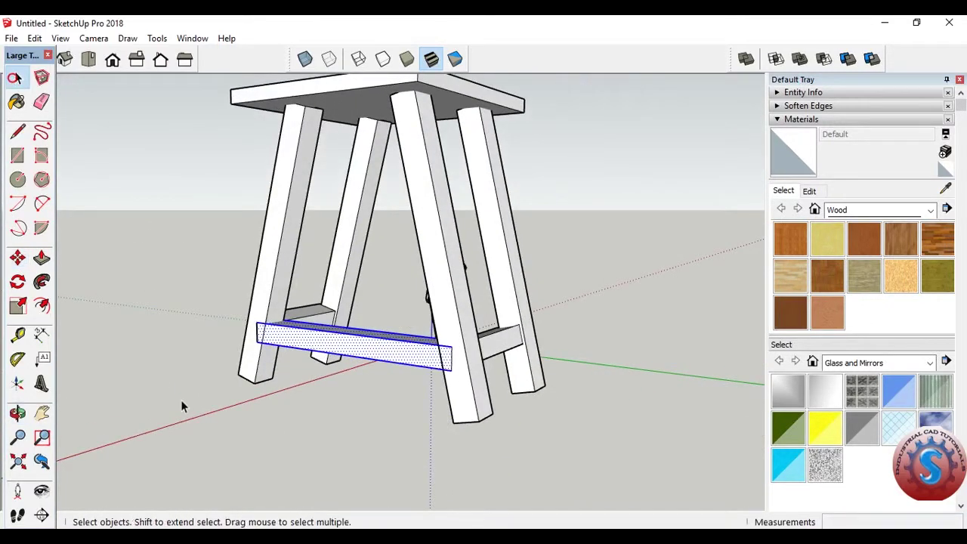
{"action": "left_click", "coordinate": [403, 458]}
{"action": "mouse_move", "coordinate": [403, 458]}
{"action": "middle_mouse_down"}
{"action": "mouse_move", "coordinate": [277, 458]}
{"action": "mouse_move", "coordinate": [311, 440]}
{"action": "mouse_move", "coordinate": [146, 422]}
{"action": "mouse_move", "coordinate": [438, 400]}
{"action": "mouse_move", "coordinate": [324, 414]}
{"action": "middle_mouse_up"}
Paste a copy of the stretcher and place it at the front pair of legs.
{"action": "mouse_move", "coordinate": [366, 373]}
{"action": "middle_mouse_down"}
{"action": "mouse_move", "coordinate": [652, 389]}
{"action": "mouse_move", "coordinate": [290, 395]}
{"action": "mouse_move", "coordinate": [372, 379]}
{"action": "middle_mouse_up"}
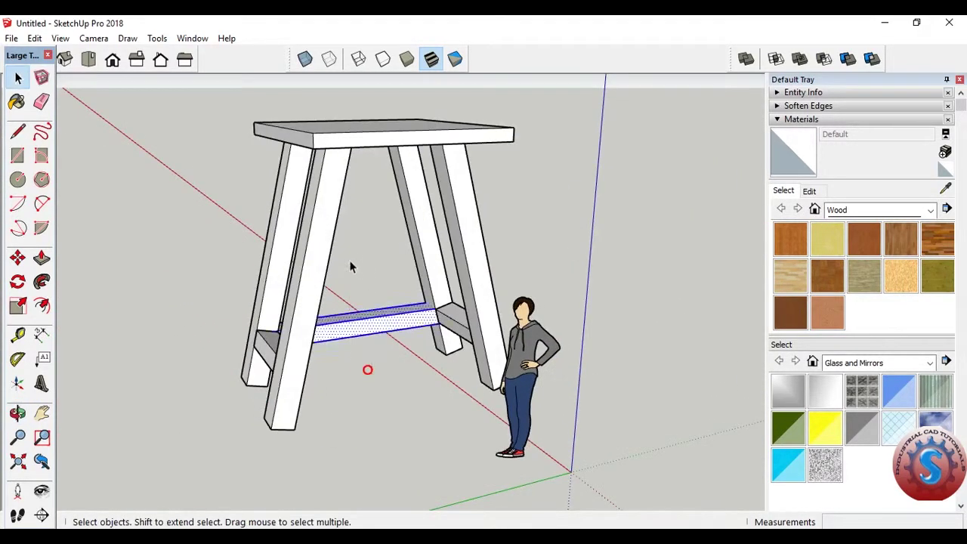
{"action": "middle_click_drag", "start_coordinate": [371, 316], "coordinate": [389, 317]}
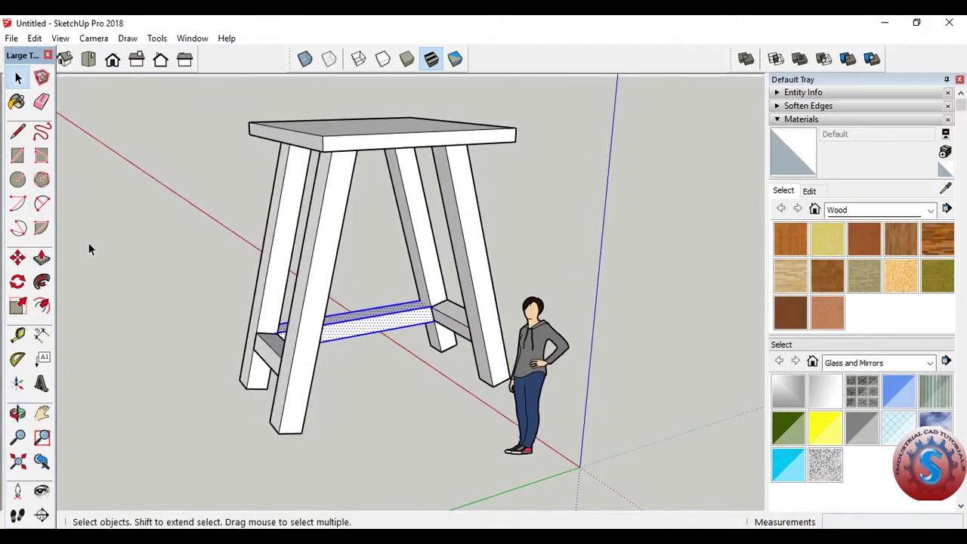
{"action": "key", "text": "ctrl+v"}
{"action": "mouse_move", "coordinate": [396, 388]}
{"action": "middle_mouse_down"}
{"action": "mouse_move", "coordinate": [607, 317]}
{"action": "mouse_move", "coordinate": [511, 340]}
{"action": "middle_mouse_up"}
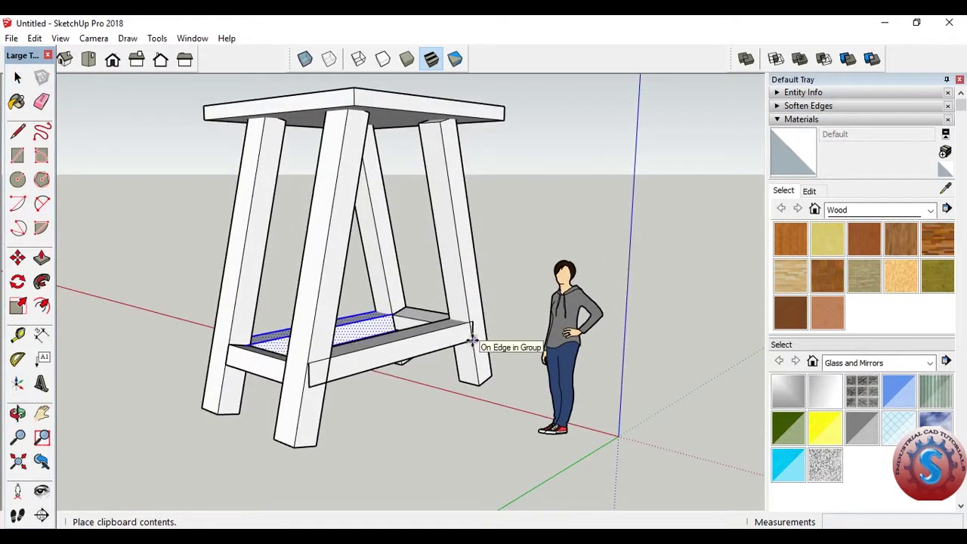
{"action": "middle_click_drag", "start_coordinate": [473, 340], "coordinate": [353, 350]}
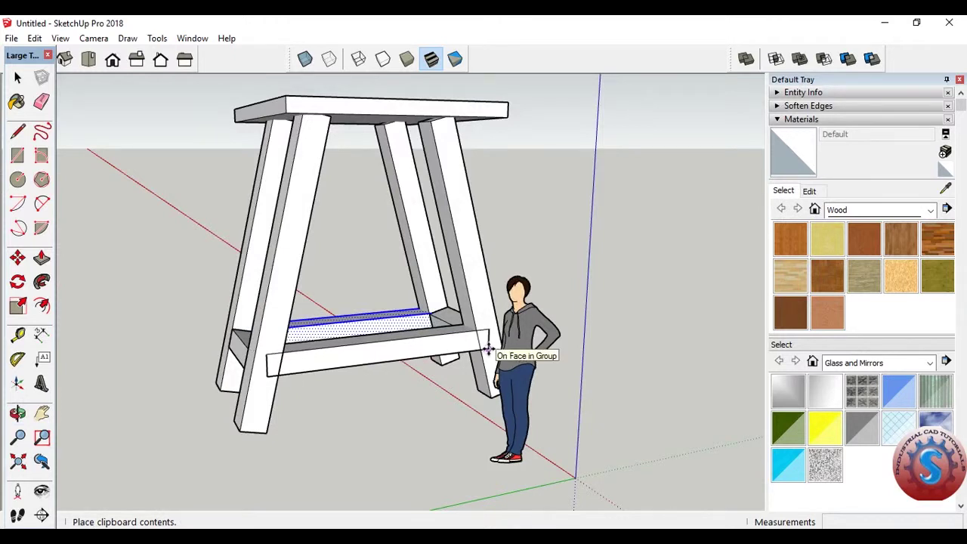
{"action": "left_click", "coordinate": [490, 346]}
Move the pasted stretcher across the front legs just below the original, then deselect it.
{"action": "middle_click_drag", "start_coordinate": [489, 346], "coordinate": [575, 321]}
{"action": "left_click", "coordinate": [423, 418]}
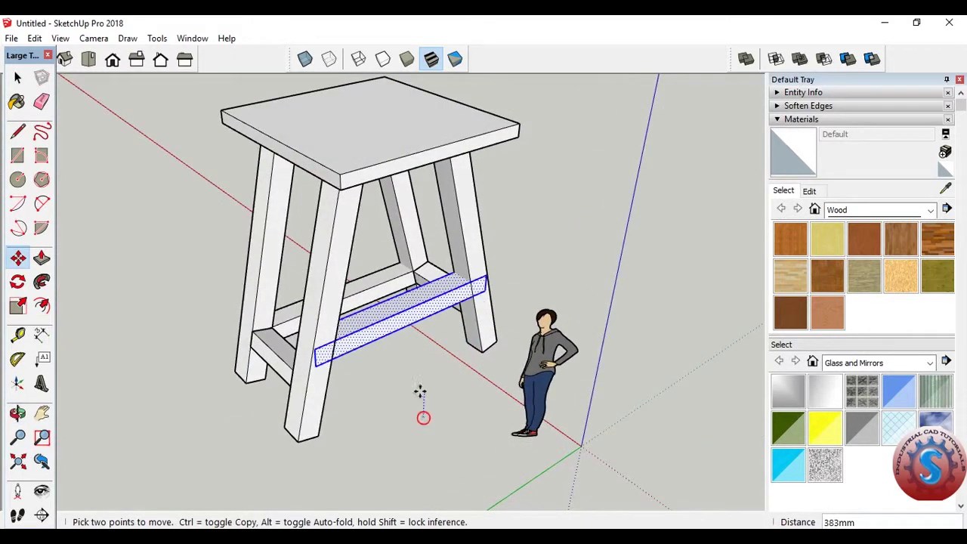
{"action": "middle_click_drag", "start_coordinate": [415, 402], "coordinate": [325, 335]}
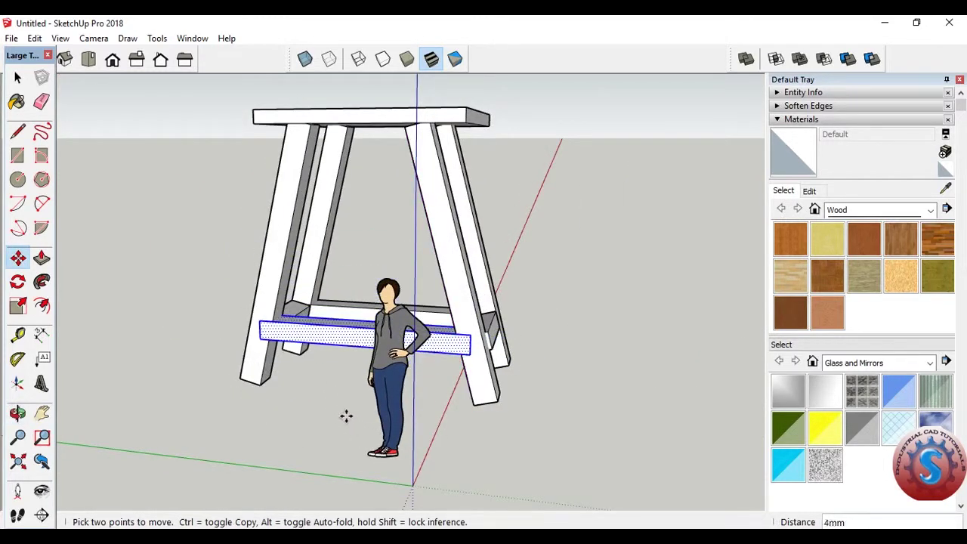
{"action": "scroll", "coordinate": [351, 421], "scroll_direction": "up", "scroll_amount": 2}
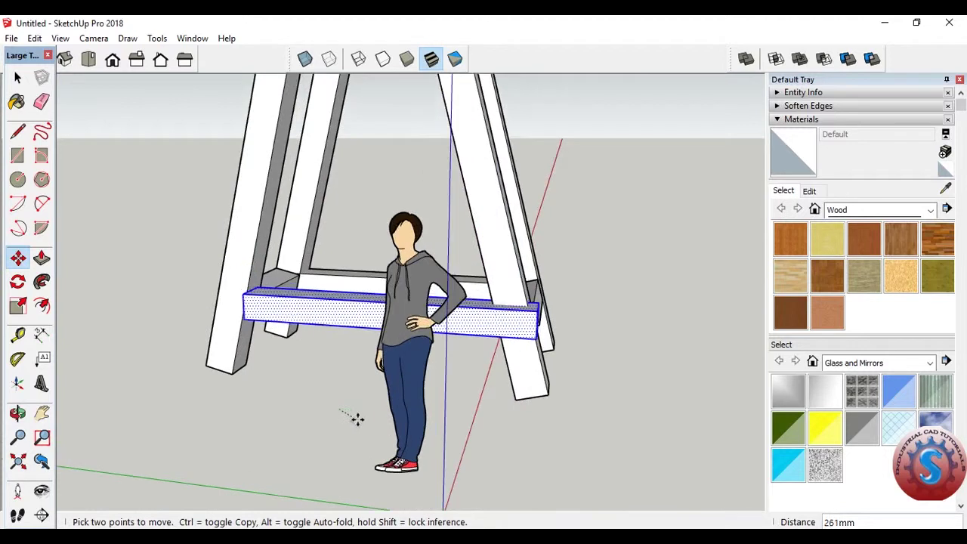
{"action": "left_click", "coordinate": [347, 421]}
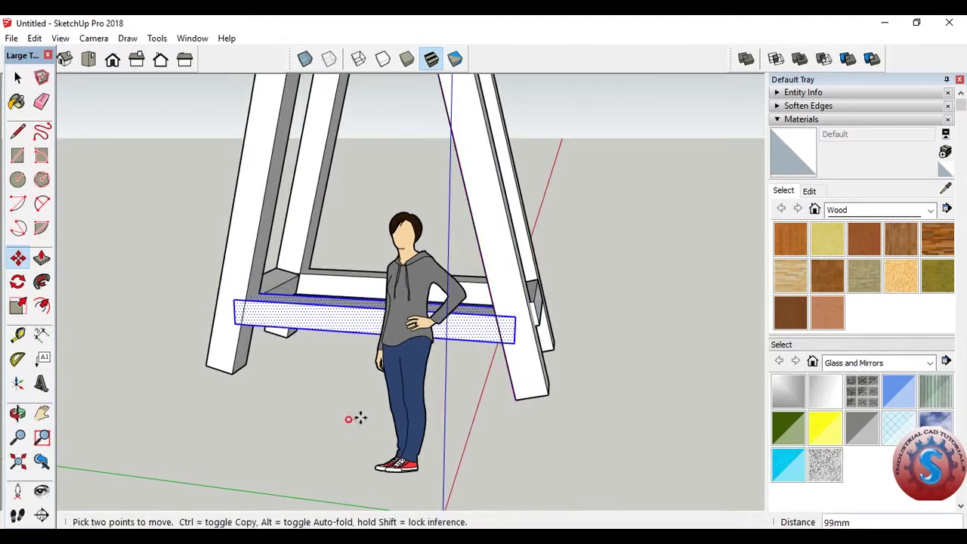
{"action": "left_click", "coordinate": [17, 77]}
{"action": "left_click", "coordinate": [177, 190]}
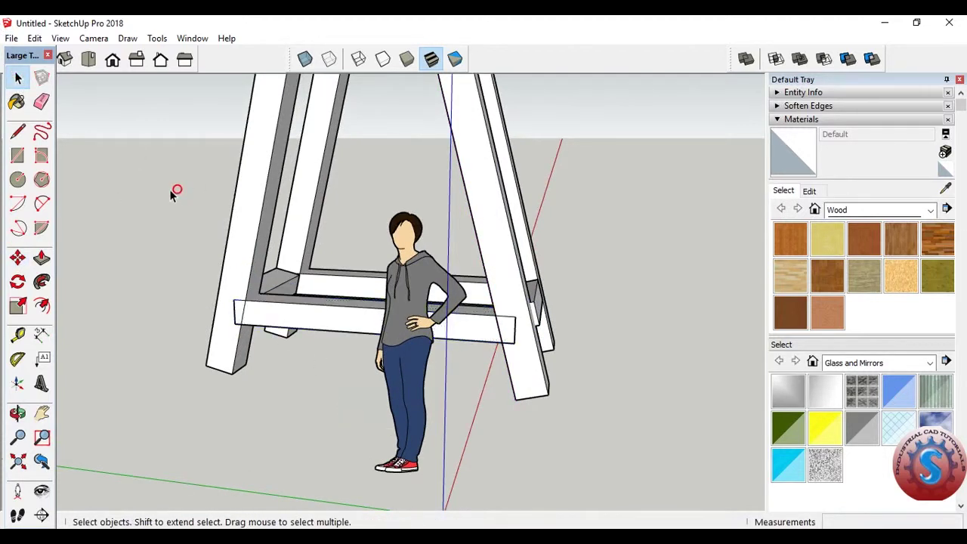
{"action": "mouse_move", "coordinate": [171, 191]}
{"action": "middle_mouse_down"}
{"action": "mouse_move", "coordinate": [481, 342]}
{"action": "mouse_move", "coordinate": [612, 230]}
{"action": "mouse_move", "coordinate": [414, 273]}
{"action": "mouse_move", "coordinate": [491, 340]}
{"action": "middle_mouse_up"}
{"action": "scroll", "coordinate": [612, 230], "scroll_direction": "down", "scroll_amount": 3}
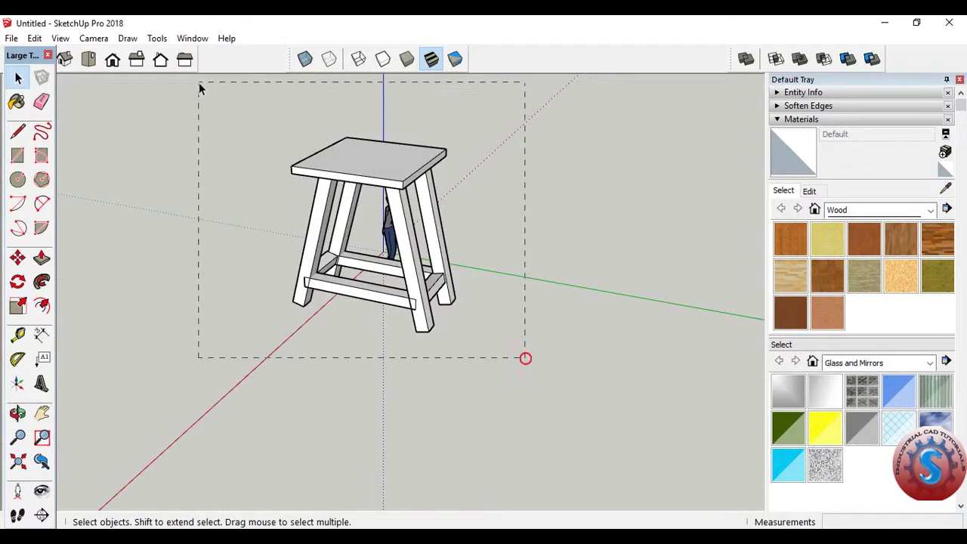
{"action": "left_click_drag", "start_coordinate": [526, 358], "coordinate": [199, 89]}
{"action": "right_click", "coordinate": [361, 172]}
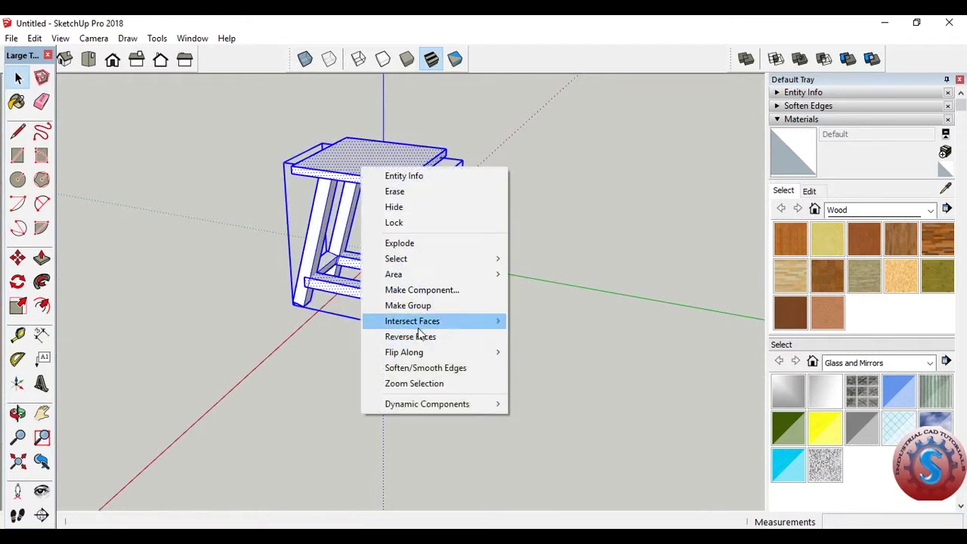
{"action": "left_click", "coordinate": [414, 305]}
{"action": "left_click", "coordinate": [562, 223]}
{"action": "mouse_move", "coordinate": [563, 223]}
{"action": "middle_mouse_down"}
{"action": "mouse_move", "coordinate": [520, 209]}
{"action": "mouse_move", "coordinate": [547, 283]}
{"action": "middle_mouse_up"}
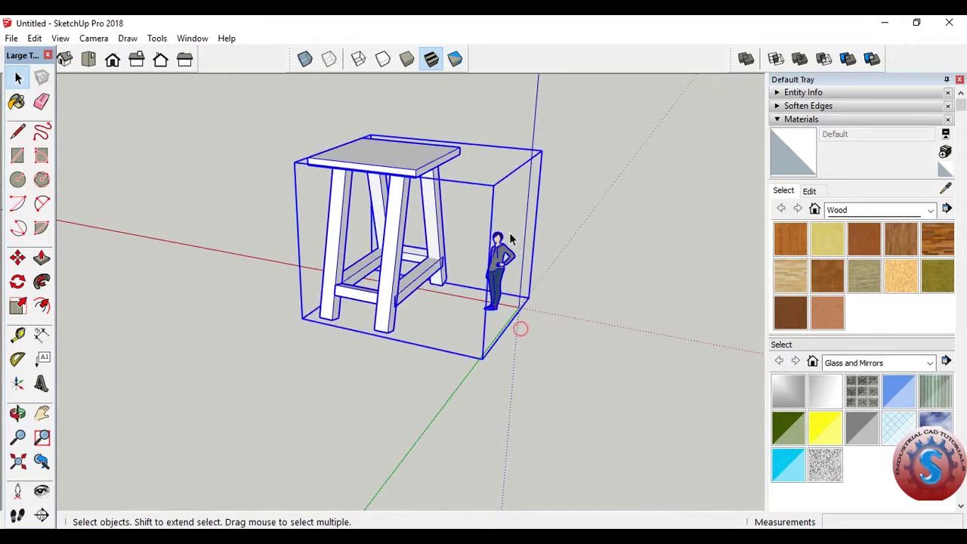
{"action": "mouse_move", "coordinate": [622, 328]}
{"action": "middle_mouse_down"}
{"action": "mouse_move", "coordinate": [642, 298]}
{"action": "mouse_move", "coordinate": [463, 256]}
{"action": "mouse_move", "coordinate": [665, 250]}
{"action": "mouse_move", "coordinate": [519, 326]}
{"action": "mouse_move", "coordinate": [483, 270]}
{"action": "mouse_move", "coordinate": [452, 181]}
{"action": "mouse_move", "coordinate": [577, 218]}
{"action": "mouse_move", "coordinate": [497, 205]}
{"action": "mouse_move", "coordinate": [417, 275]}
{"action": "mouse_move", "coordinate": [486, 318]}
{"action": "middle_mouse_up"}
With Paint Bucket, try Mirror 02, then paint the whole table with Wood Floor.
{"action": "left_click", "coordinate": [501, 278]}
{"action": "left_click", "coordinate": [644, 427]}
{"action": "left_click", "coordinate": [830, 392]}
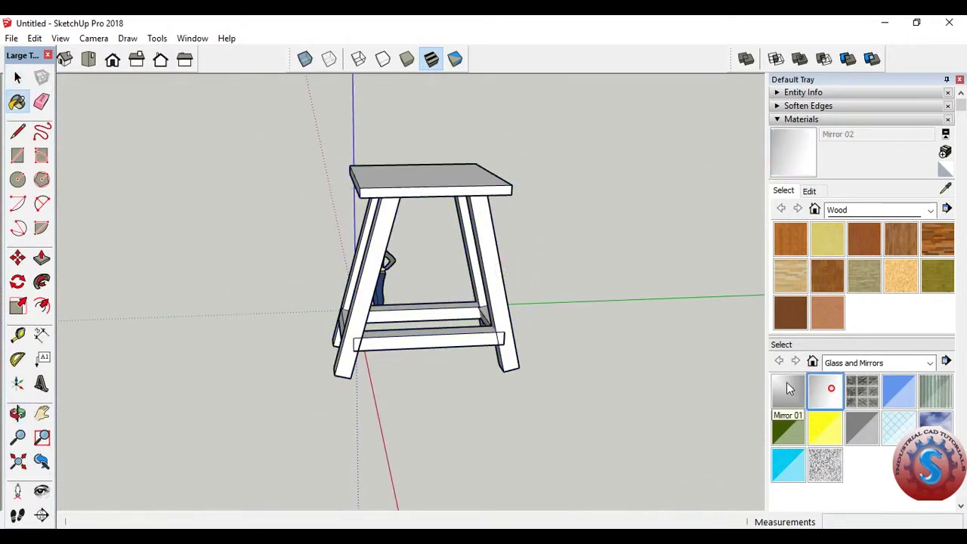
{"action": "left_click", "coordinate": [896, 239]}
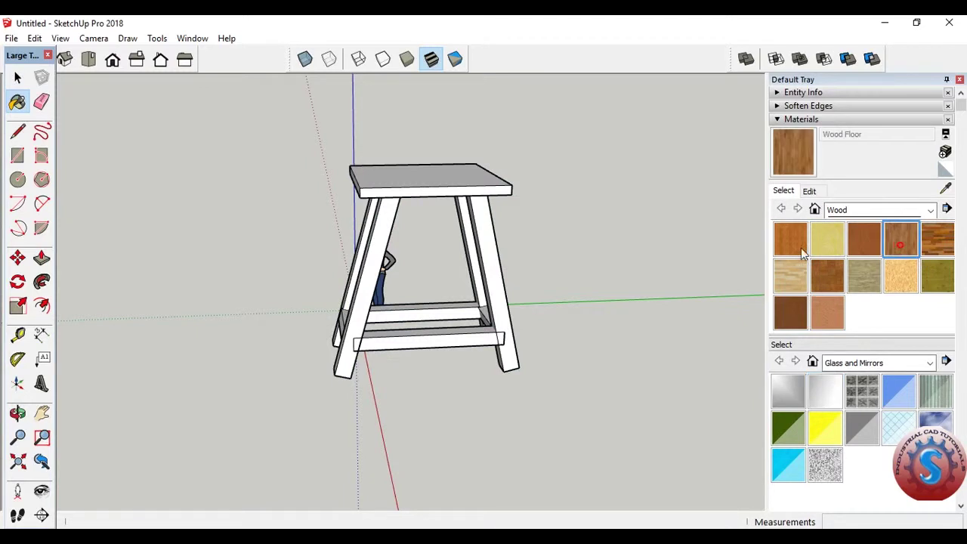
{"action": "left_click", "coordinate": [474, 177]}
{"action": "mouse_move", "coordinate": [585, 299]}
{"action": "middle_mouse_down"}
{"action": "mouse_move", "coordinate": [341, 294]}
{"action": "mouse_move", "coordinate": [151, 303]}
{"action": "mouse_move", "coordinate": [446, 306]}
{"action": "middle_mouse_up"}
{"action": "scroll", "coordinate": [414, 303], "scroll_direction": "up", "scroll_amount": 2}
Repaint the table with Wood Lumber ButtJoined, Wood Floor Light, then Wood Board Cork.
{"action": "left_click", "coordinate": [867, 280]}
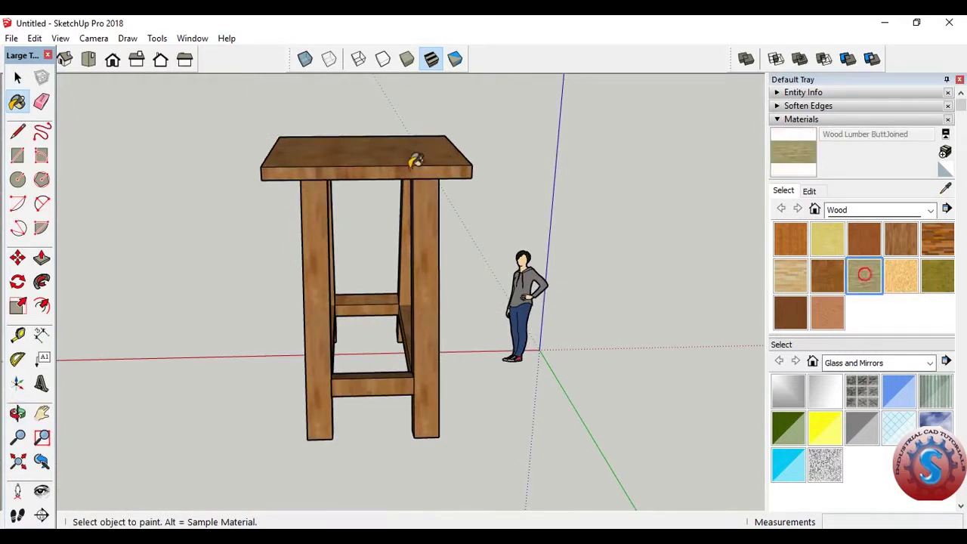
{"action": "left_click", "coordinate": [411, 161]}
{"action": "left_click", "coordinate": [789, 275]}
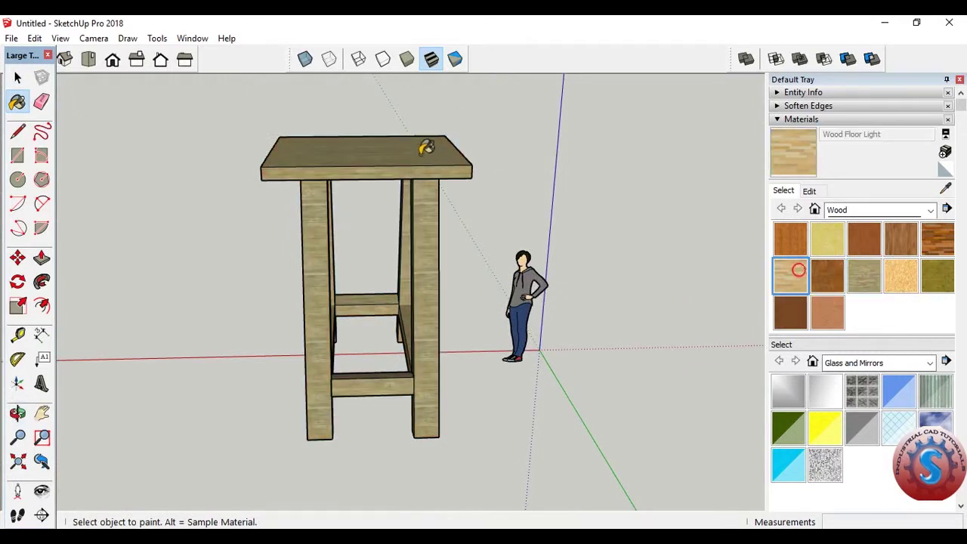
{"action": "left_click", "coordinate": [427, 148]}
{"action": "middle_click_drag", "start_coordinate": [391, 216], "coordinate": [718, 224]}
{"action": "left_click", "coordinate": [829, 239]}
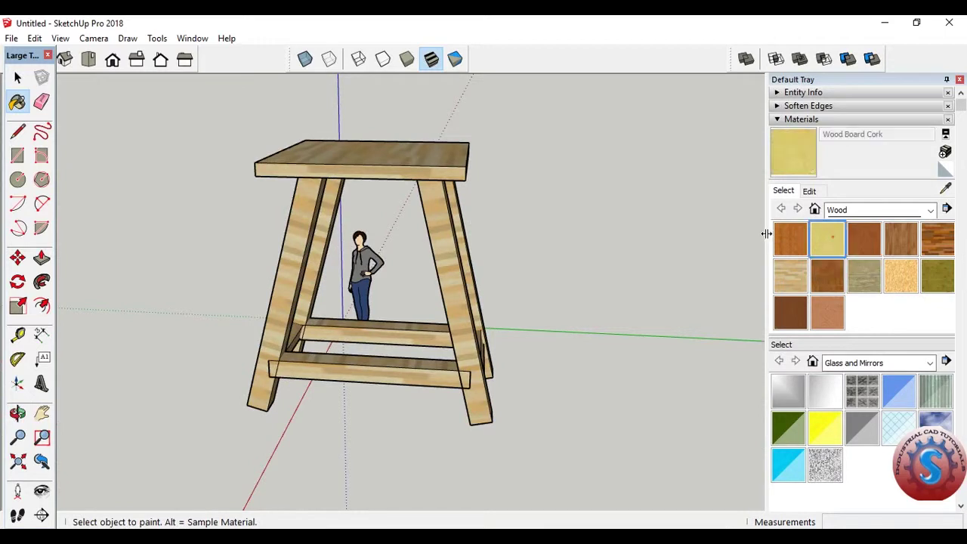
{"action": "left_click", "coordinate": [446, 161]}
{"action": "mouse_move", "coordinate": [463, 183]}
{"action": "middle_mouse_down"}
{"action": "mouse_move", "coordinate": [468, 264]}
{"action": "mouse_move", "coordinate": [384, 263]}
{"action": "middle_mouse_up"}
{"action": "scroll", "coordinate": [469, 263], "scroll_direction": "up", "scroll_amount": 2}
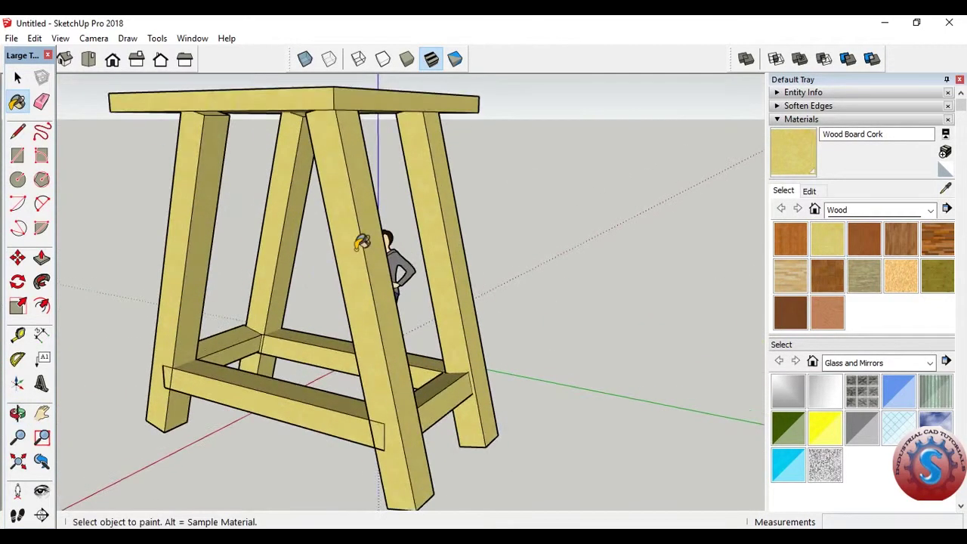
{"action": "scroll", "coordinate": [370, 226], "scroll_direction": "up", "scroll_amount": 4}
{"action": "scroll", "coordinate": [356, 216], "scroll_direction": "down", "scroll_amount": 3}
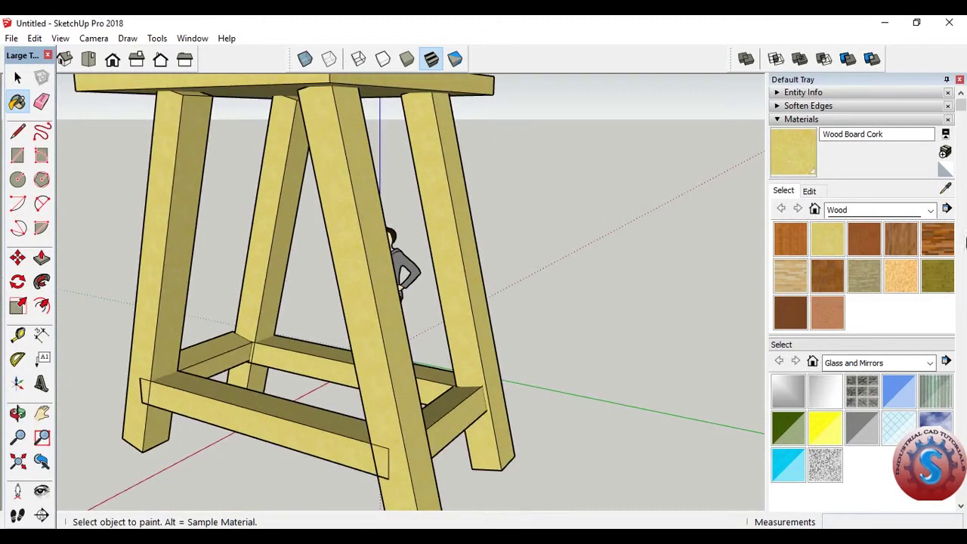
Repaint the table with Wood Plywood Knots, then Wood Bamboo.
{"action": "left_click", "coordinate": [942, 280]}
{"action": "left_click", "coordinate": [356, 216]}
{"action": "scroll", "coordinate": [411, 227], "scroll_direction": "down", "scroll_amount": 2}
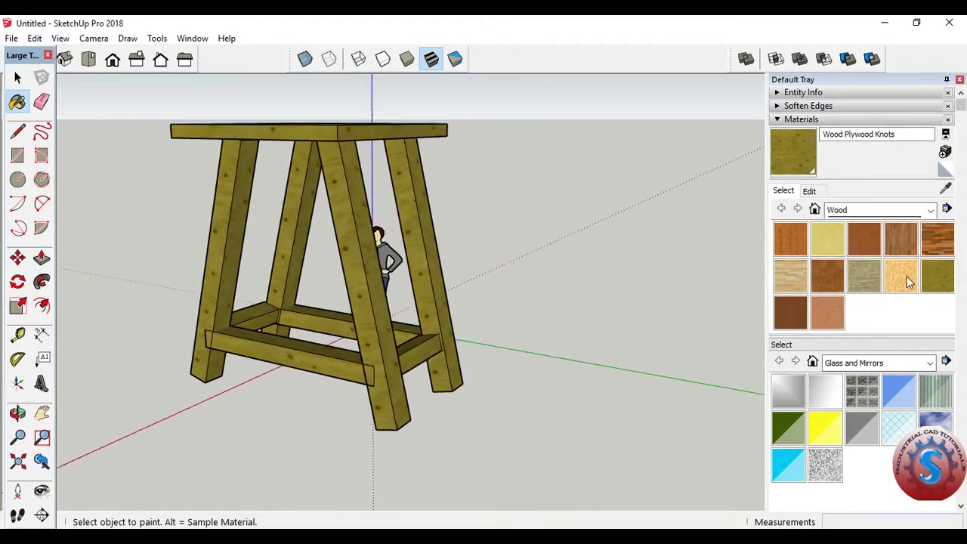
{"action": "left_click", "coordinate": [791, 238]}
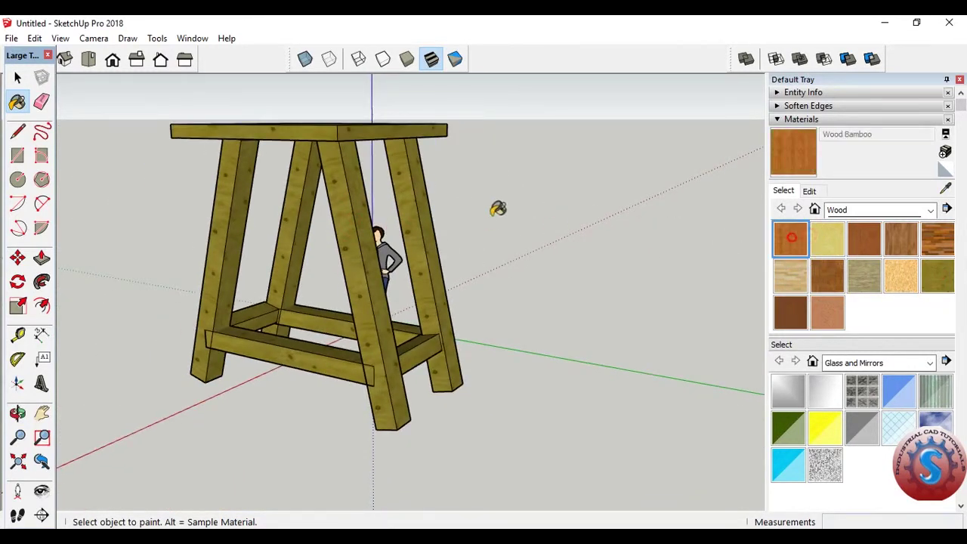
{"action": "left_click", "coordinate": [341, 216]}
{"action": "mouse_move", "coordinate": [424, 249]}
{"action": "middle_mouse_down"}
{"action": "mouse_move", "coordinate": [399, 276]}
{"action": "mouse_move", "coordinate": [425, 270]}
{"action": "middle_mouse_up"}
{"action": "scroll", "coordinate": [425, 269], "scroll_direction": "up", "scroll_amount": 3}
{"action": "scroll", "coordinate": [503, 283], "scroll_direction": "up", "scroll_amount": 2}
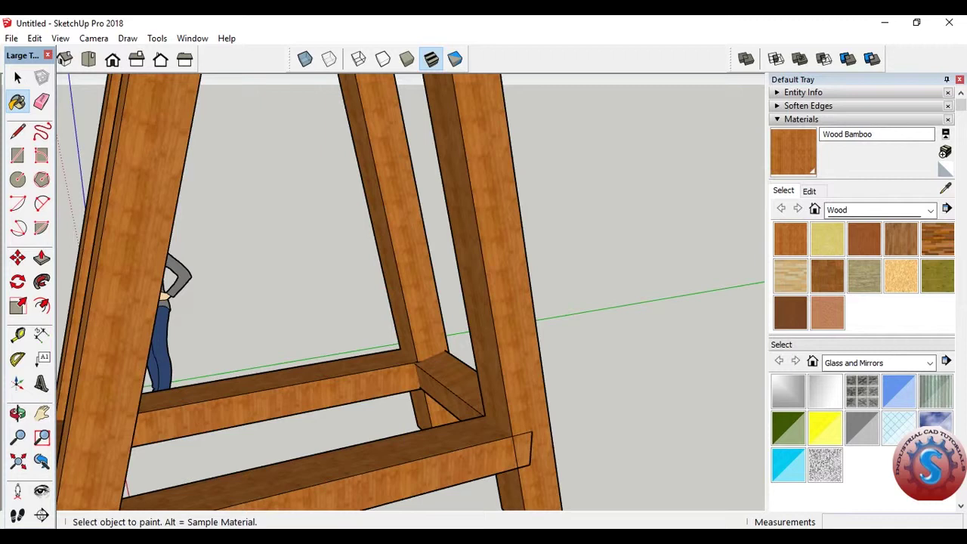
Paint the table with Wood Cherry Original and select the whole table.
{"action": "left_click", "coordinate": [48, 55]}
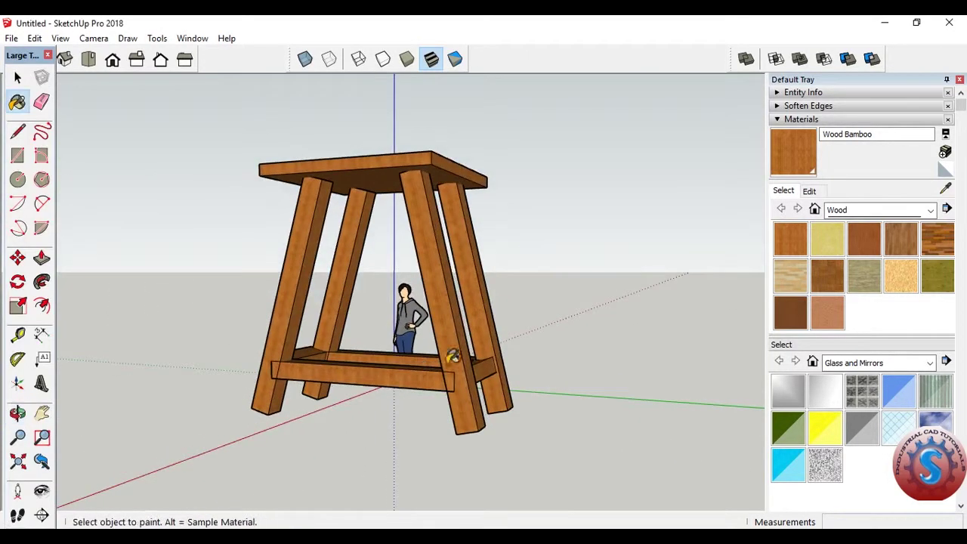
{"action": "left_click", "coordinate": [864, 239]}
{"action": "left_click", "coordinate": [407, 171]}
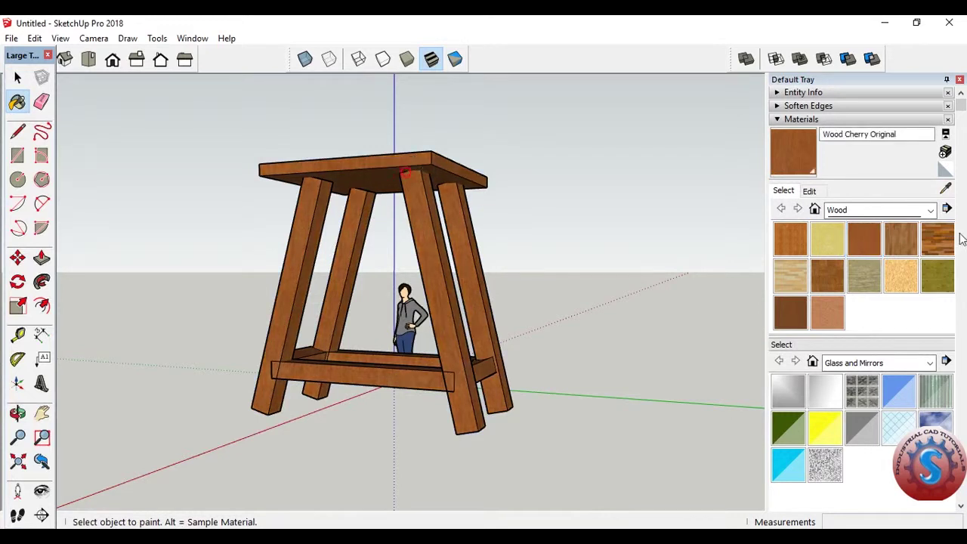
{"action": "mouse_move", "coordinate": [361, 287]}
{"action": "middle_mouse_down"}
{"action": "mouse_move", "coordinate": [339, 318]}
{"action": "mouse_move", "coordinate": [398, 282]}
{"action": "mouse_move", "coordinate": [286, 359]}
{"action": "mouse_move", "coordinate": [348, 306]}
{"action": "mouse_move", "coordinate": [492, 277]}
{"action": "mouse_move", "coordinate": [486, 286]}
{"action": "middle_mouse_up"}
{"action": "scroll", "coordinate": [486, 286], "scroll_direction": "up", "scroll_amount": 2}
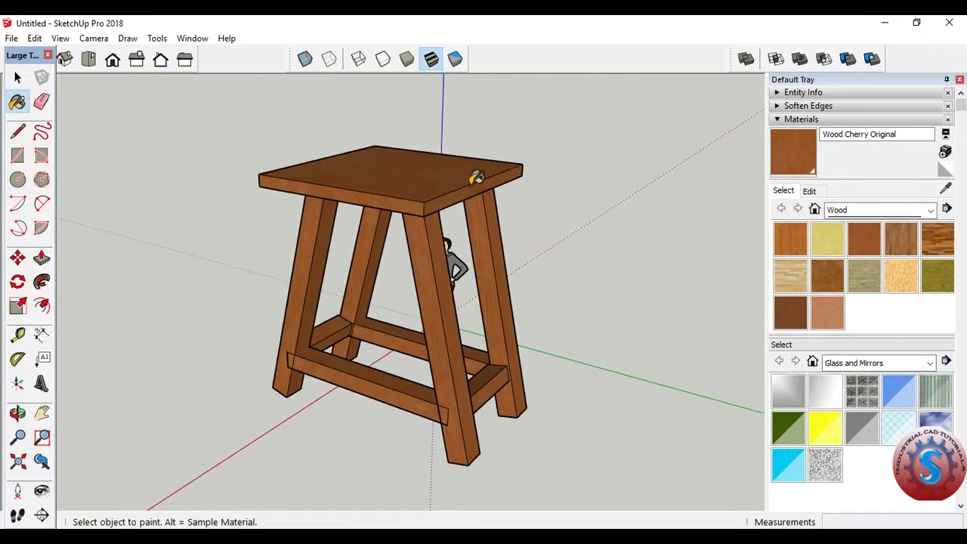
{"action": "left_click", "coordinate": [19, 79]}
{"action": "left_click", "coordinate": [424, 190]}
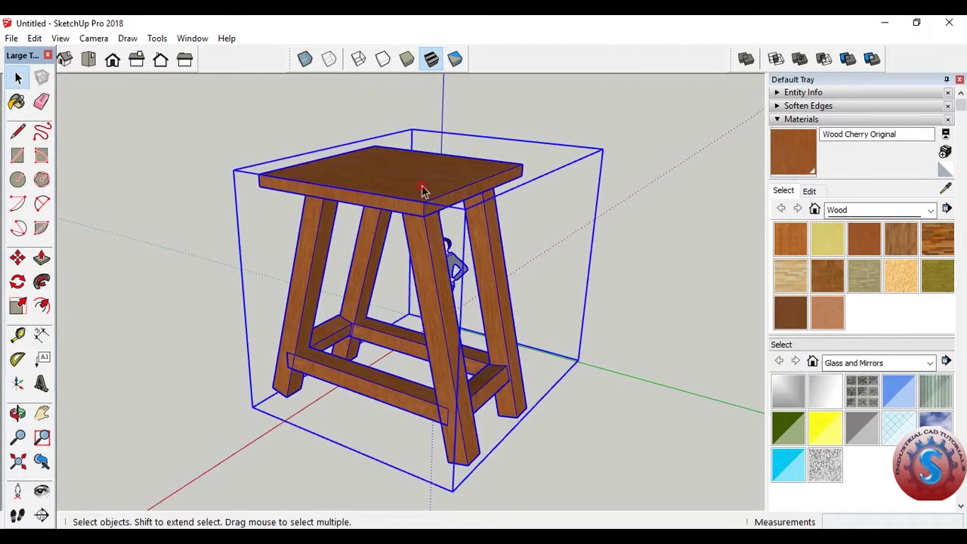
In the cherry material's edit settings, test opacity 76 and 70, then undo back to 100.
{"action": "left_click", "coordinate": [810, 192]}
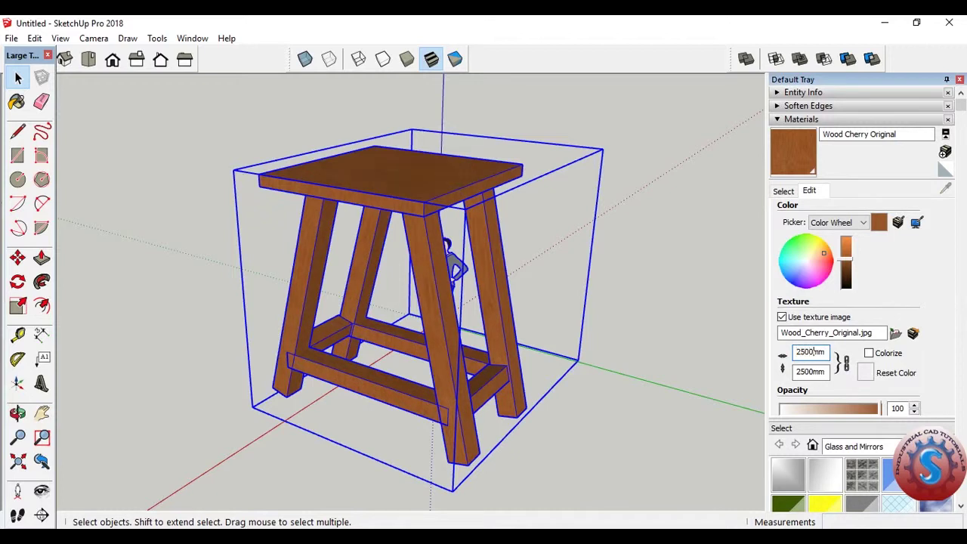
{"action": "left_click", "coordinate": [655, 264]}
{"action": "mouse_move", "coordinate": [643, 267]}
{"action": "middle_mouse_down"}
{"action": "mouse_move", "coordinate": [690, 317]}
{"action": "mouse_move", "coordinate": [403, 329]}
{"action": "mouse_move", "coordinate": [598, 309]}
{"action": "middle_mouse_up"}
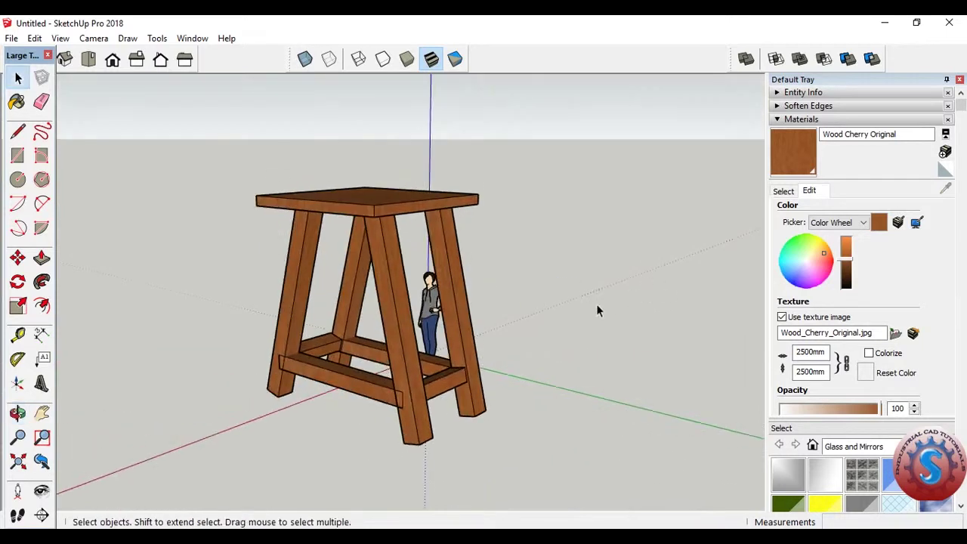
{"action": "left_click", "coordinate": [859, 407]}
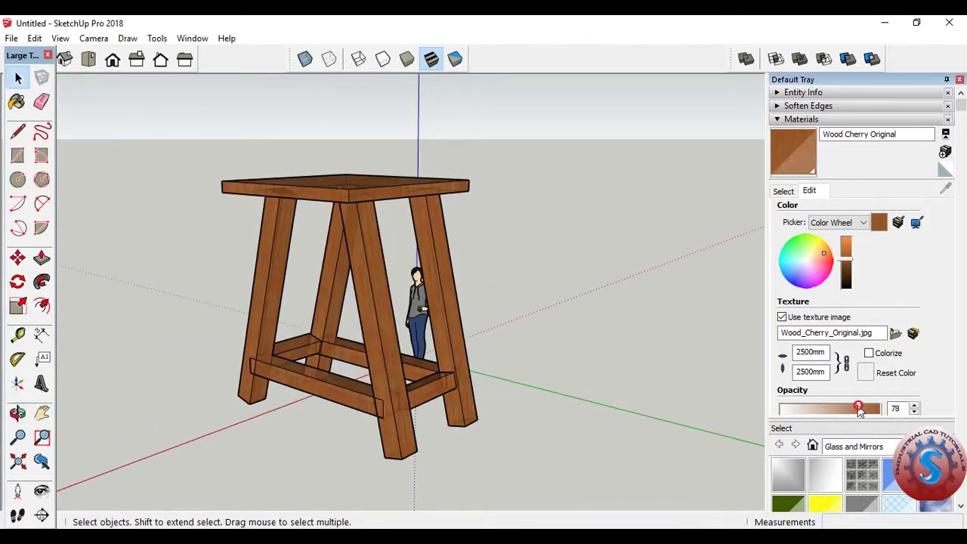
{"action": "left_click", "coordinate": [840, 409]}
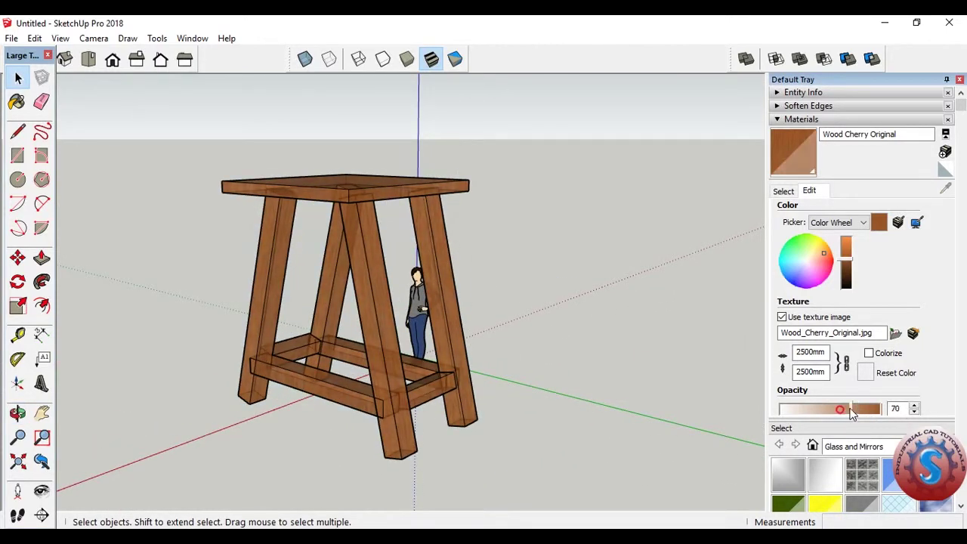
{"action": "mouse_move", "coordinate": [659, 254]}
{"action": "middle_mouse_down"}
{"action": "mouse_move", "coordinate": [553, 353]}
{"action": "mouse_move", "coordinate": [560, 365]}
{"action": "mouse_move", "coordinate": [629, 240]}
{"action": "mouse_move", "coordinate": [575, 452]}
{"action": "mouse_move", "coordinate": [443, 368]}
{"action": "mouse_move", "coordinate": [380, 346]}
{"action": "mouse_move", "coordinate": [376, 389]}
{"action": "mouse_move", "coordinate": [458, 224]}
{"action": "mouse_move", "coordinate": [491, 318]}
{"action": "mouse_move", "coordinate": [585, 104]}
{"action": "middle_mouse_up"}
{"action": "key", "text": "ctrl+z"}
Frame the cherry table and figure in a three-quarter view using Zoom Extents.
{"action": "scroll", "coordinate": [443, 367], "scroll_direction": "up", "scroll_amount": 2}
{"action": "scroll", "coordinate": [376, 388], "scroll_direction": "up", "scroll_amount": 3}
{"action": "scroll", "coordinate": [491, 317], "scroll_direction": "down", "scroll_amount": 3}
{"action": "scroll", "coordinate": [559, 144], "scroll_direction": "down", "scroll_amount": 2}
{"action": "mouse_move", "coordinate": [559, 143]}
{"action": "middle_mouse_down"}
{"action": "mouse_move", "coordinate": [356, 395]}
{"action": "mouse_move", "coordinate": [75, 412]}
{"action": "middle_mouse_up"}
{"action": "left_click", "coordinate": [19, 460]}
{"action": "mouse_move", "coordinate": [382, 411]}
{"action": "middle_mouse_down"}
{"action": "mouse_move", "coordinate": [512, 345]}
{"action": "mouse_move", "coordinate": [374, 378]}
{"action": "mouse_move", "coordinate": [409, 355]}
{"action": "middle_mouse_up"}
{"action": "scroll", "coordinate": [411, 346], "scroll_direction": "up", "scroll_amount": 3}
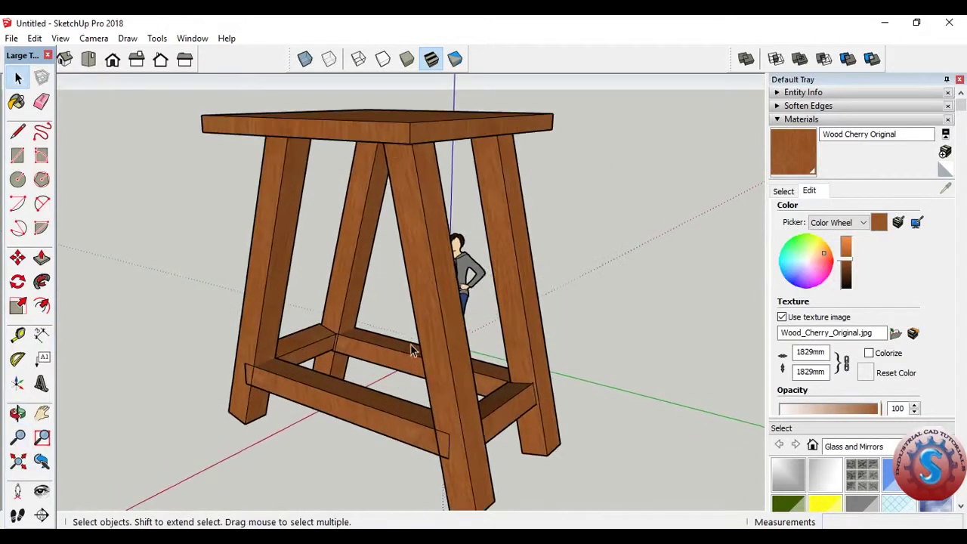
{"action": "scroll", "coordinate": [412, 356], "scroll_direction": "down", "scroll_amount": 3}
{"action": "scroll", "coordinate": [413, 367], "scroll_direction": "up", "scroll_amount": 2}
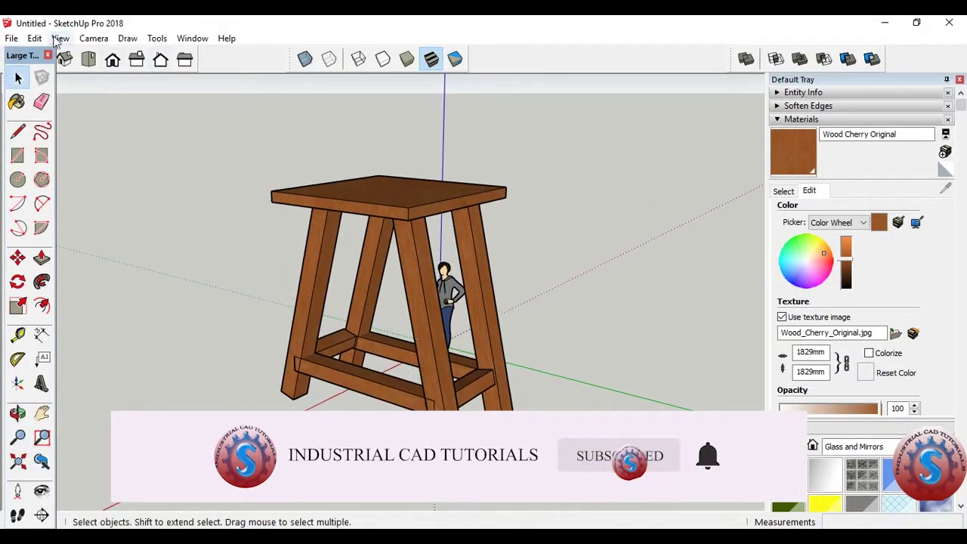
Switch to the Iso view and orbit around the table.
{"action": "left_click", "coordinate": [64, 60]}
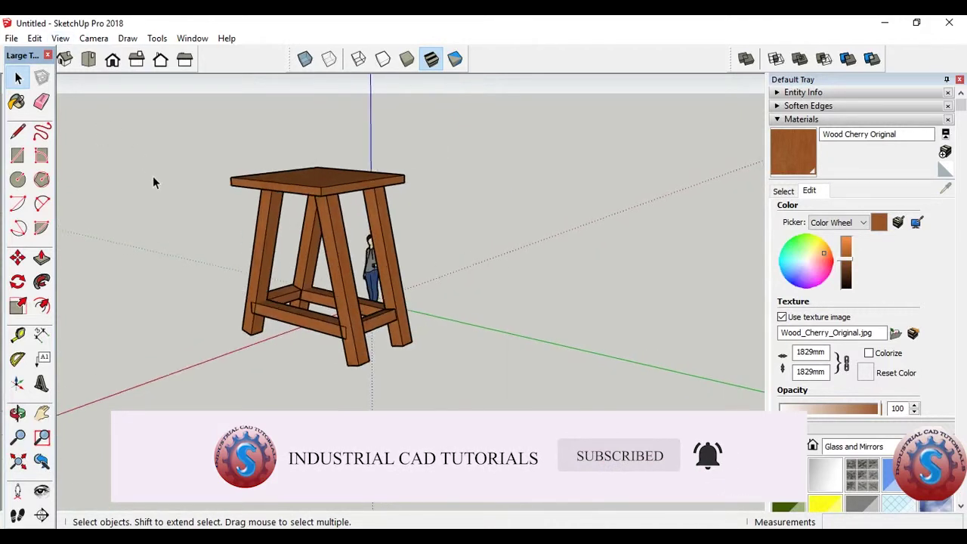
{"action": "key", "text": "o"}
{"action": "key", "text": "space"}
{"action": "scroll", "coordinate": [192, 175], "scroll_direction": "up", "scroll_amount": 2}
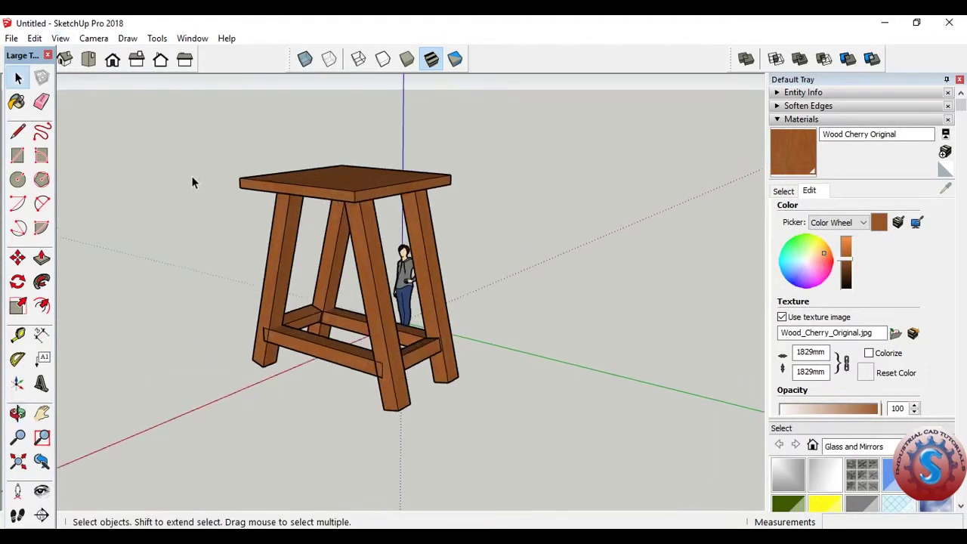
{"action": "scroll", "coordinate": [191, 175], "scroll_direction": "up", "scroll_amount": 1}
{"action": "scroll", "coordinate": [192, 180], "scroll_direction": "down", "scroll_amount": 1}
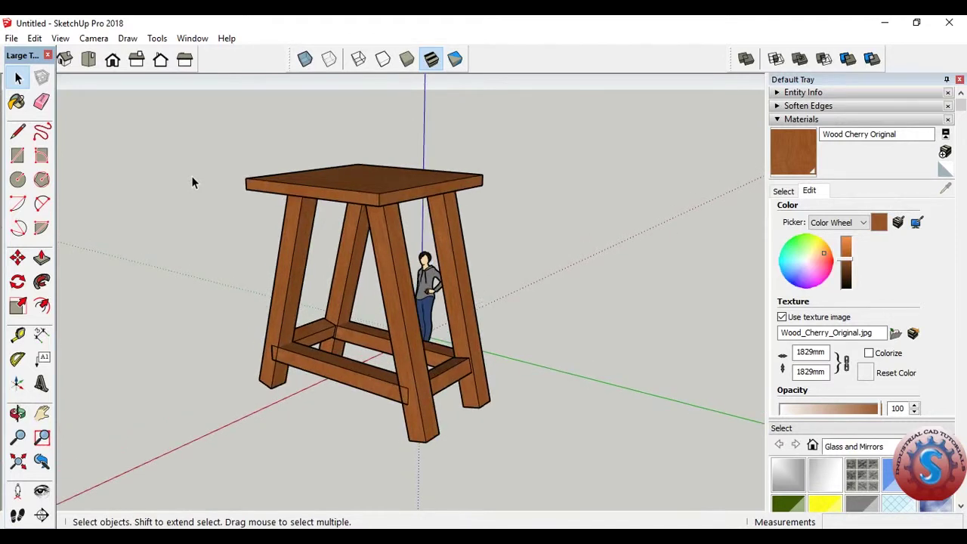
{"action": "mouse_move", "coordinate": [237, 222]}
{"action": "middle_mouse_down"}
{"action": "mouse_move", "coordinate": [565, 245]}
{"action": "mouse_move", "coordinate": [559, 229]}
{"action": "mouse_move", "coordinate": [587, 228]}
{"action": "mouse_move", "coordinate": [546, 222]}
{"action": "mouse_move", "coordinate": [402, 249]}
{"action": "mouse_move", "coordinate": [408, 281]}
{"action": "mouse_move", "coordinate": [318, 317]}
{"action": "middle_mouse_up"}
Zoom extents to fit the table and figure, then orbit and zoom to frame them.
{"action": "left_click", "coordinate": [19, 463]}
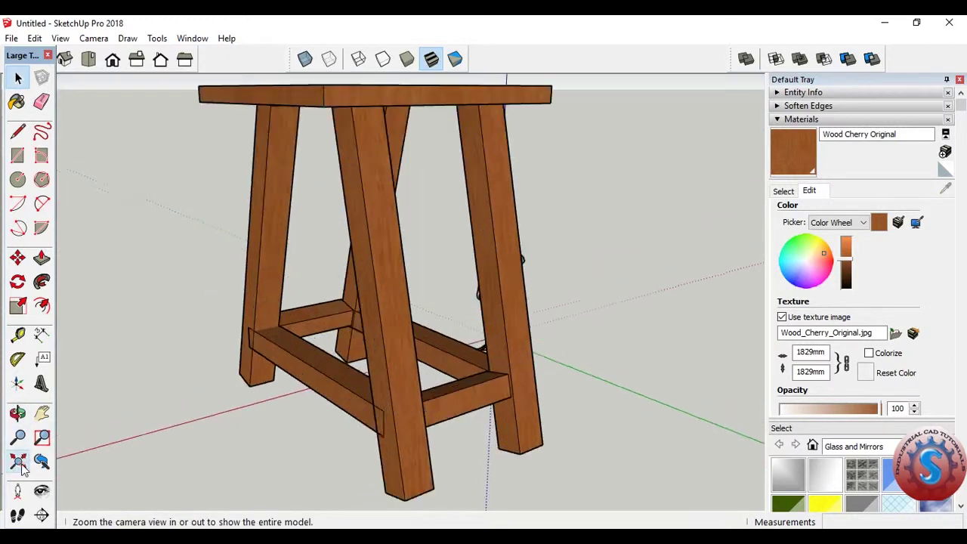
{"action": "left_click", "coordinate": [20, 467]}
{"action": "mouse_move", "coordinate": [121, 355]}
{"action": "middle_mouse_down"}
{"action": "mouse_move", "coordinate": [156, 335]}
{"action": "mouse_move", "coordinate": [186, 289]}
{"action": "mouse_move", "coordinate": [247, 321]}
{"action": "mouse_move", "coordinate": [266, 315]}
{"action": "mouse_move", "coordinate": [250, 317]}
{"action": "middle_mouse_up"}
{"action": "scroll", "coordinate": [250, 316], "scroll_direction": "down", "scroll_amount": 2}
{"action": "scroll", "coordinate": [253, 313], "scroll_direction": "down", "scroll_amount": 2}
{"action": "scroll", "coordinate": [257, 311], "scroll_direction": "up", "scroll_amount": 1}
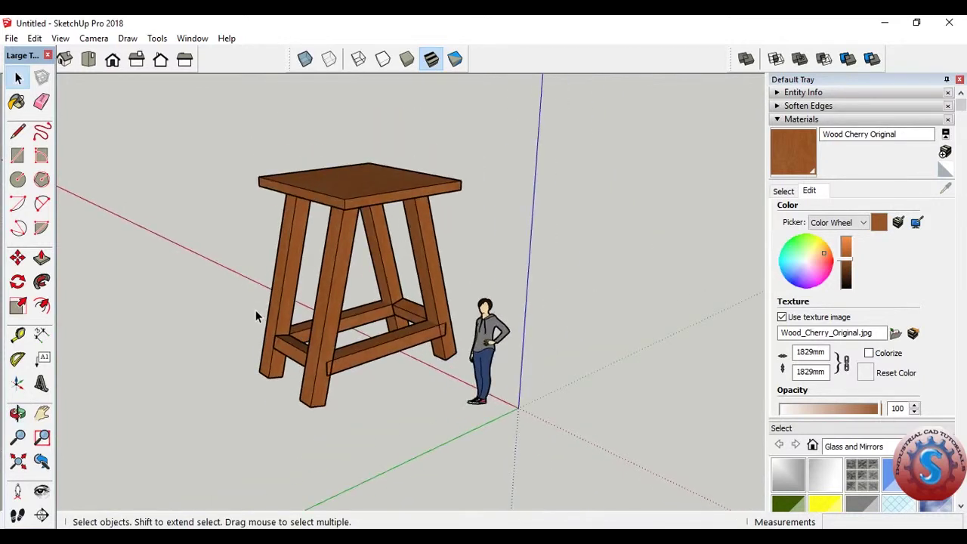
{"action": "scroll", "coordinate": [257, 315], "scroll_direction": "up", "scroll_amount": 1}
{"action": "scroll", "coordinate": [255, 316], "scroll_direction": "up", "scroll_amount": 1}
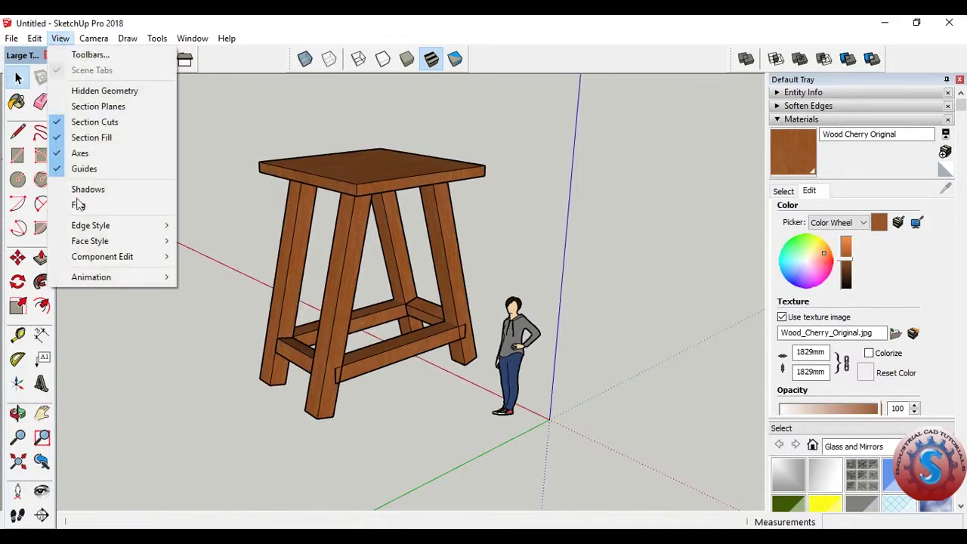
Turn on View > Shadows and orbit to inspect the table's shadow on the ground.
{"action": "left_click", "coordinate": [88, 190]}
{"action": "scroll", "coordinate": [204, 313], "scroll_direction": "down", "scroll_amount": 3}
{"action": "middle_click_drag", "start_coordinate": [179, 335], "coordinate": [175, 325]}
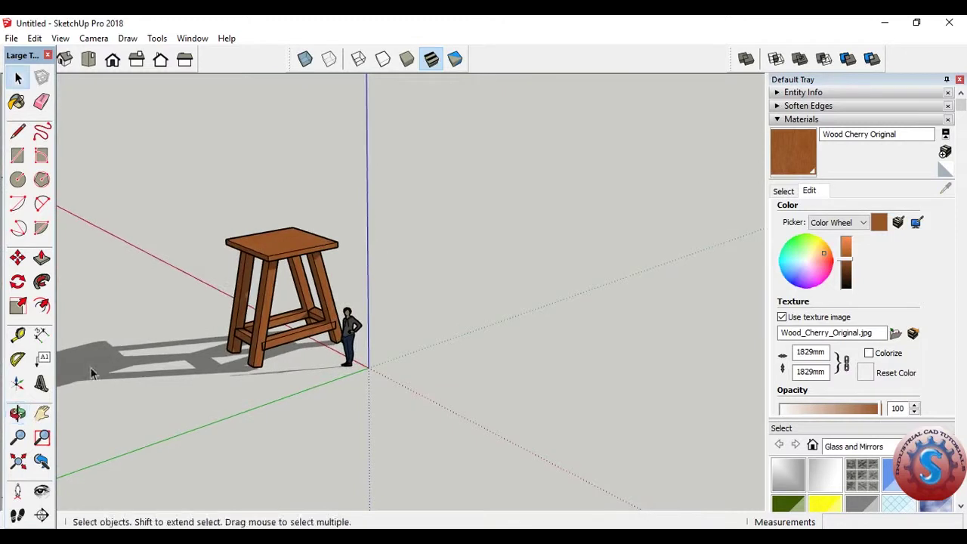
{"action": "mouse_move", "coordinate": [351, 291]}
{"action": "middle_mouse_down"}
{"action": "mouse_move", "coordinate": [512, 281]}
{"action": "mouse_move", "coordinate": [277, 288]}
{"action": "mouse_move", "coordinate": [192, 265]}
{"action": "mouse_move", "coordinate": [313, 270]}
{"action": "mouse_move", "coordinate": [303, 273]}
{"action": "middle_mouse_up"}
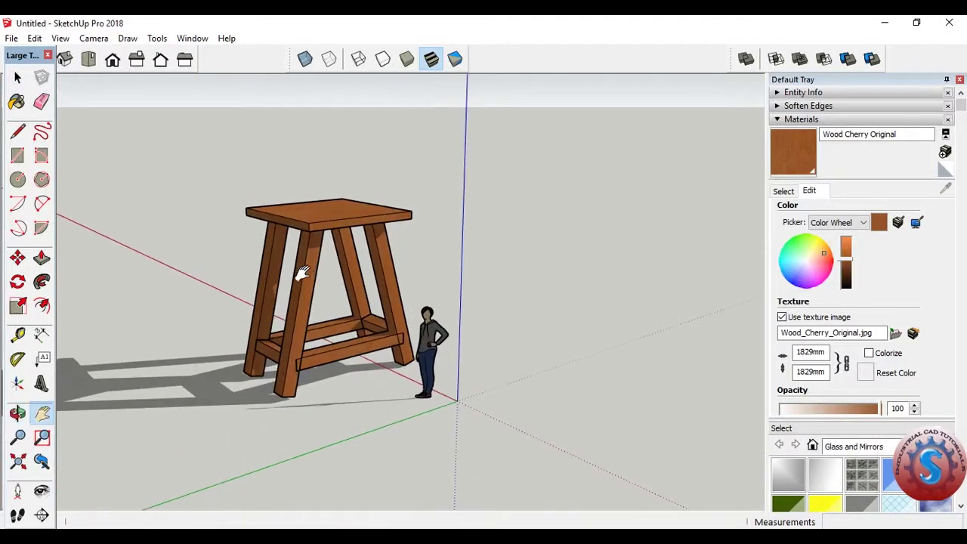